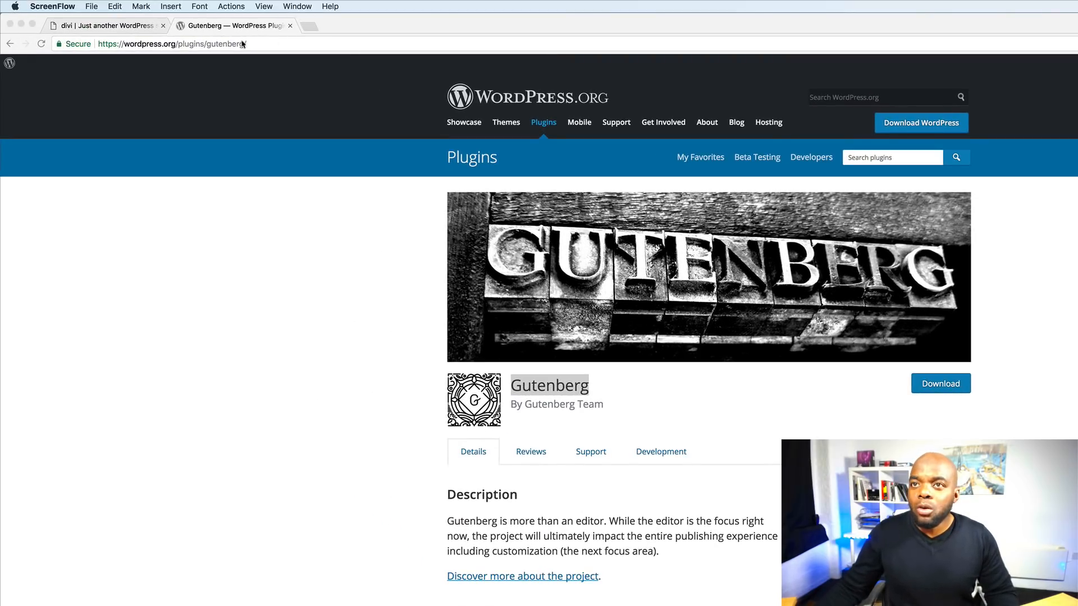
# Step: Open the divi site's admin dashboard and bring up a blank new page in the existing editor
pyautogui.click(33, 25)
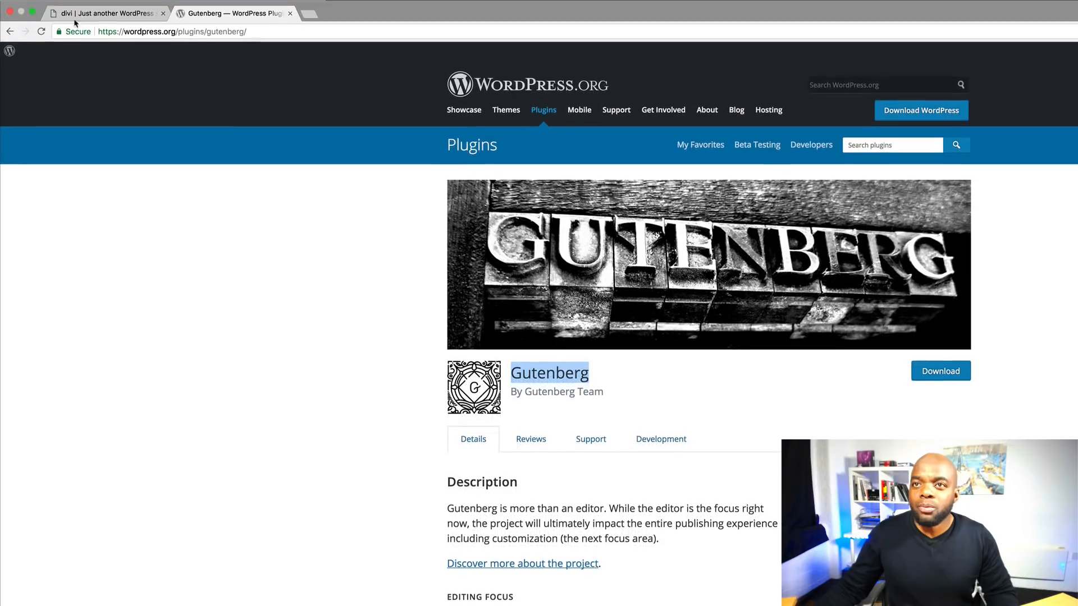
pyautogui.click(135, 13)
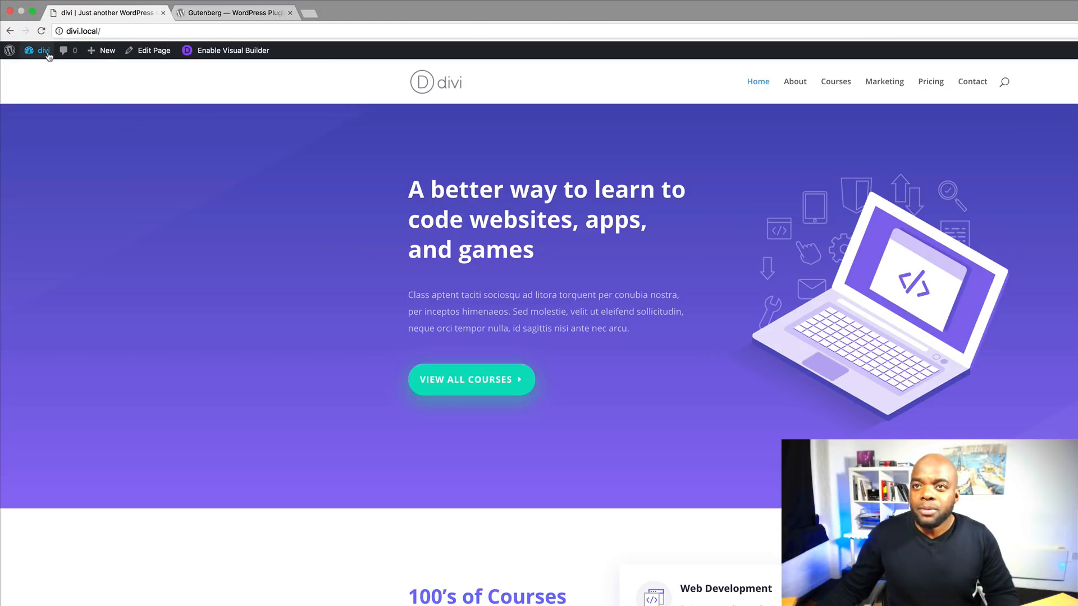
pyautogui.click(46, 72)
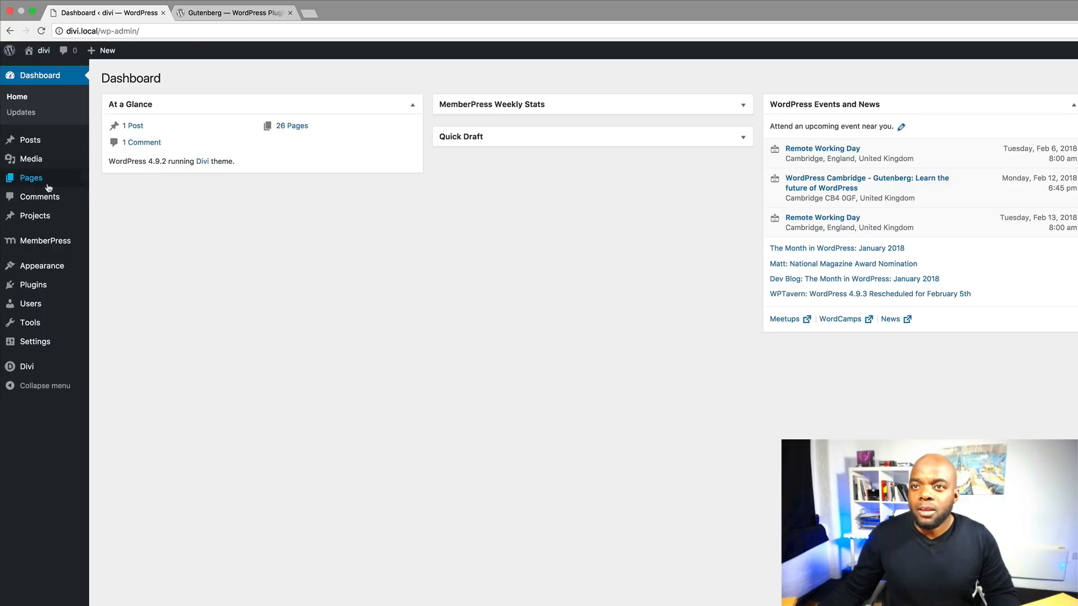
pyautogui.moveTo(56, 180)
pyautogui.click(123, 197)
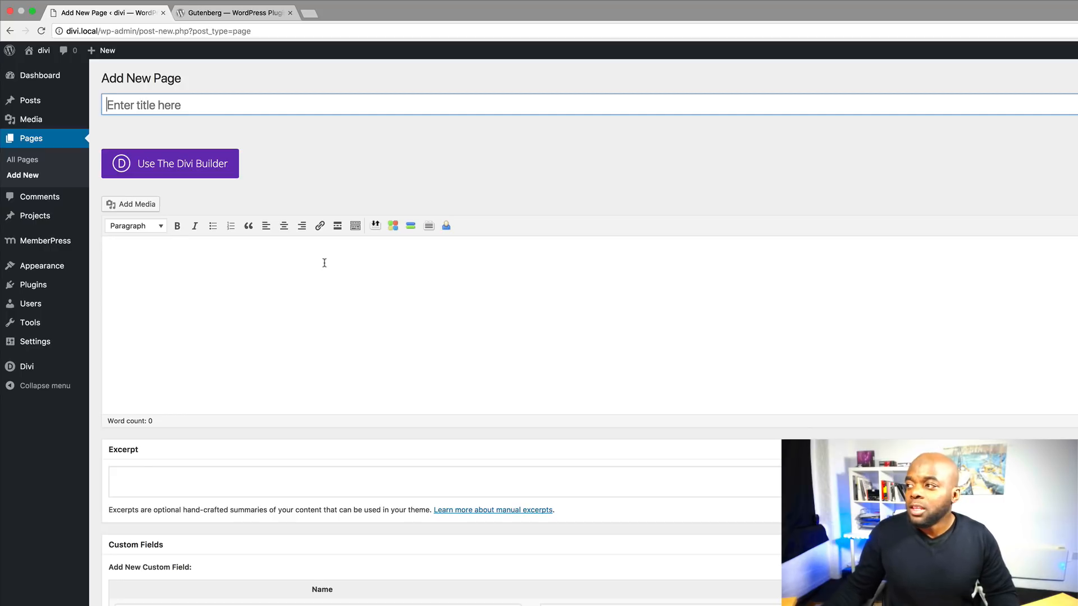
pyautogui.click(210, 255)
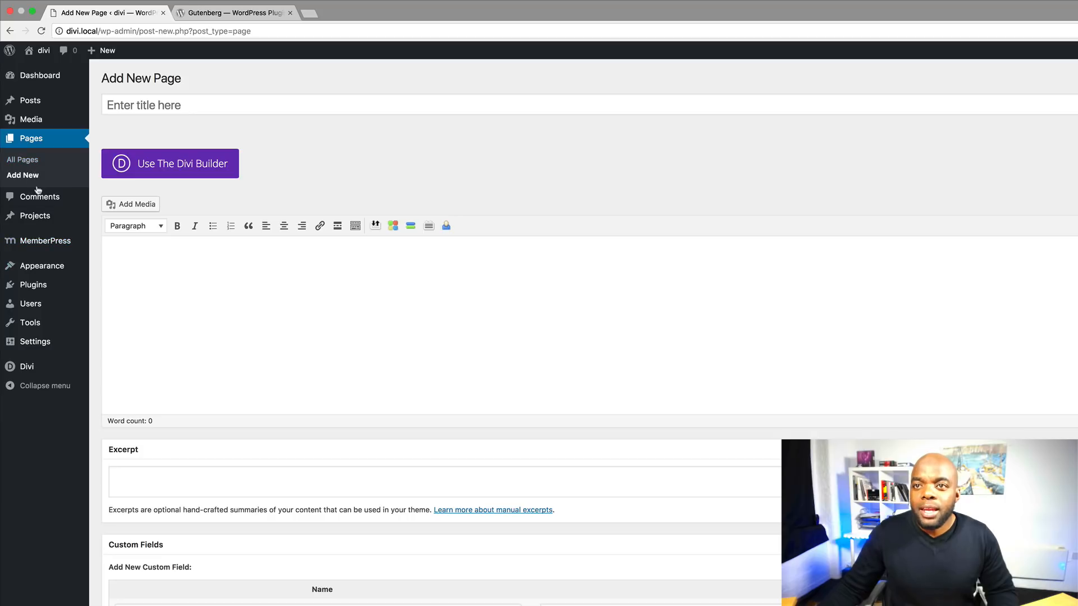
# Step: Search the plugin directory for Gutenberg, then install and activate the plugin by Gutenberg Team
pyautogui.moveTo(51, 290)
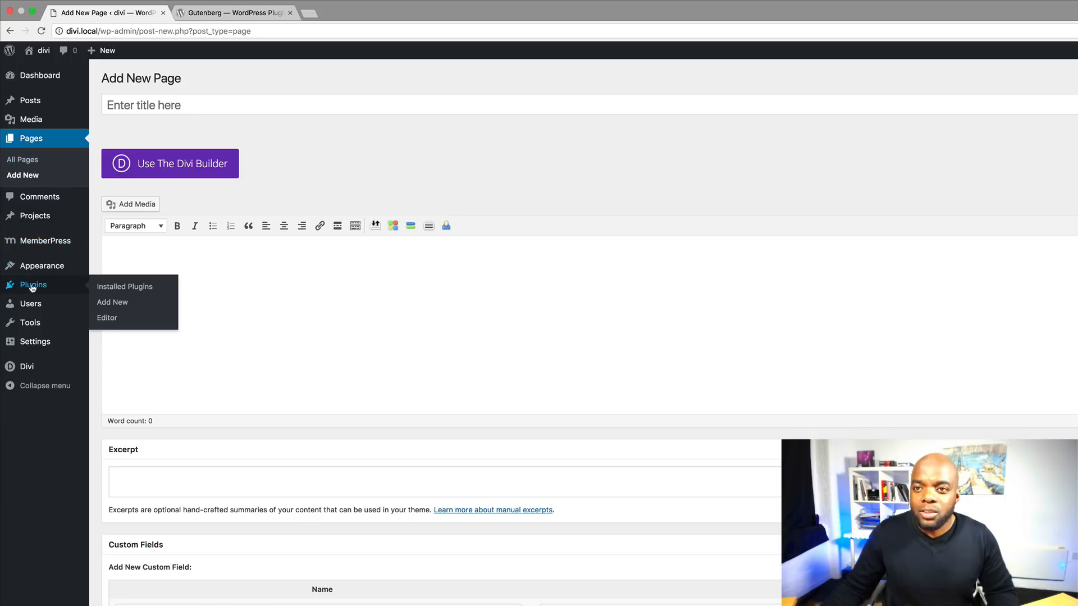
pyautogui.click(120, 306)
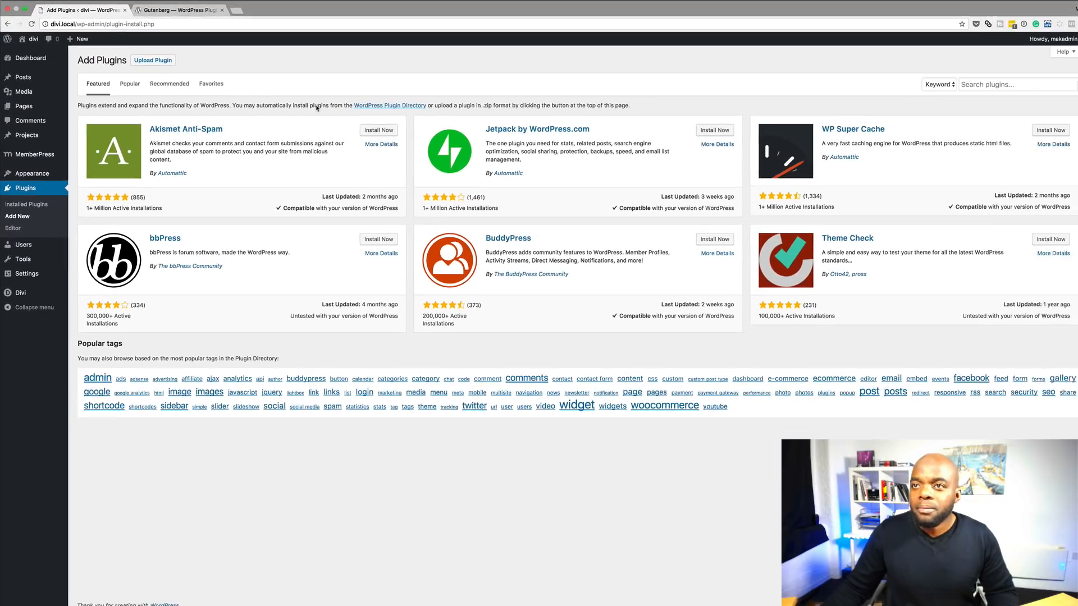
pyautogui.click(995, 84)
pyautogui.write('Gutenberg')
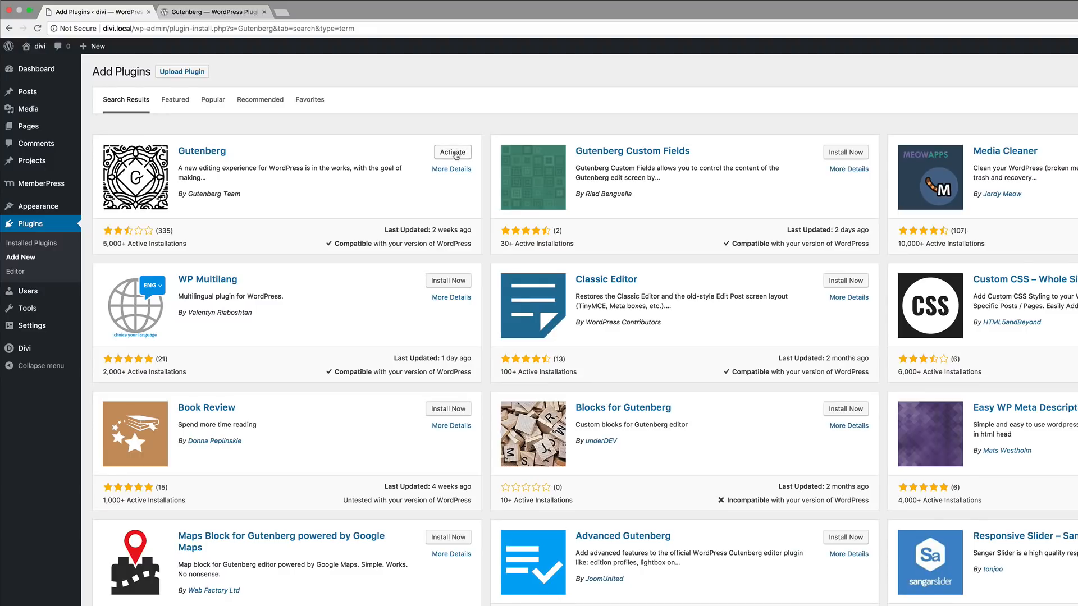
pyautogui.click(454, 153)
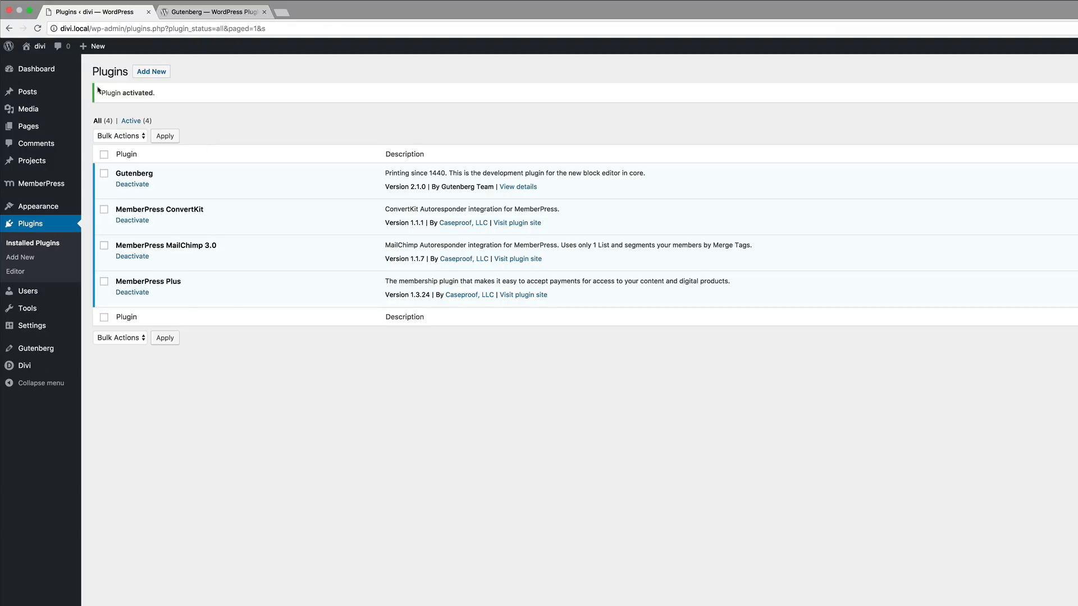
# Step: Create a new page in the Gutenberg editor and insert a Cover Image block
pyautogui.moveTo(42, 127)
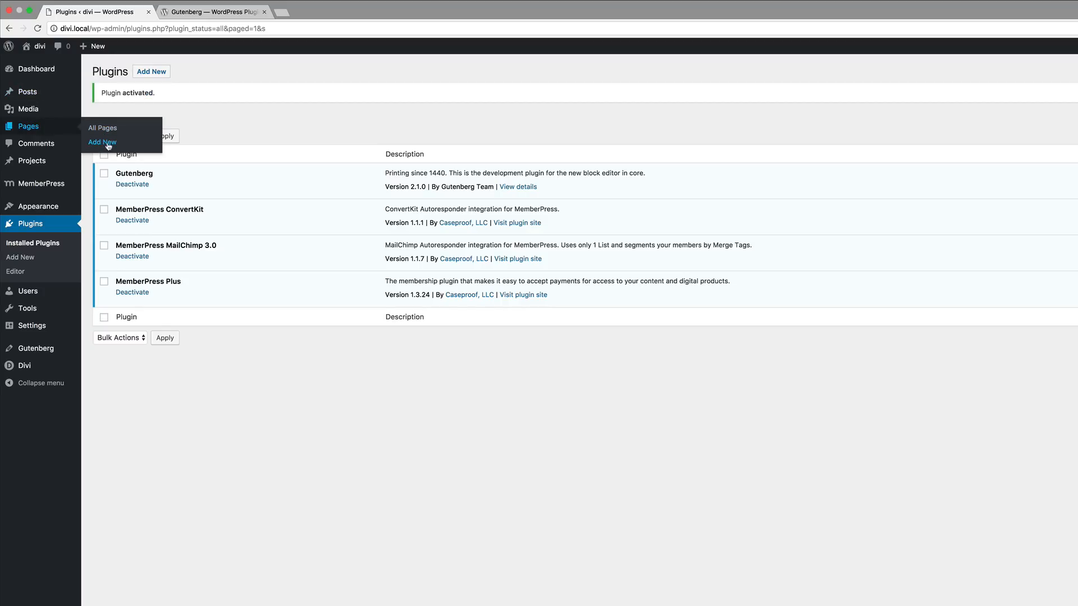
pyautogui.click(107, 142)
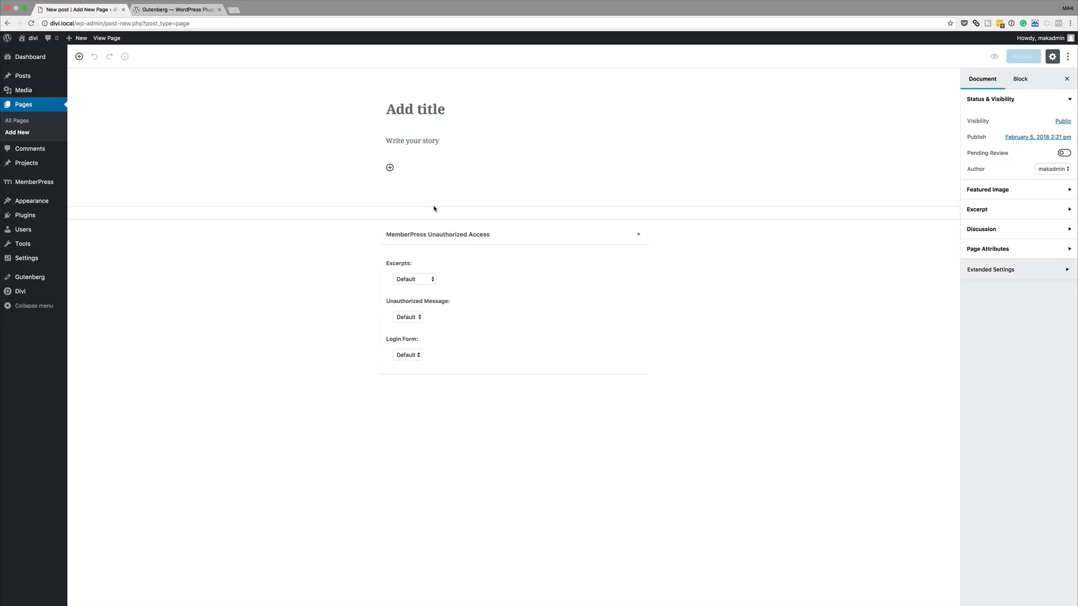
pyautogui.moveTo(474, 188)
pyautogui.moveTo(390, 169)
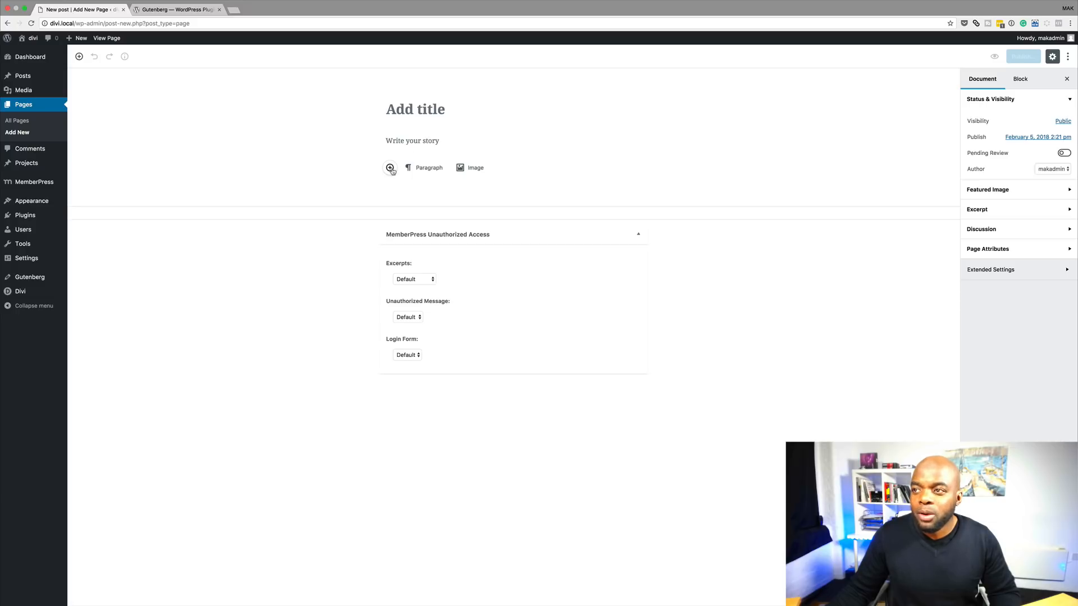
pyautogui.click(390, 168)
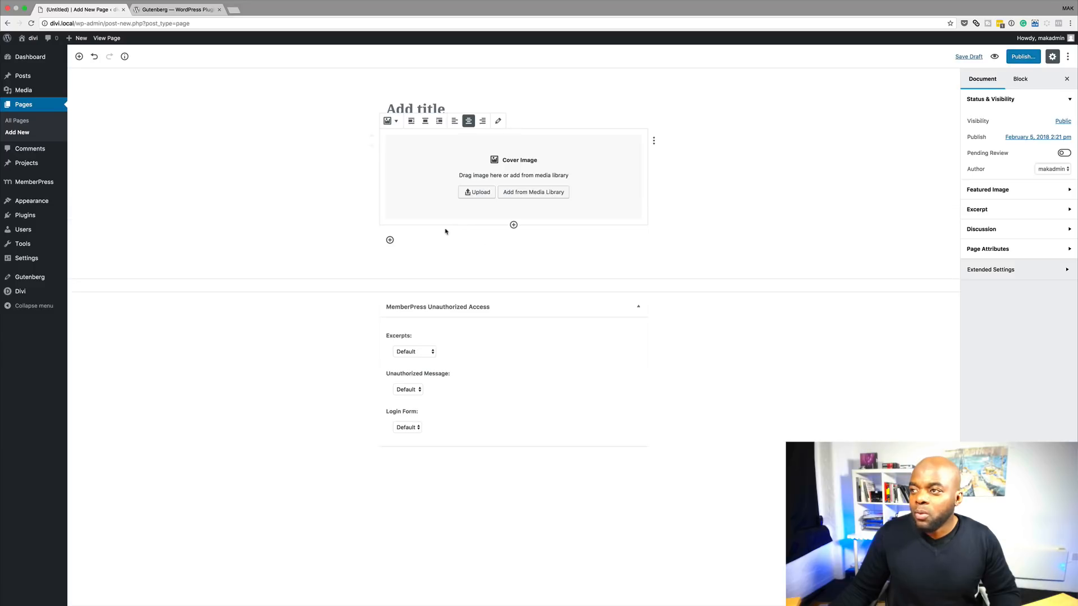
# Step: Set restaurant-hero-03.jpg from the media library as the cover image and overlay it with the title TEST
pyautogui.click(485, 195)
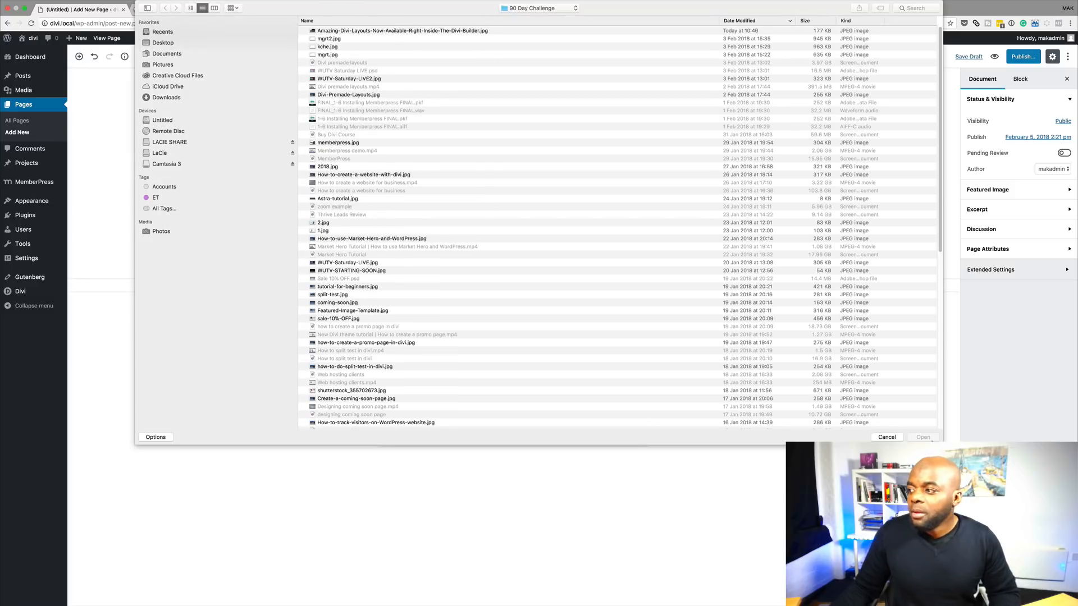
pyautogui.click(892, 438)
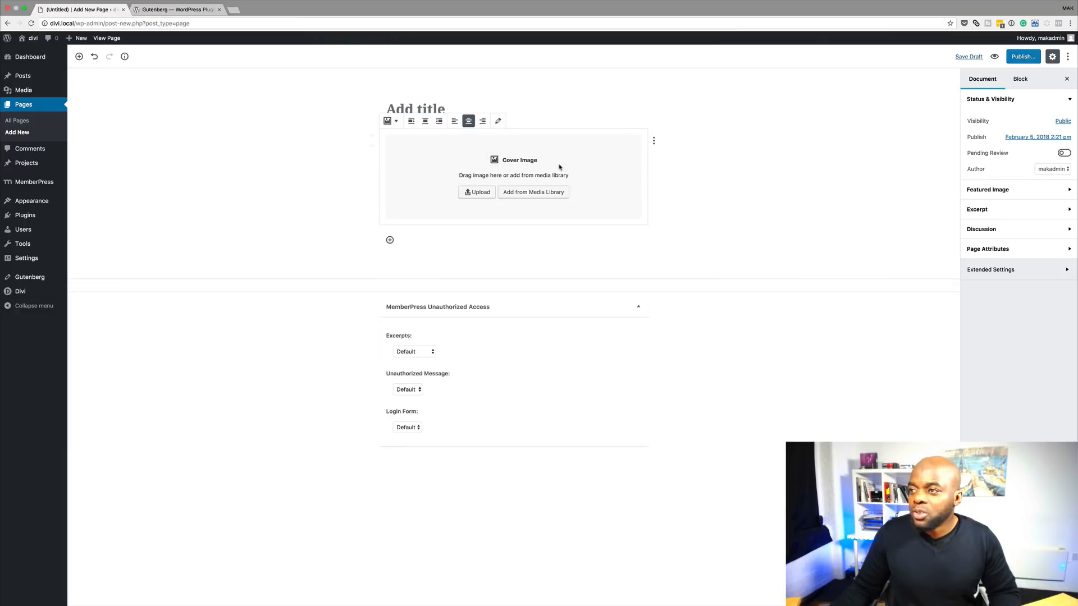
pyautogui.click(529, 193)
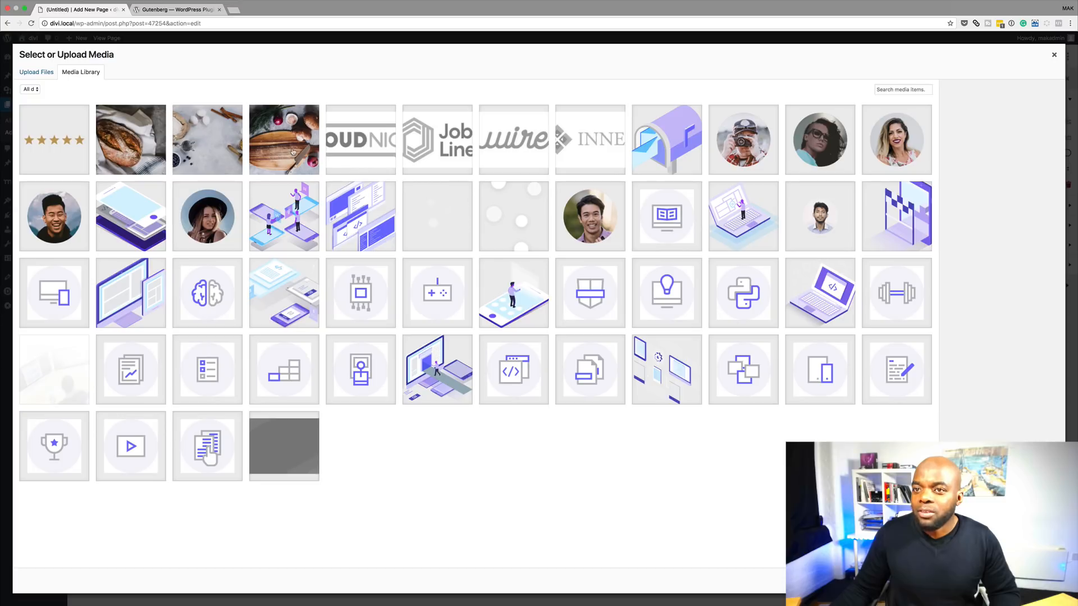
pyautogui.click(129, 151)
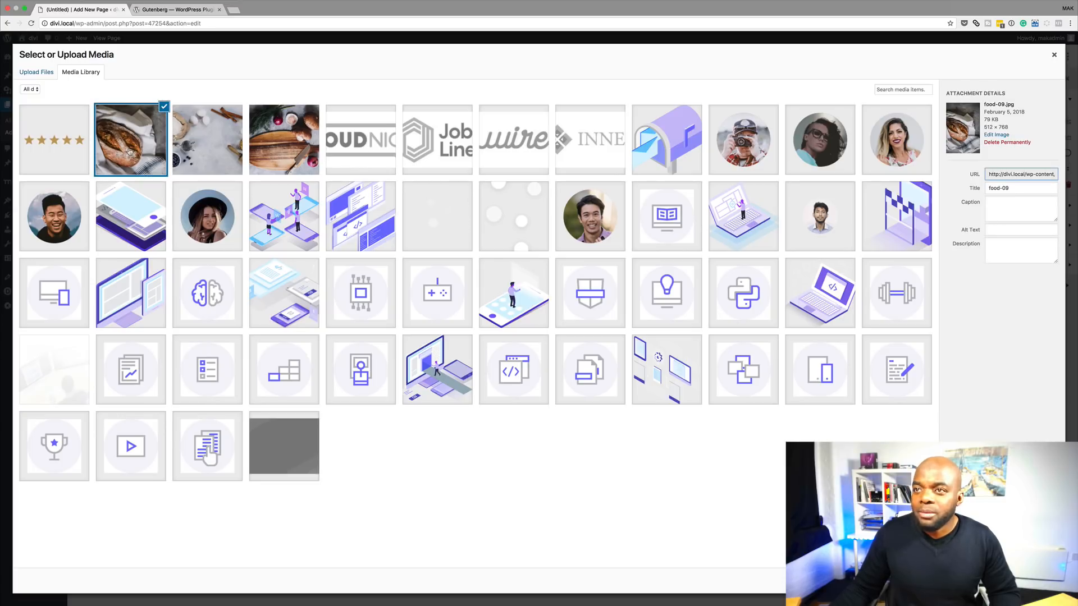
pyautogui.click(275, 152)
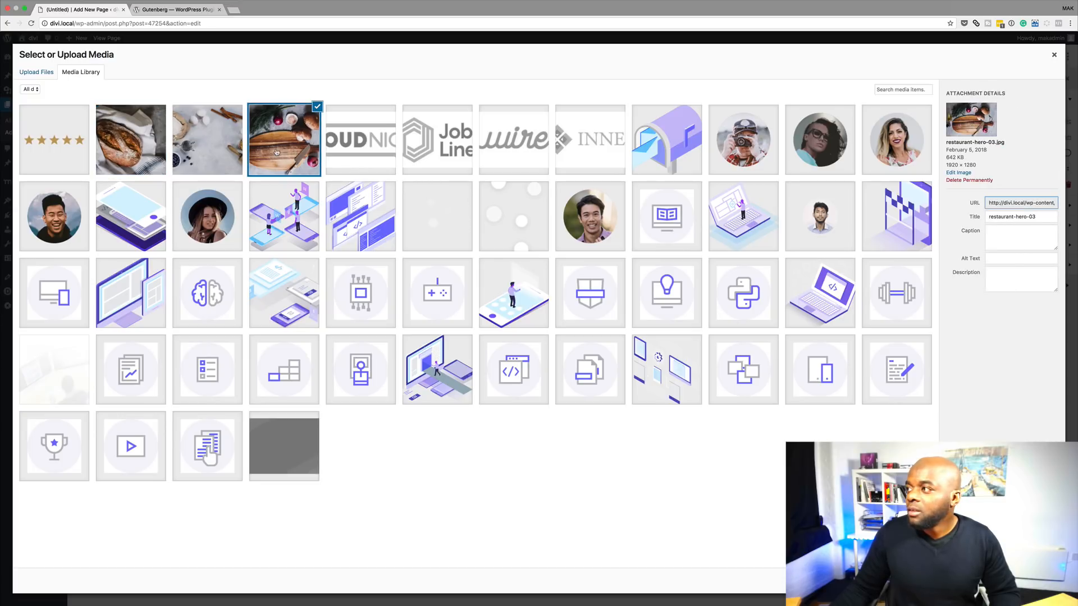
pyautogui.click(1041, 581)
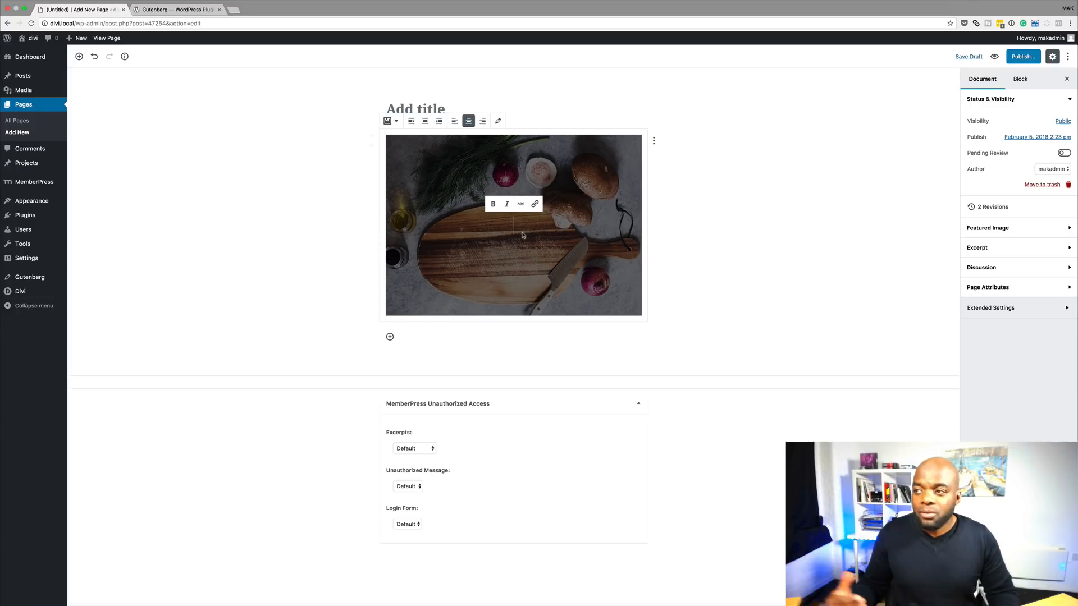
pyautogui.write('TEST')
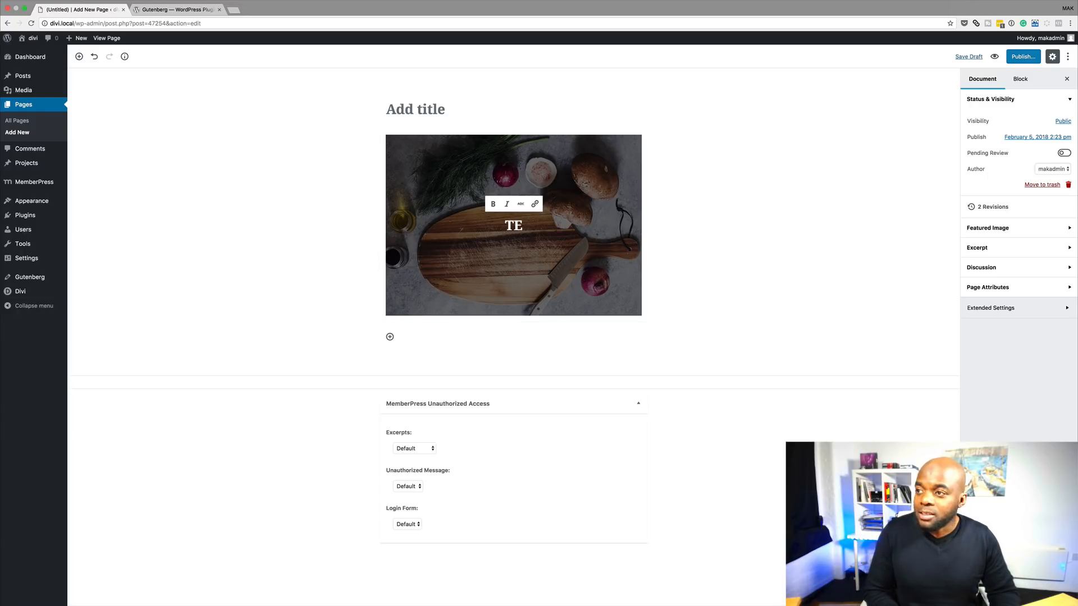
pyautogui.click(706, 297)
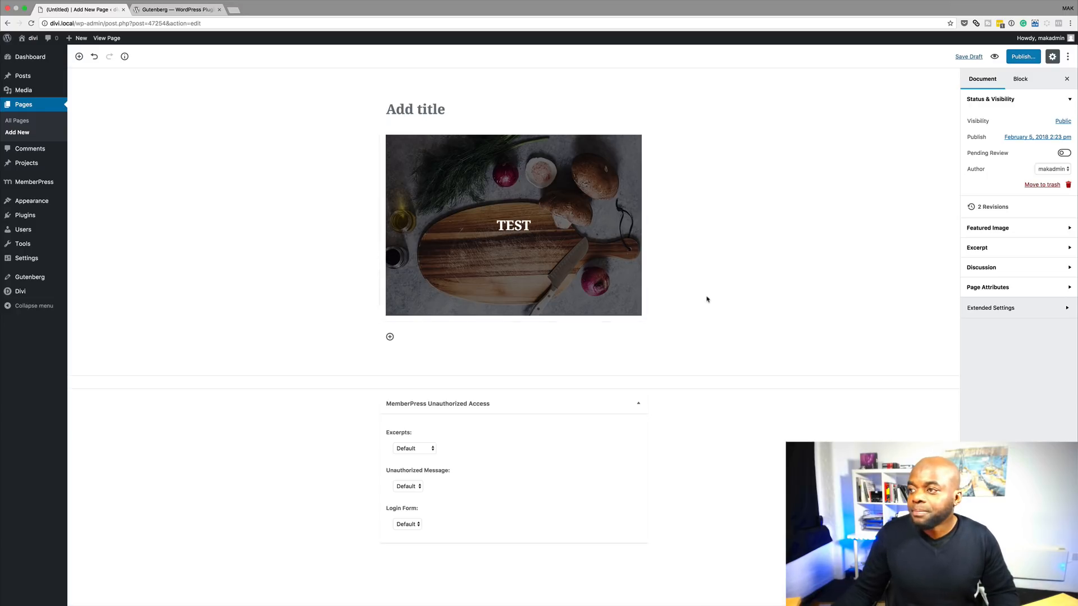
# Step: Examine the cover image block's image replacement dialog and its additional options, leaving the block as it is
pyautogui.click(558, 178)
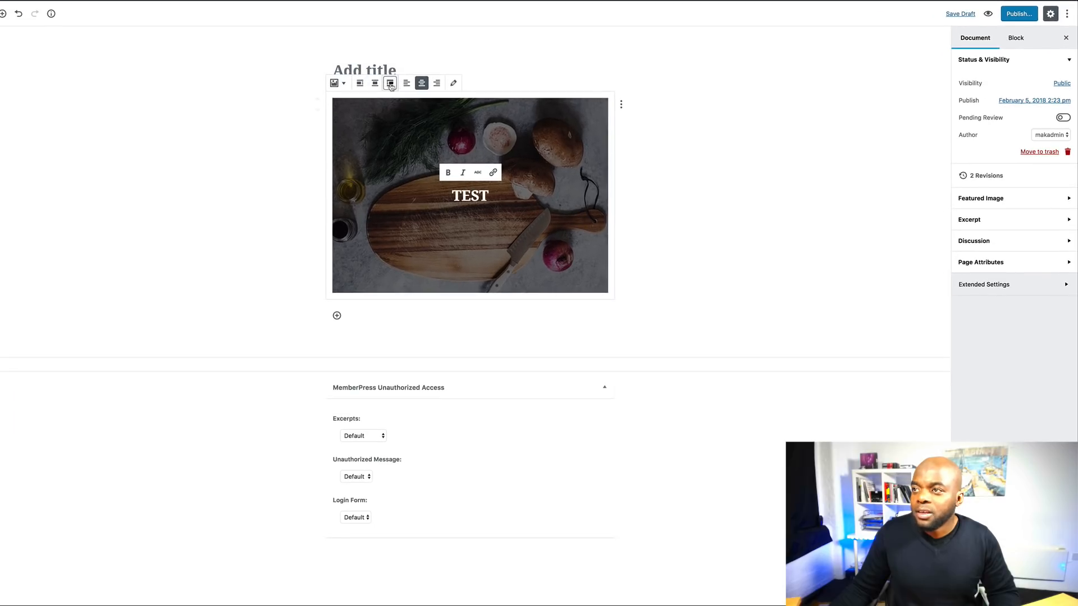
pyautogui.click(453, 84)
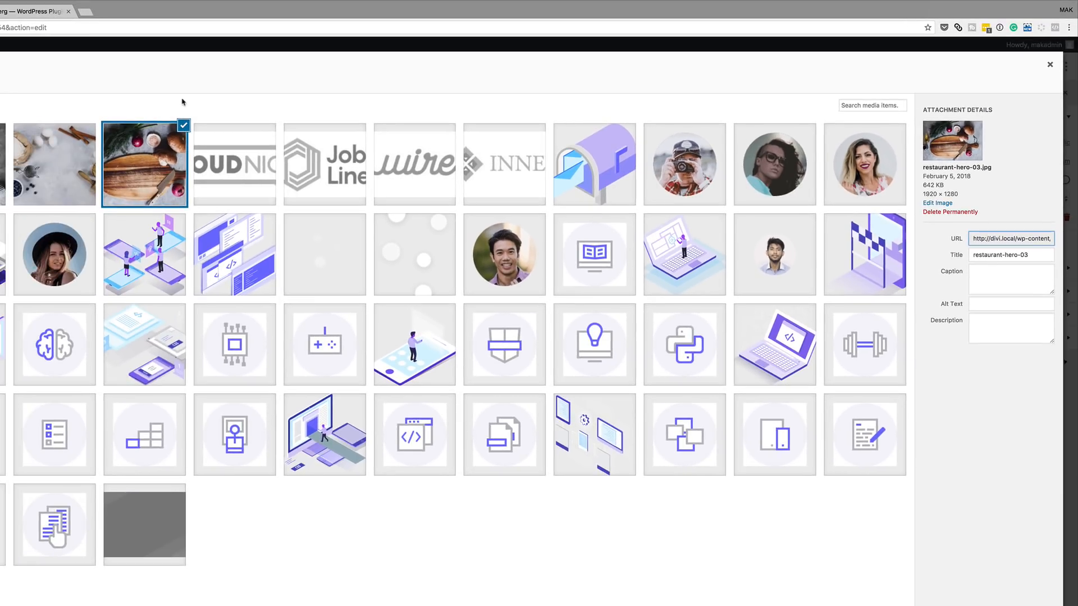
pyautogui.click(1050, 64)
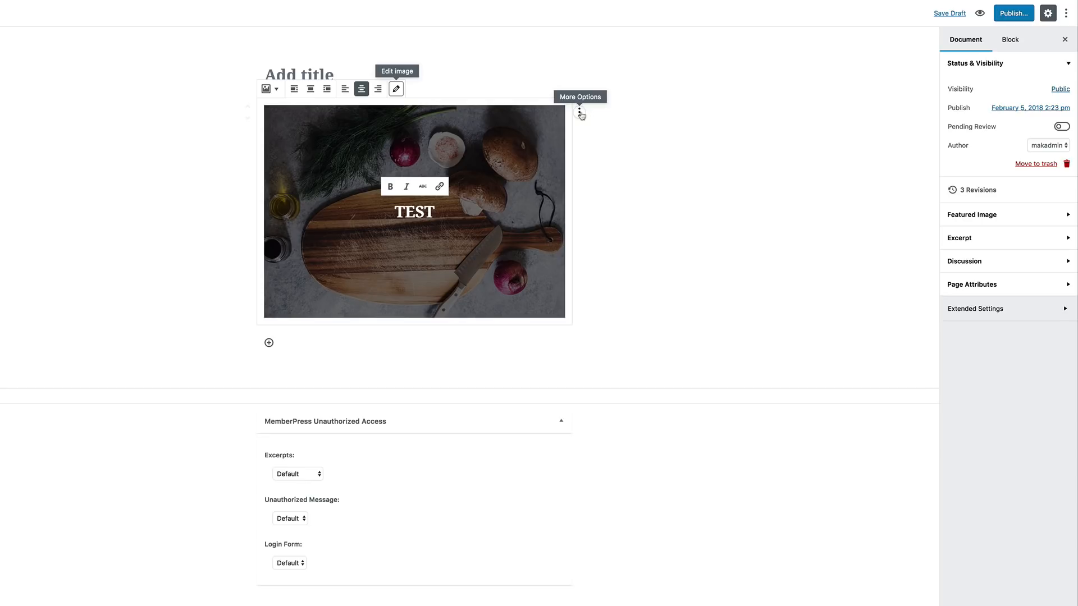
pyautogui.click(580, 112)
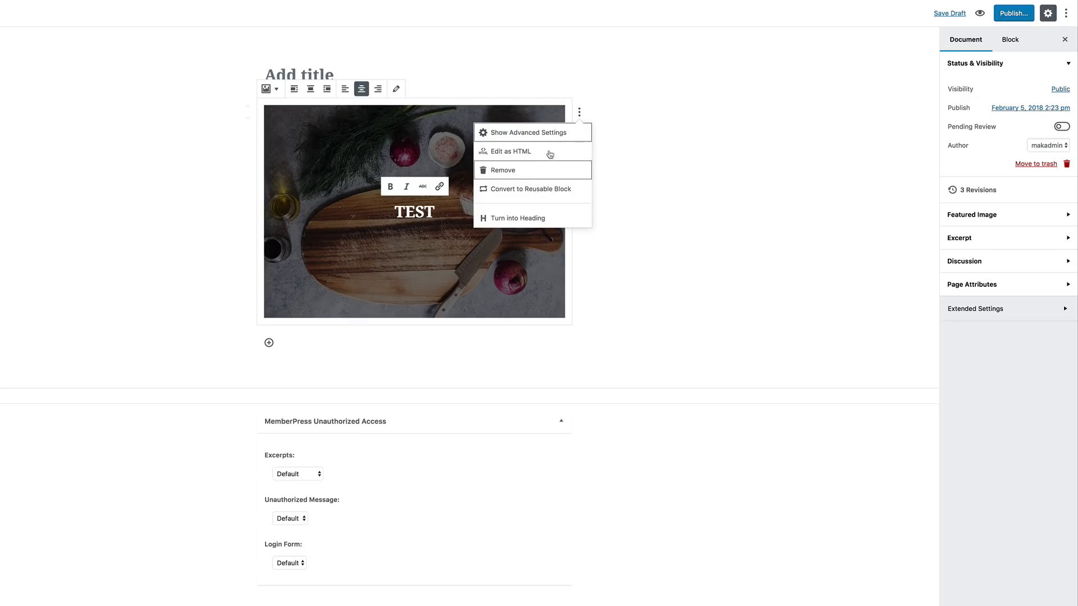
pyautogui.click(651, 153)
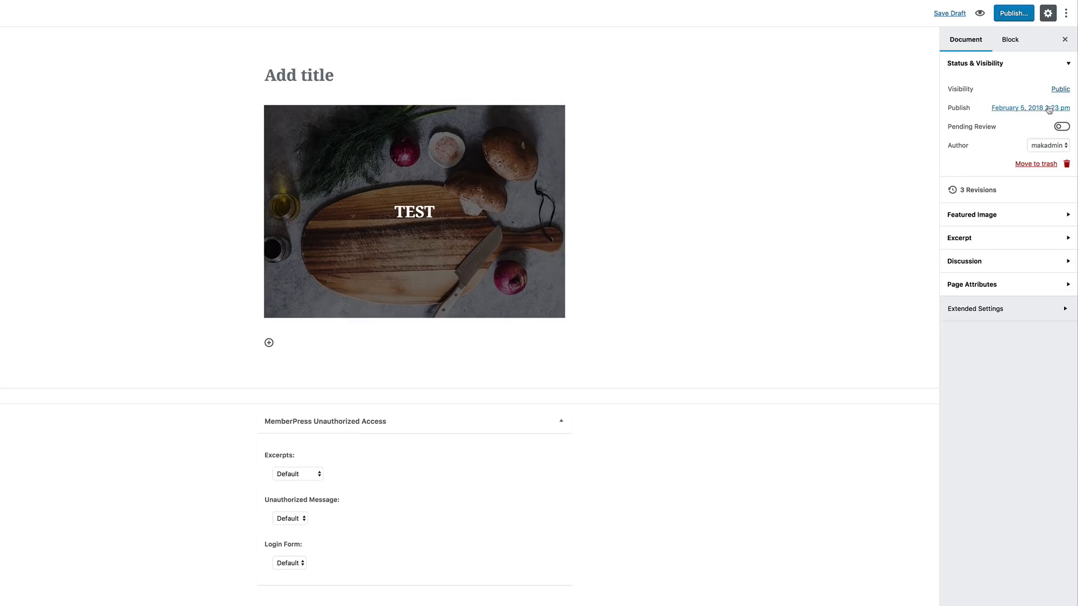
# Step: Set the cover image's background dimness to 60 and turn on its fixed background
pyautogui.click(518, 201)
pyautogui.click(1016, 41)
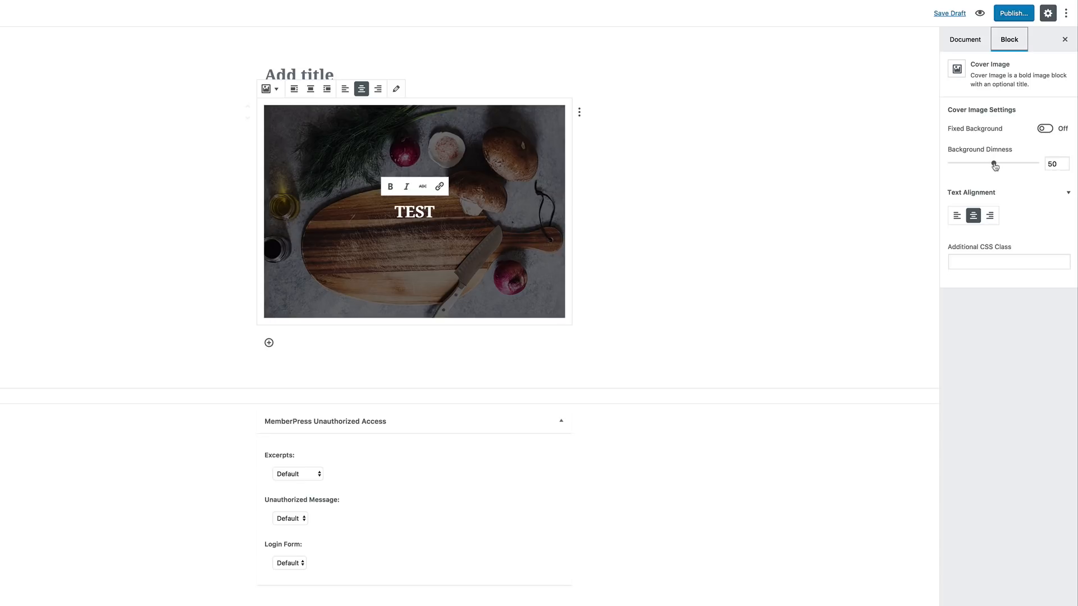
pyautogui.moveTo(996, 166)
pyautogui.mouseDown()
pyautogui.moveTo(1027, 164)
pyautogui.moveTo(936, 174)
pyautogui.moveTo(1038, 166)
pyautogui.moveTo(945, 177)
pyautogui.moveTo(1001, 169)
pyautogui.mouseUp()
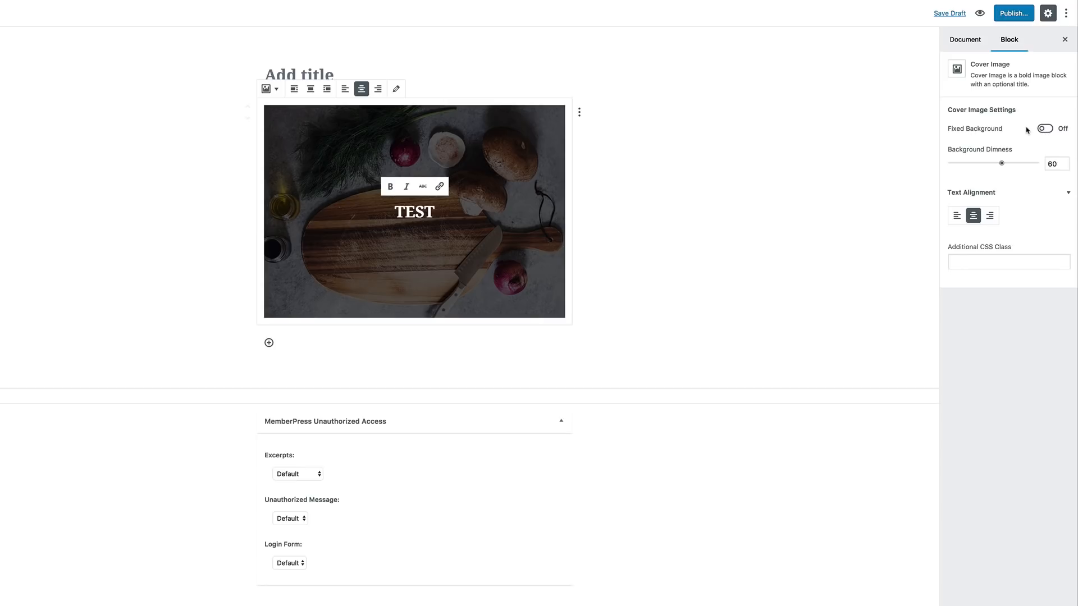
pyautogui.click(1045, 129)
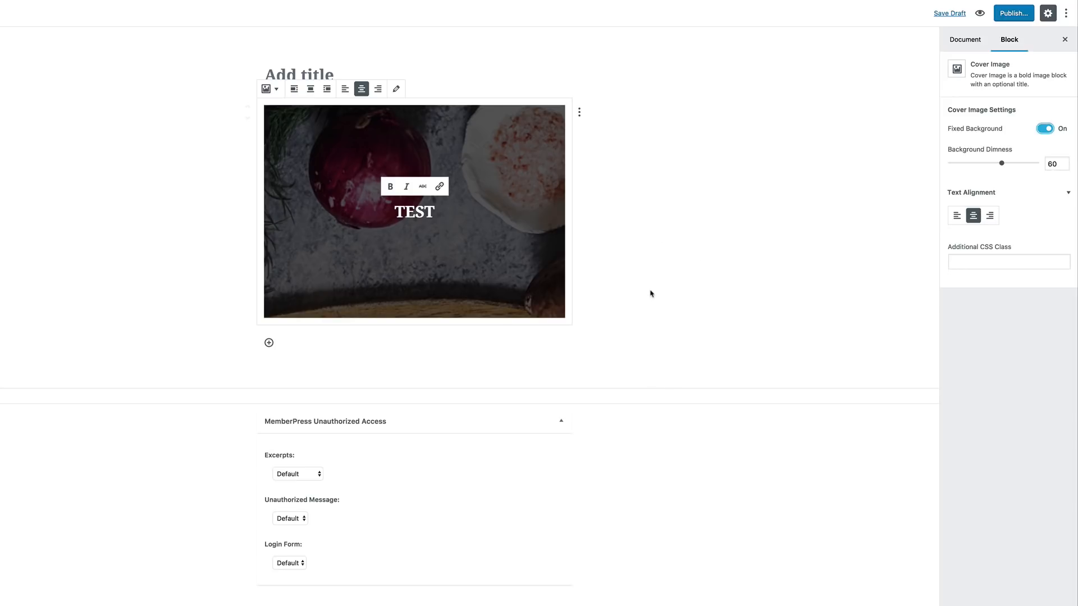
# Step: Publish the untitled page and view it on the live site
pyautogui.click(1014, 13)
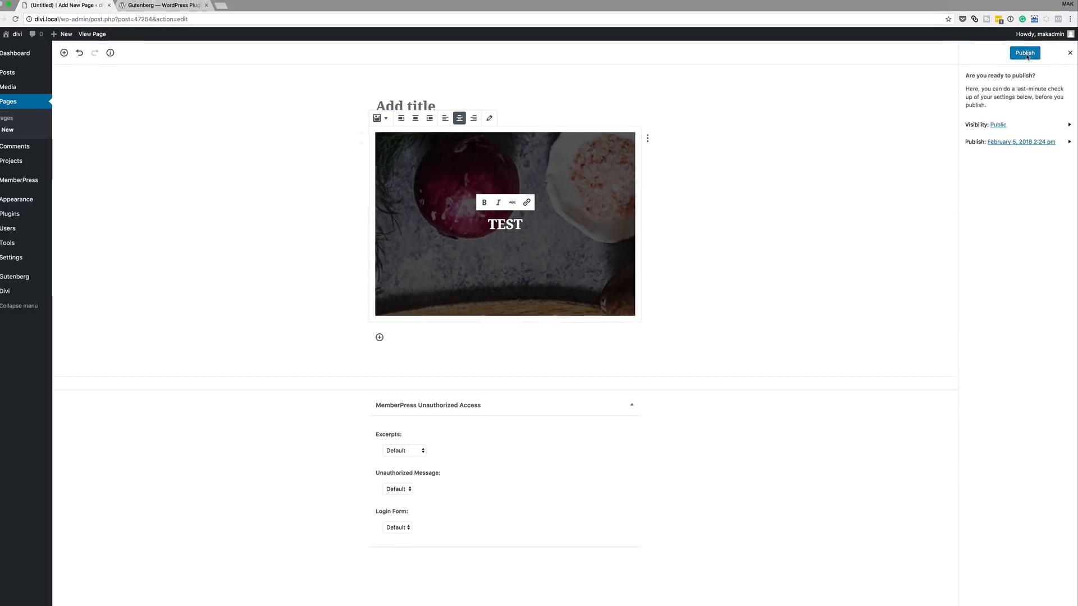
pyautogui.click(1025, 54)
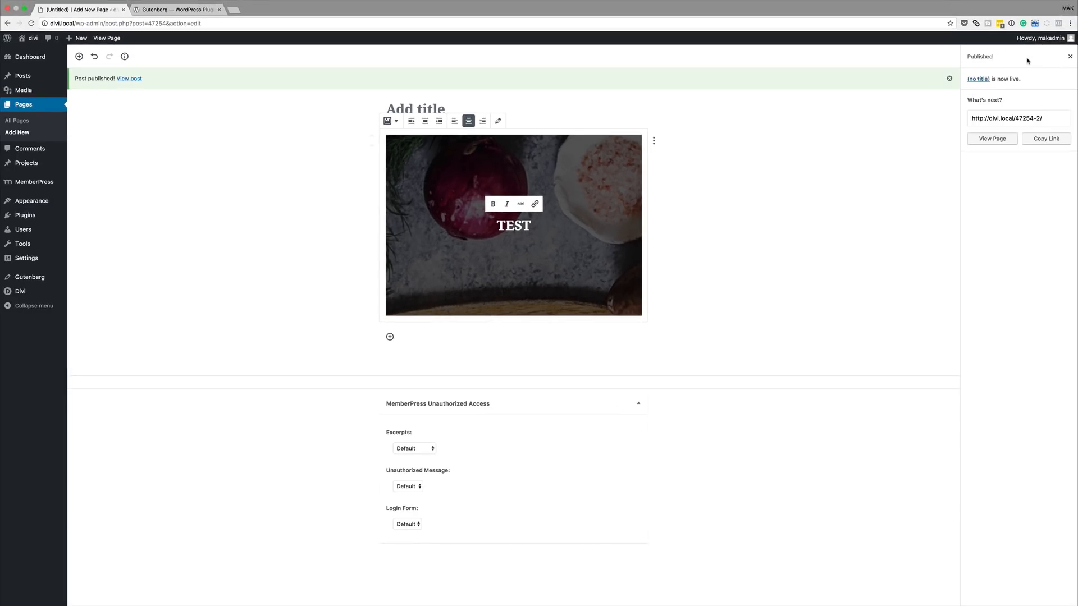
pyautogui.click(129, 79)
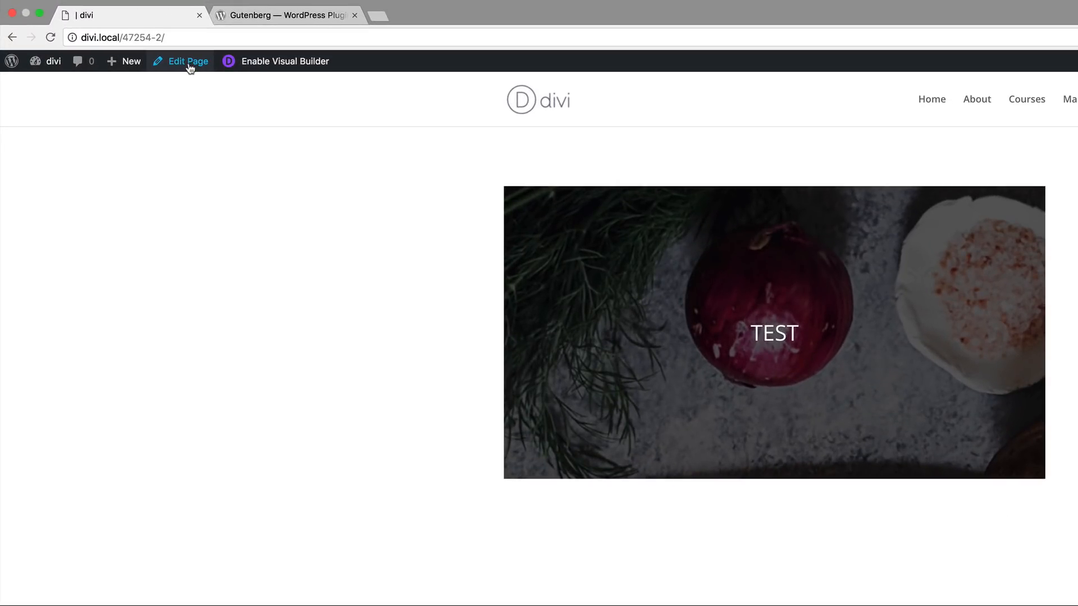
# Step: Reopen the published page for editing and examine its page attributes, discussion, excerpt and featured image settings
pyautogui.click(189, 65)
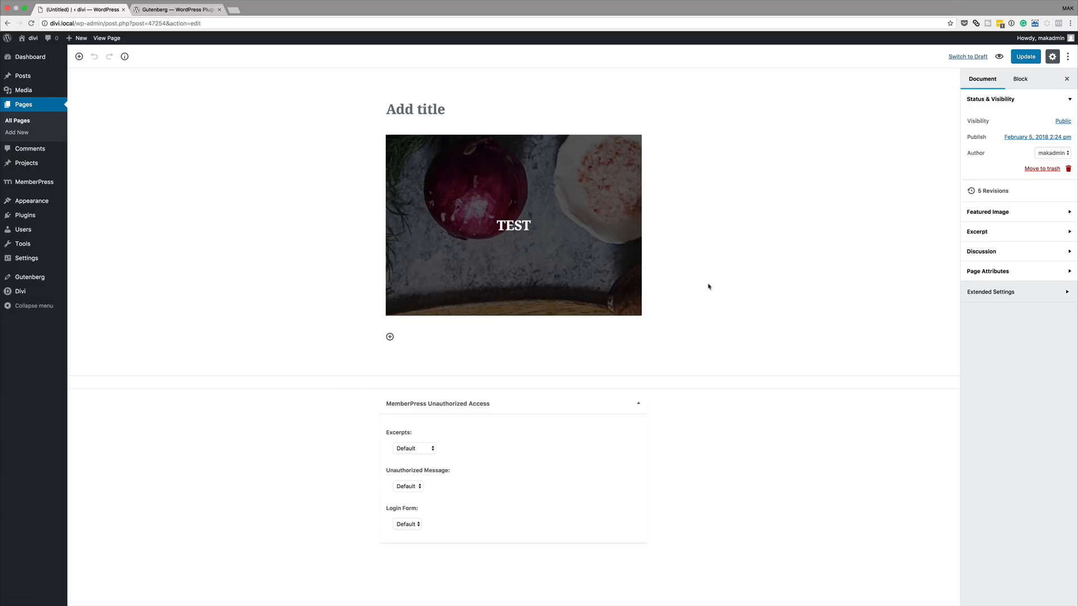
pyautogui.click(997, 274)
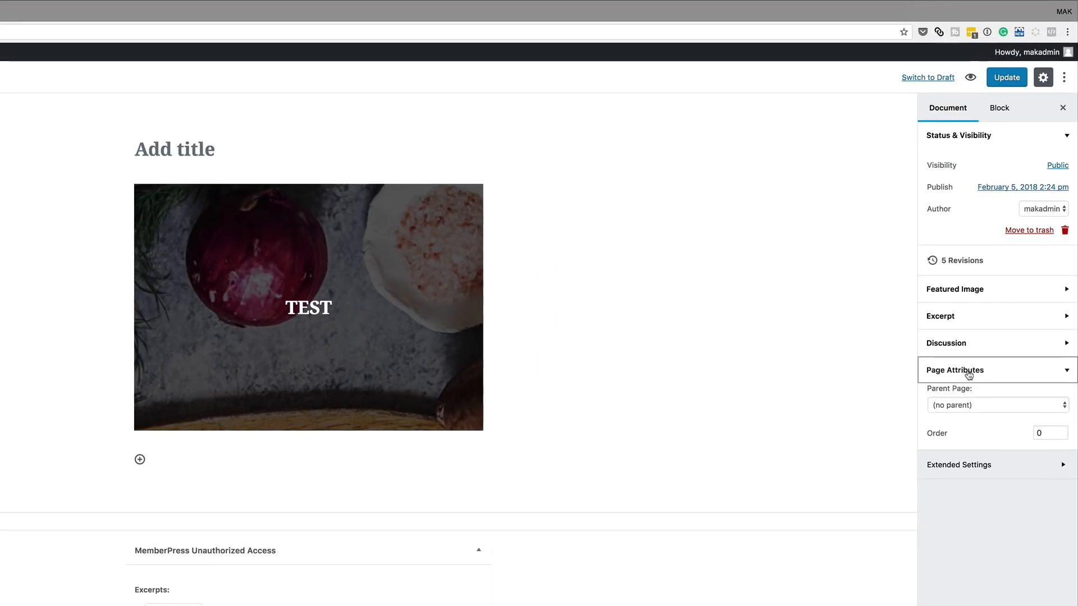
pyautogui.click(955, 343)
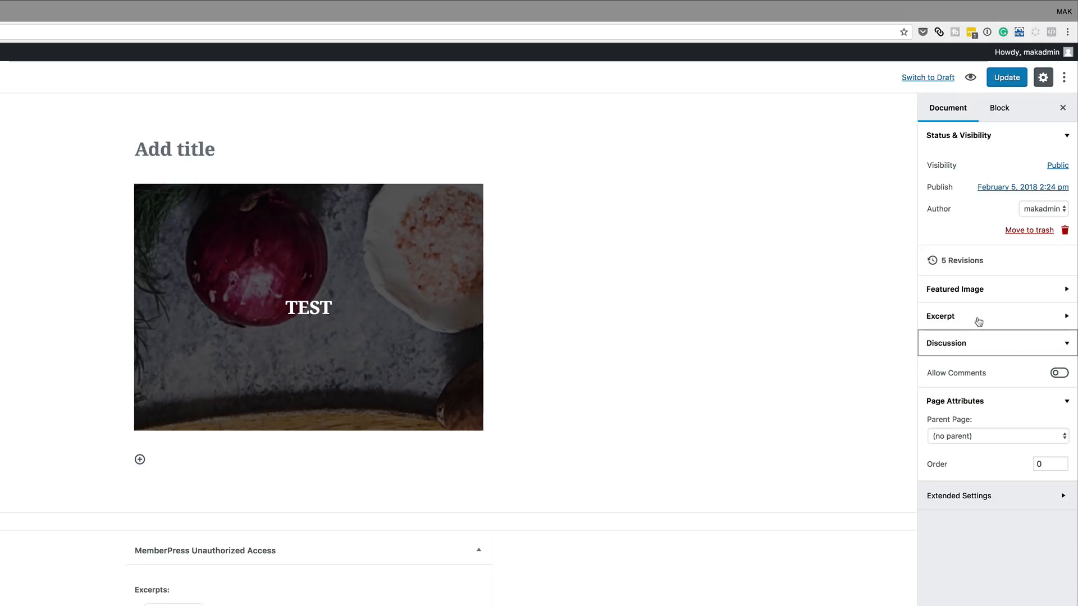
pyautogui.click(945, 317)
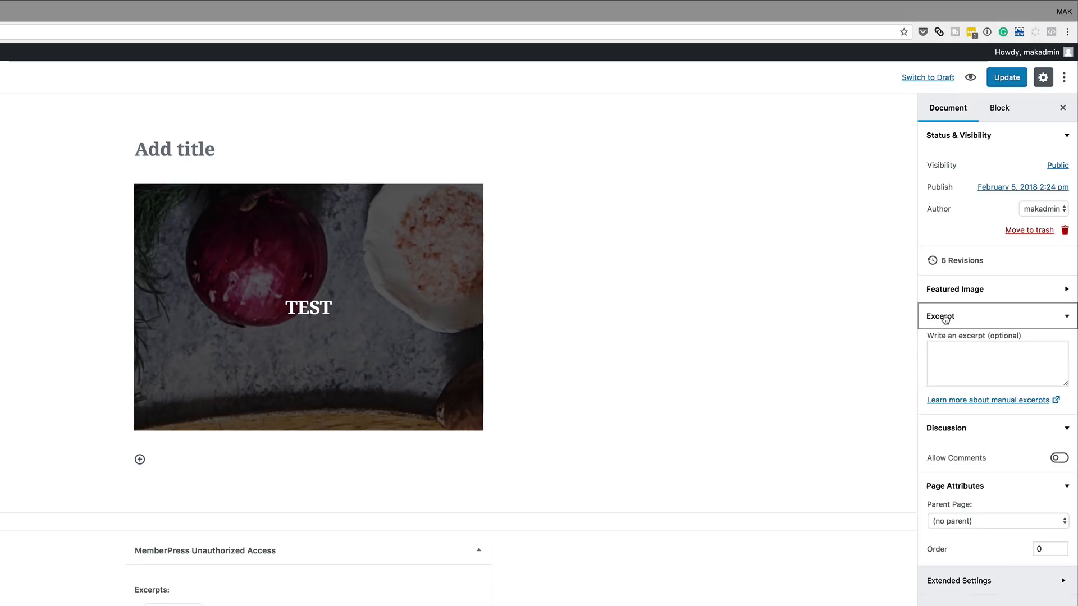
pyautogui.click(963, 293)
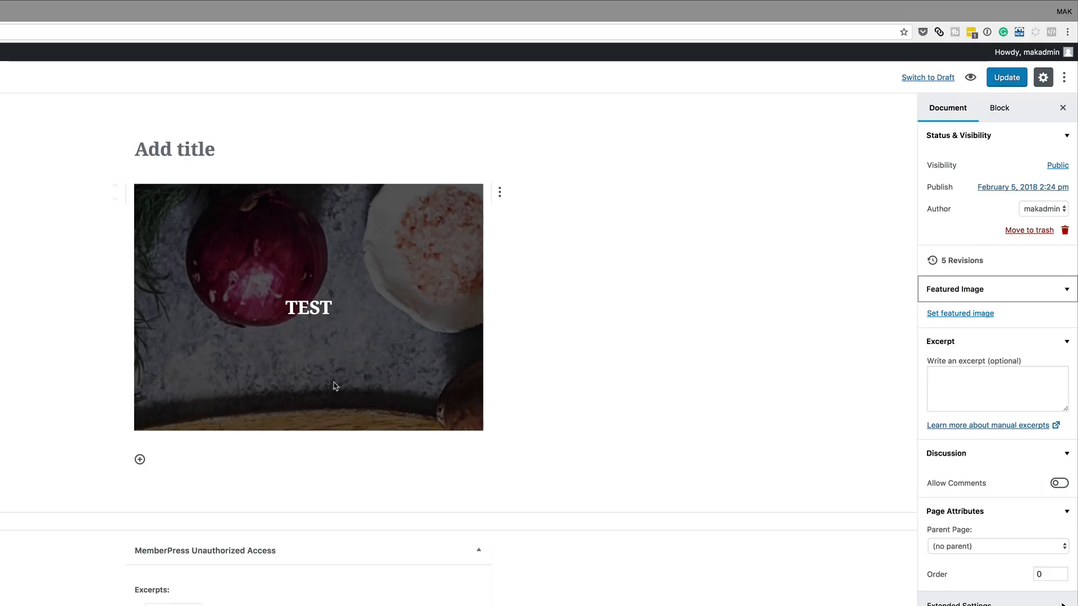
# Step: Add a paragraph block below the cover image and fill it with the three plain paragraphs under Editing Focus on the Gutenberg plugin page
pyautogui.moveTo(140, 459)
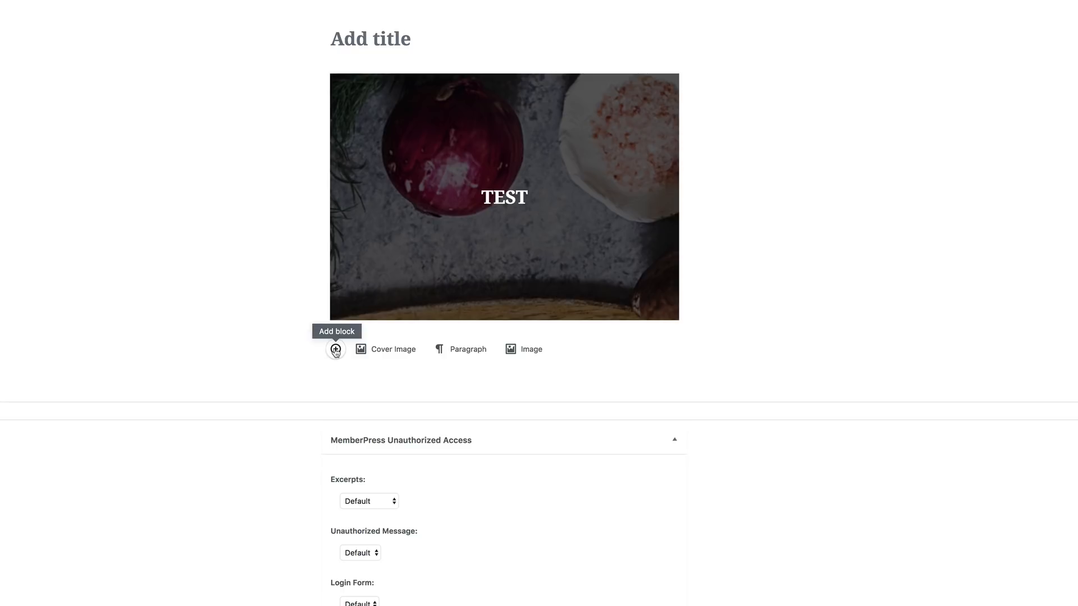
pyautogui.click(468, 350)
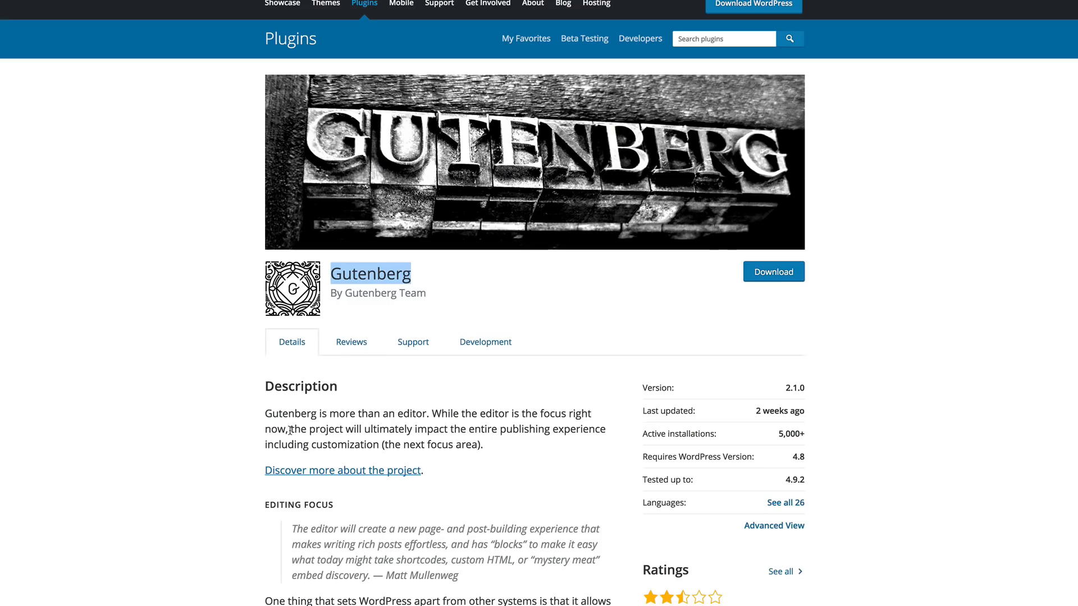
pyautogui.scroll(-3, 246, 584)
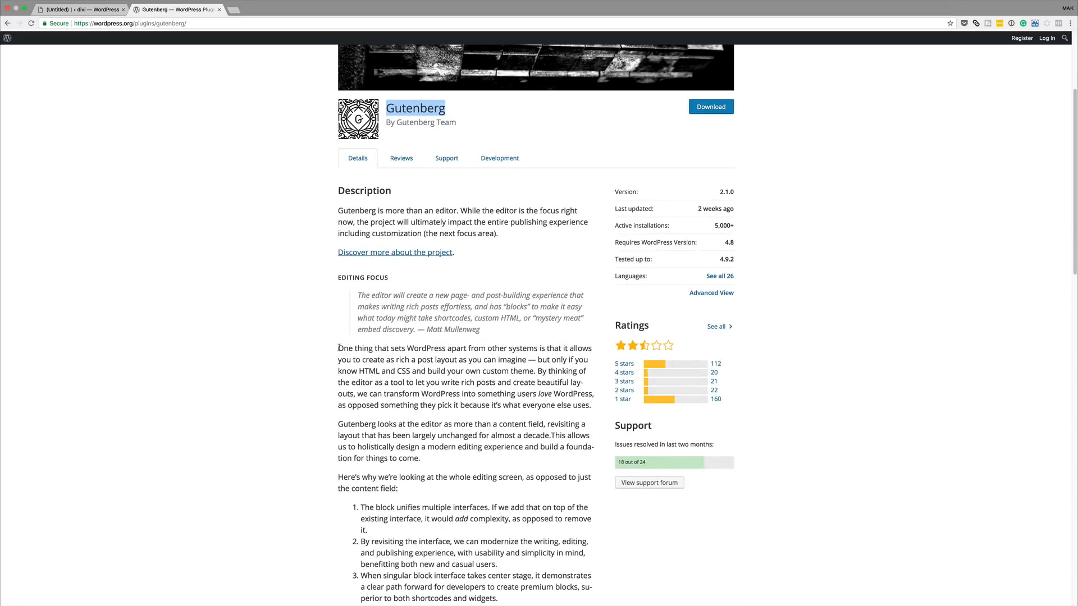
pyautogui.moveTo(338, 347); pyautogui.dragTo(427, 493)
pyautogui.press('super+c')
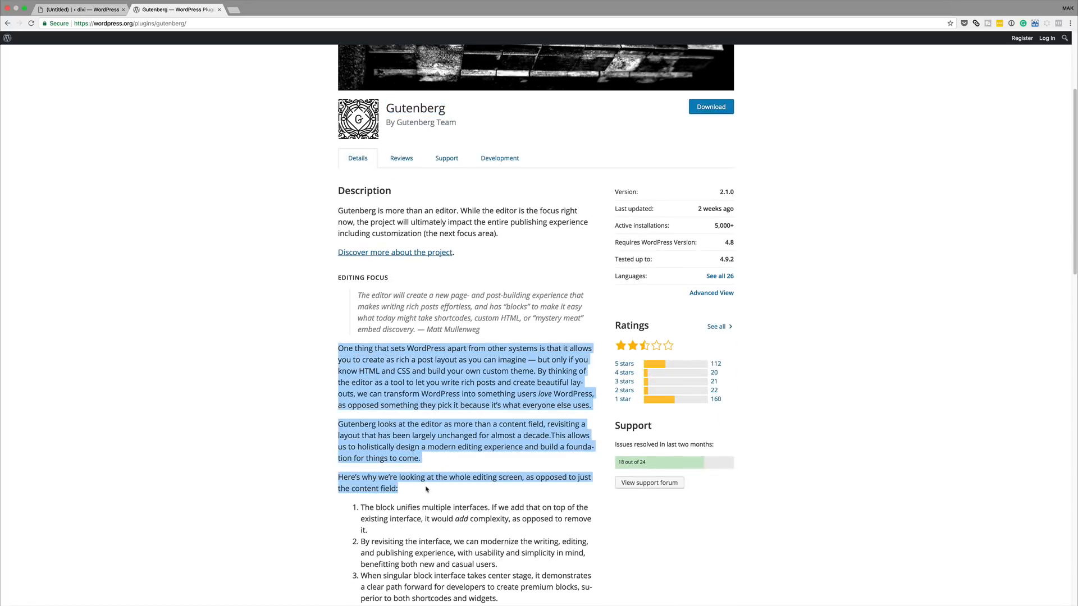
pyautogui.click(119, 10)
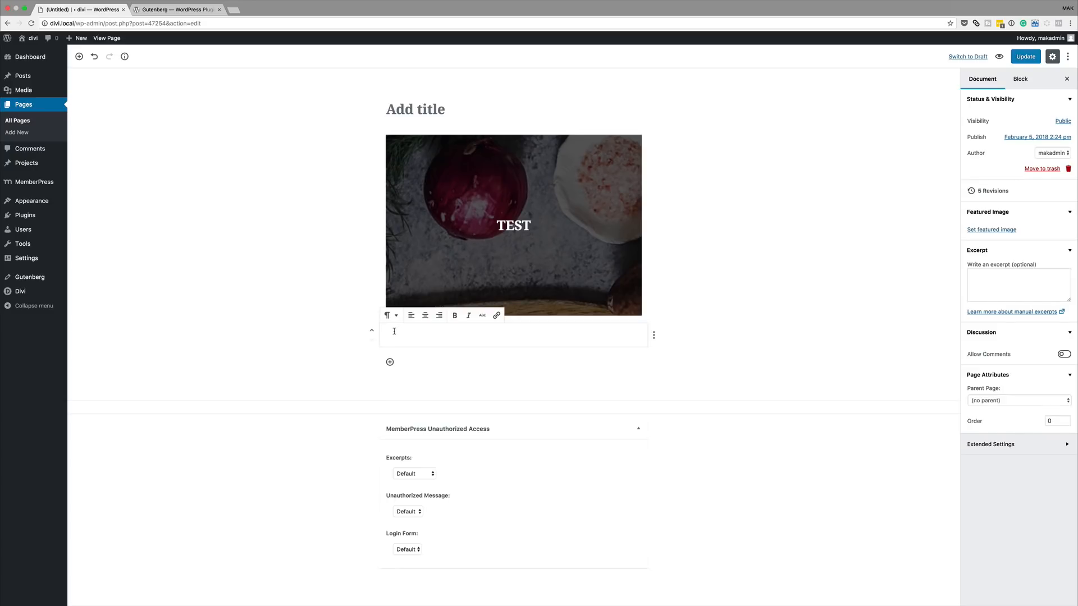
pyautogui.press('super+v')
pyautogui.click(260, 344)
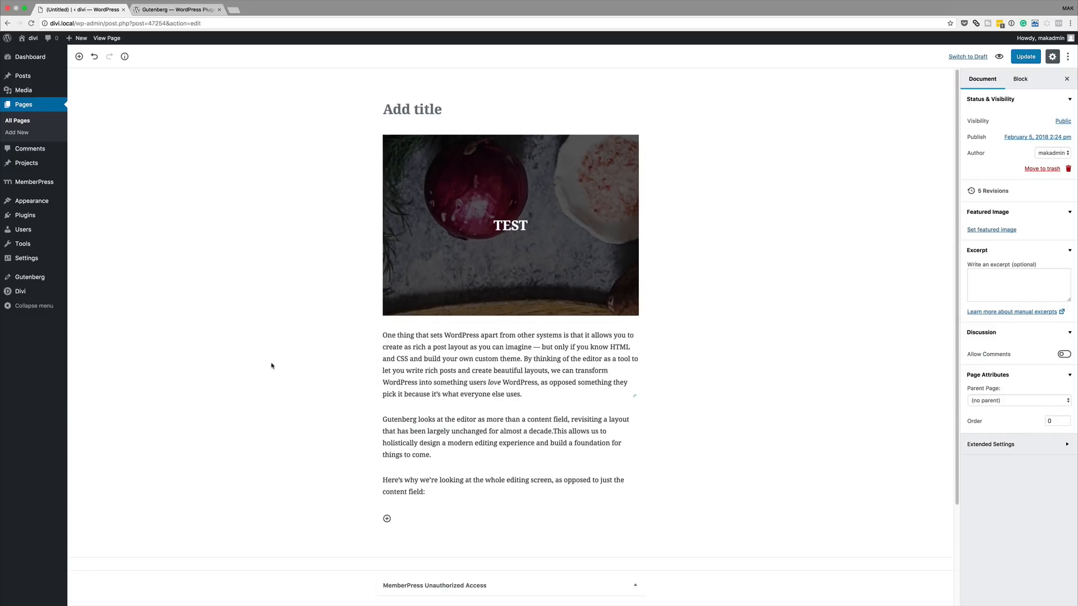
# Step: Make the opening words "One thing that sets" bold and italicize the whole last paragraph, "Here's why we're looking at the whole editing screen"
pyautogui.scroll(-4, 271, 366)
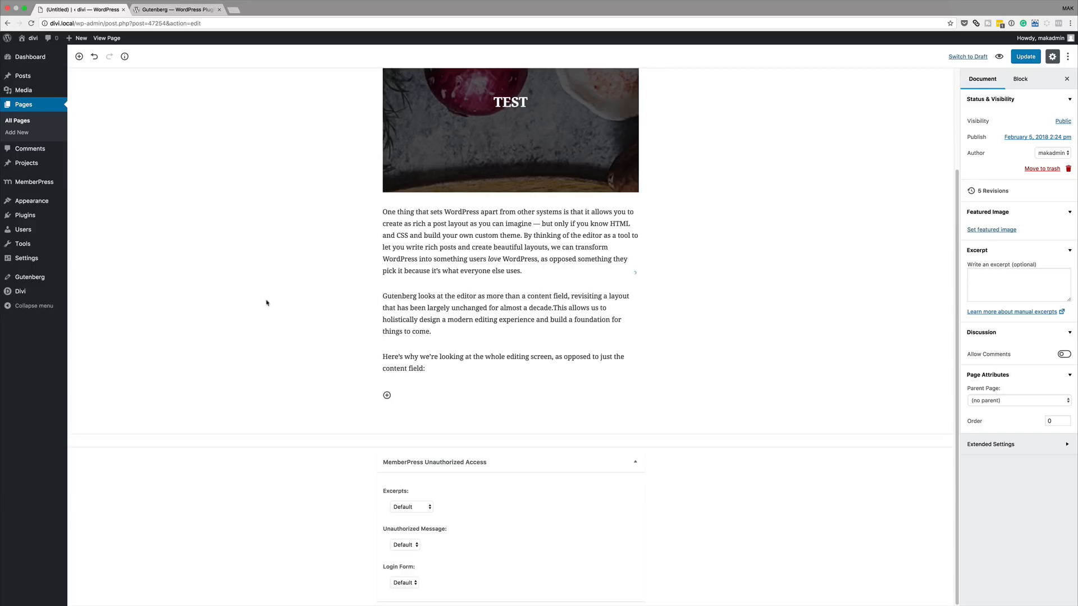
pyautogui.click(402, 214)
pyautogui.moveTo(383, 212); pyautogui.dragTo(443, 212)
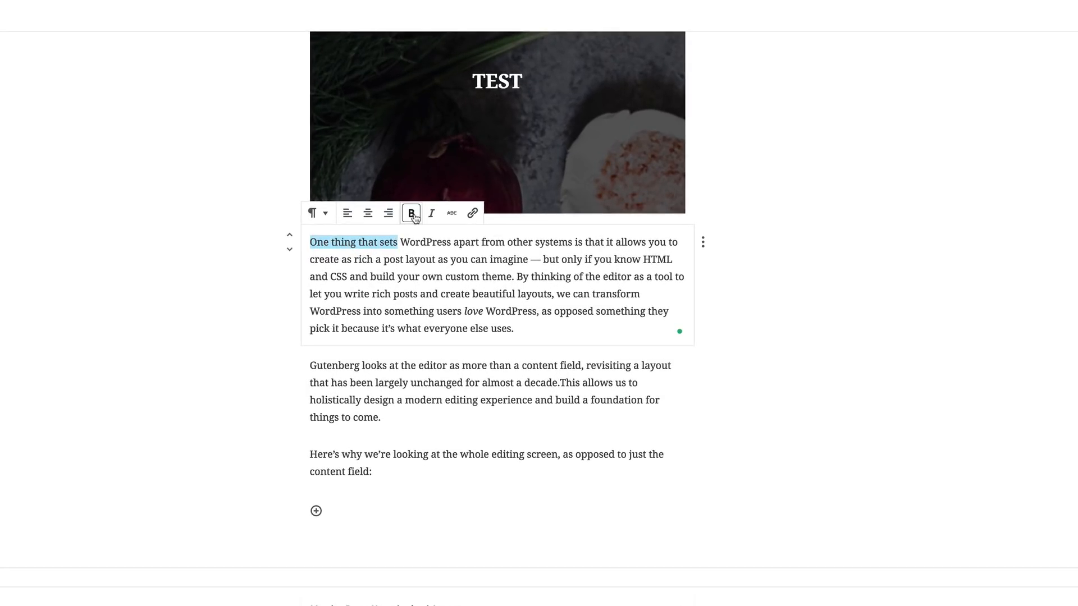
pyautogui.click(411, 214)
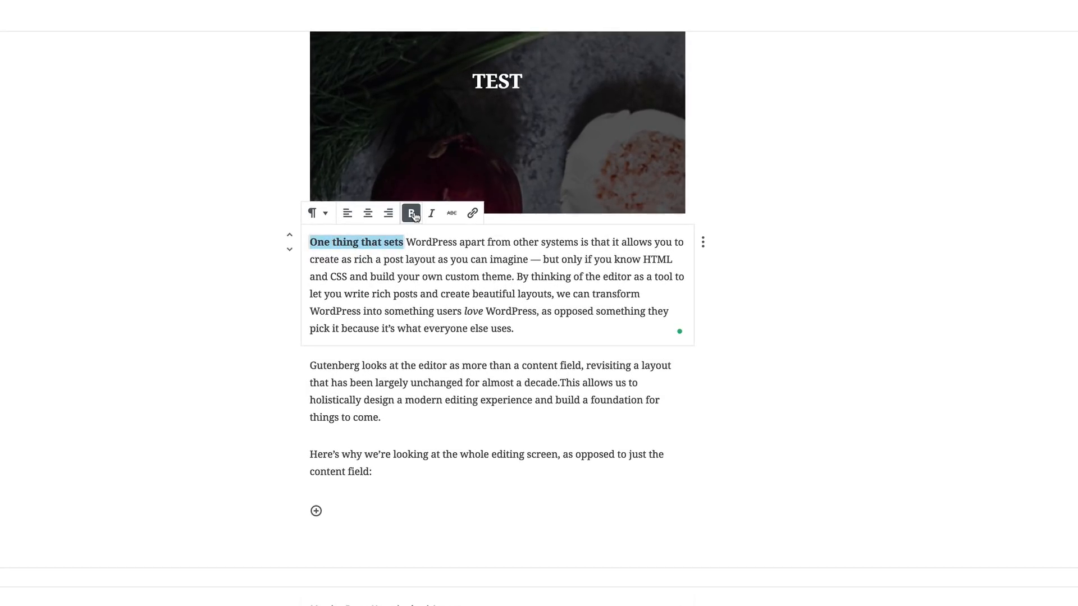
pyautogui.click(311, 329)
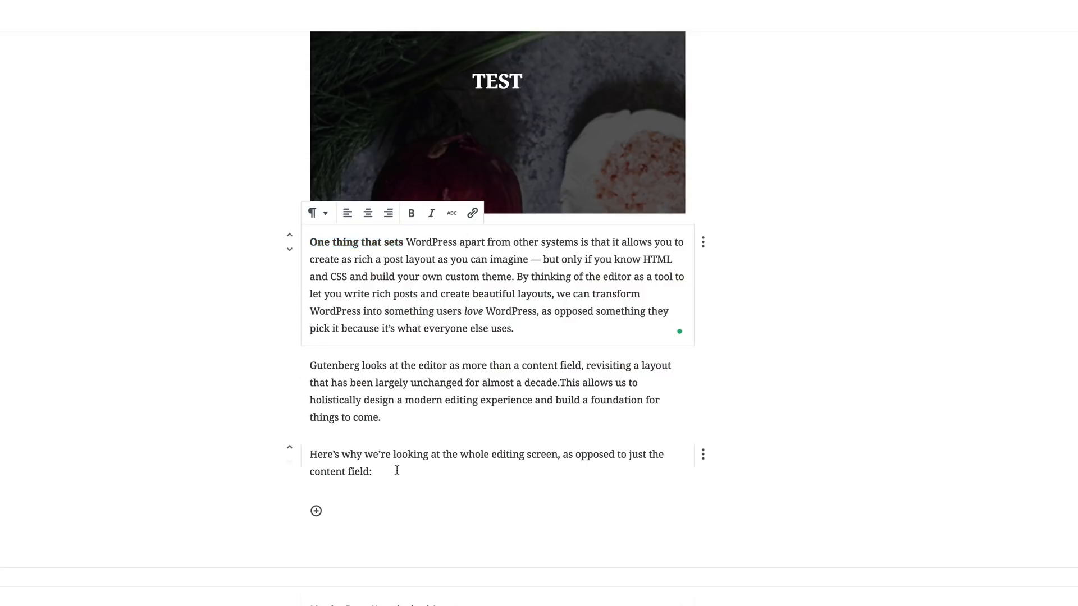
pyautogui.moveTo(311, 455); pyautogui.dragTo(392, 473)
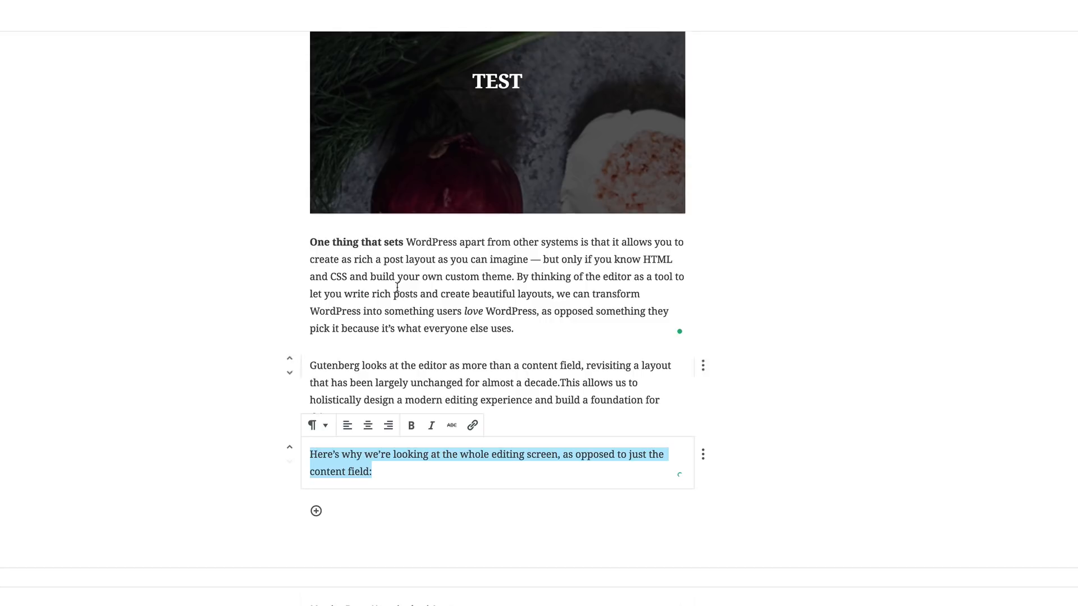
pyautogui.click(431, 427)
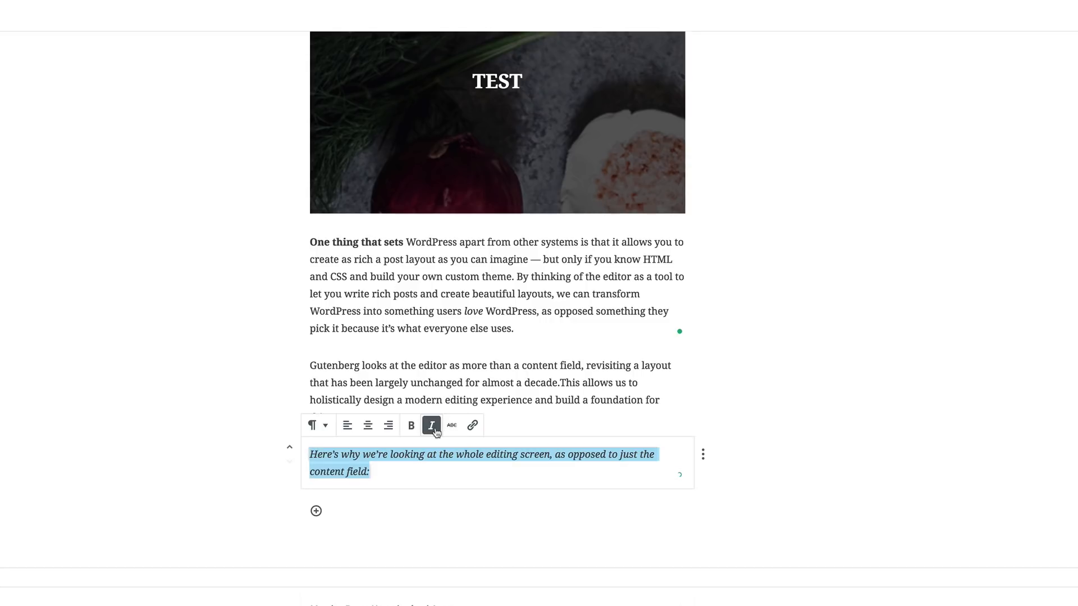
pyautogui.click(375, 373)
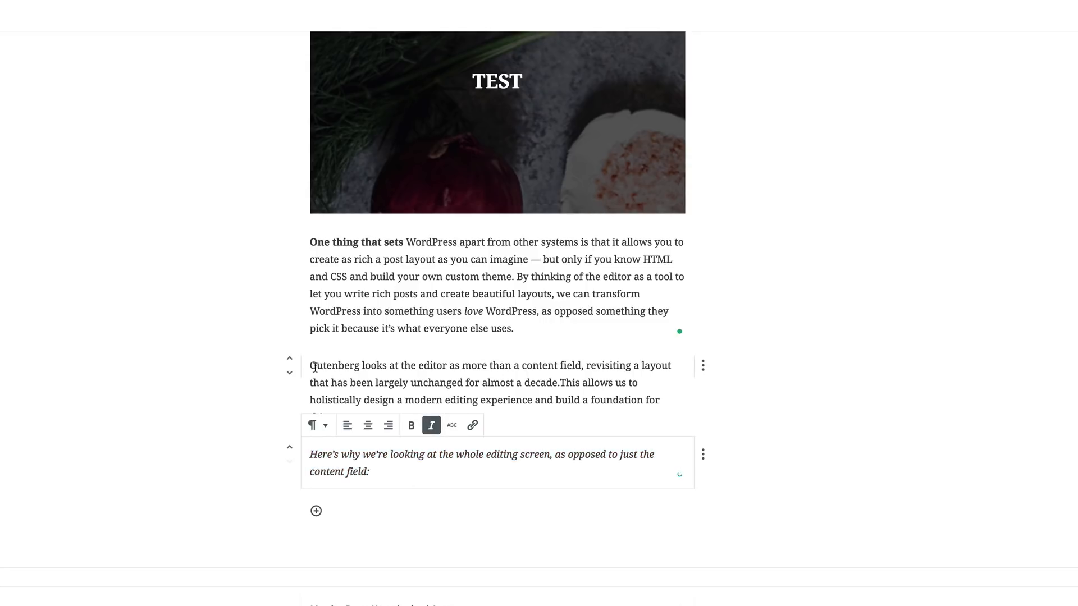
pyautogui.moveTo(314, 367); pyautogui.dragTo(361, 363)
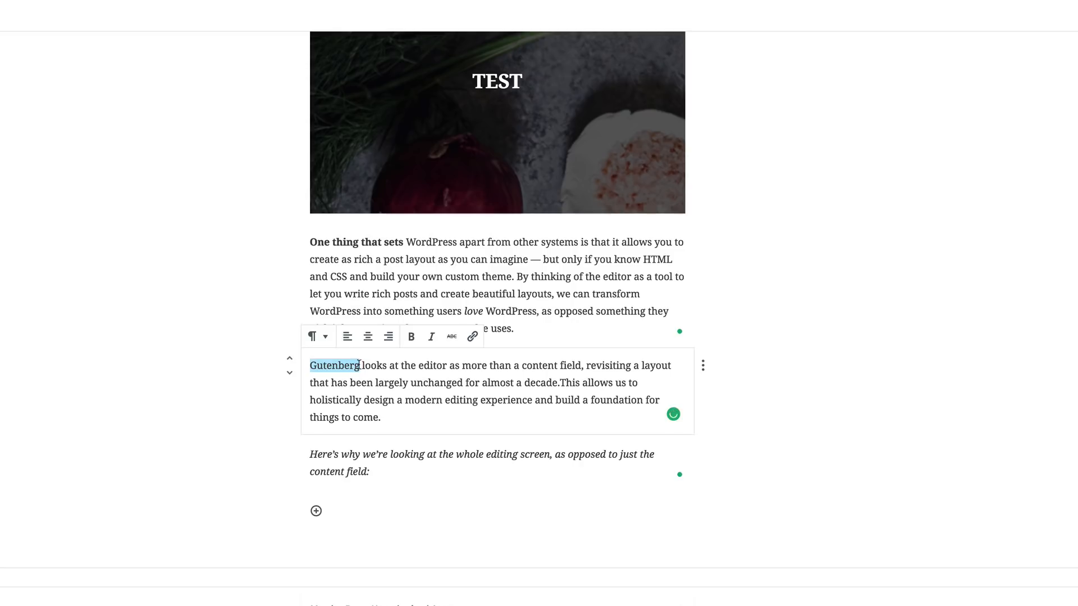
pyautogui.click(472, 337)
pyautogui.click(306, 400)
pyautogui.press('super+v')
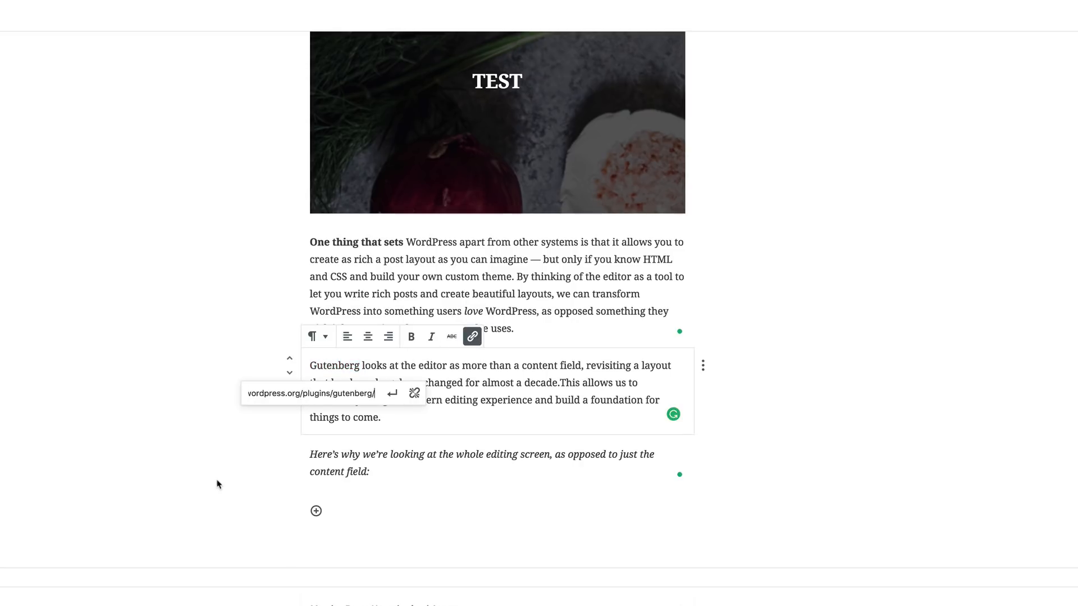
pyautogui.press('Return')
pyautogui.click(140, 490)
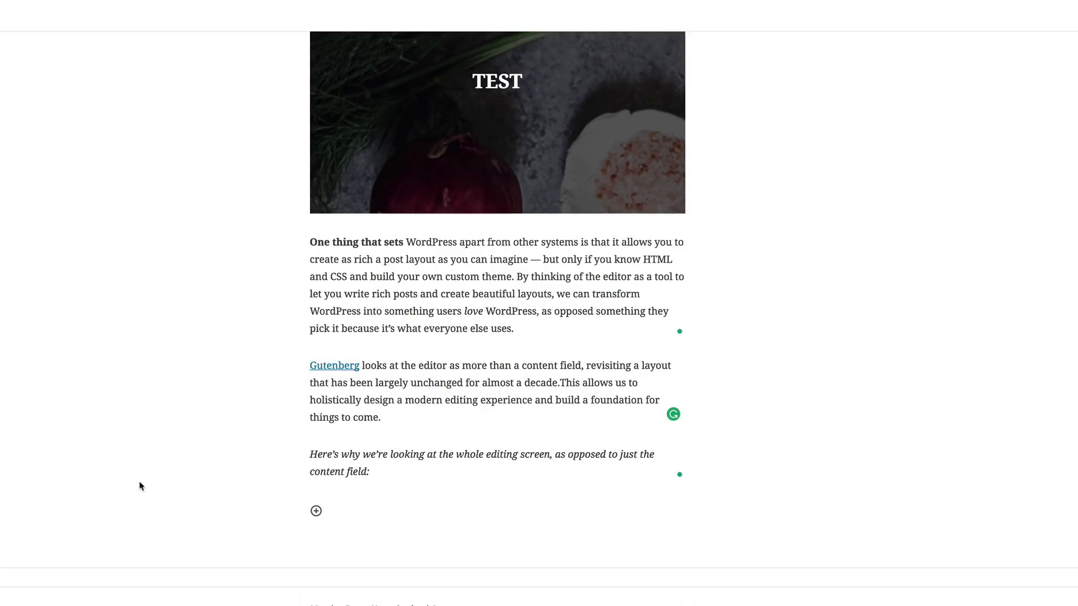
# Step: Add a heading block below the italic paragraph and insert the copied Download link and Gutenberg heading there
pyautogui.scroll(3, 84, 471)
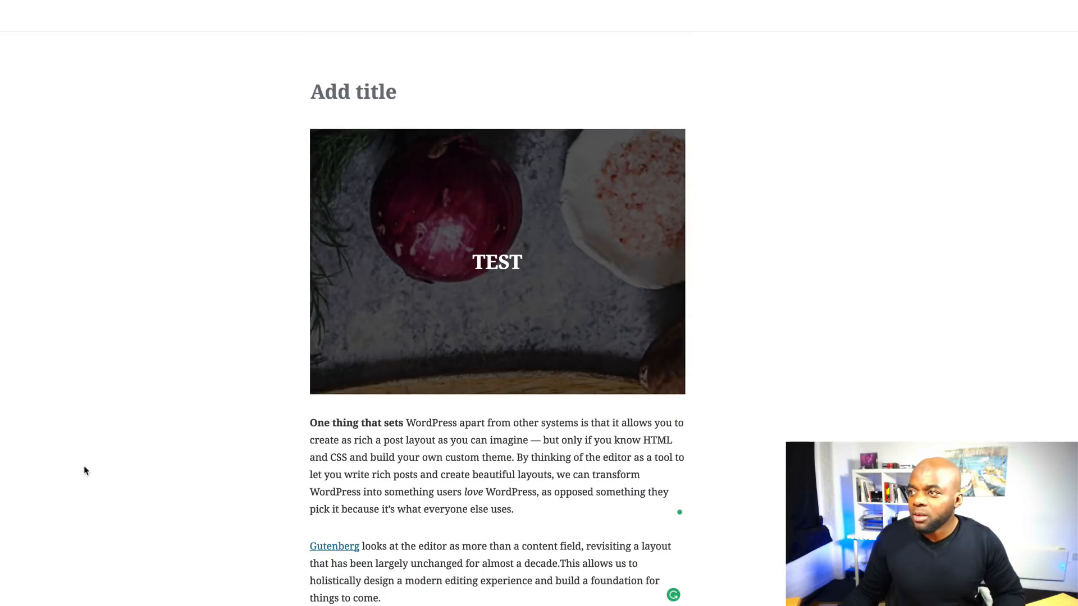
pyautogui.scroll(-3, 84, 471)
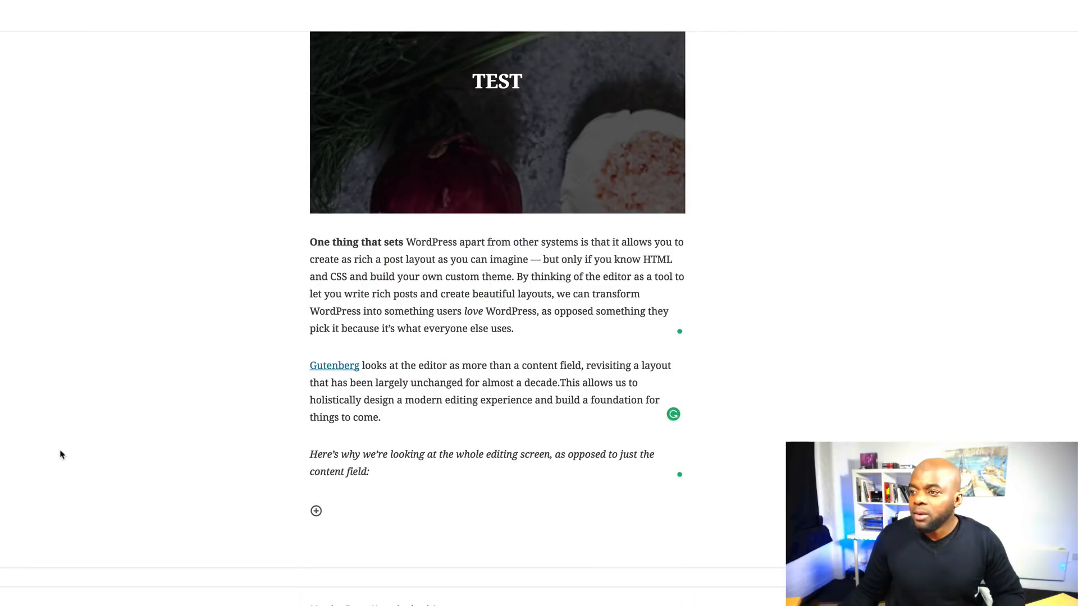
pyautogui.moveTo(337, 517)
pyautogui.scroll(-3, 325, 505)
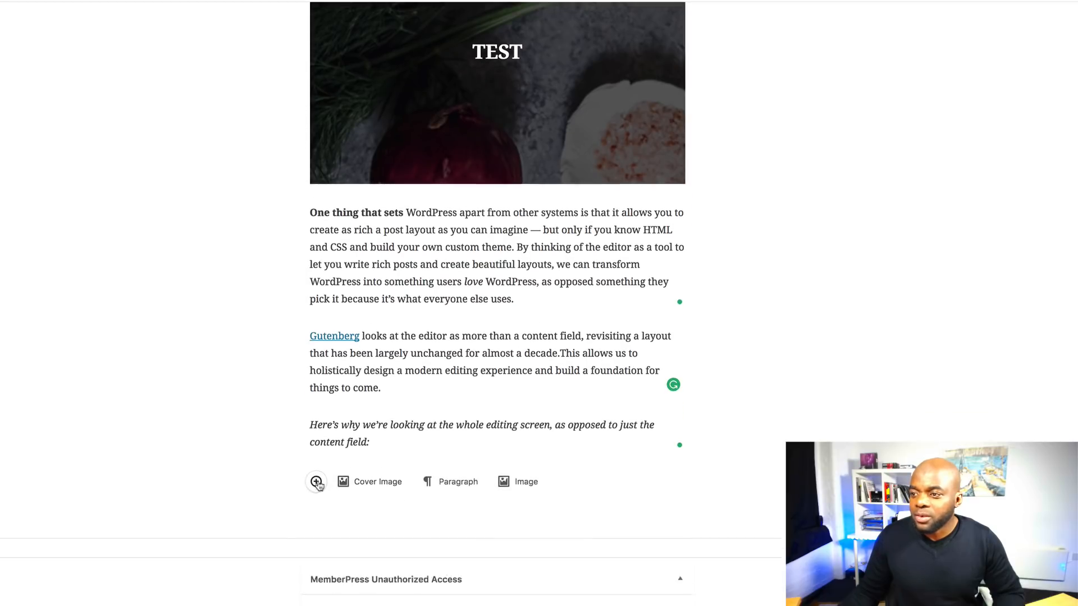
pyautogui.click(316, 350)
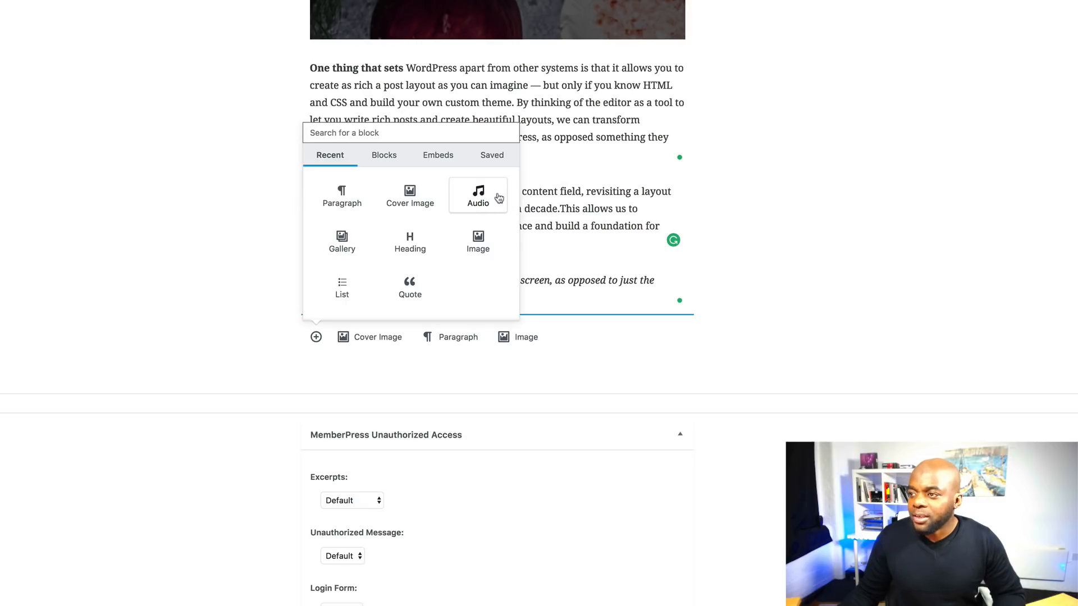
pyautogui.click(411, 238)
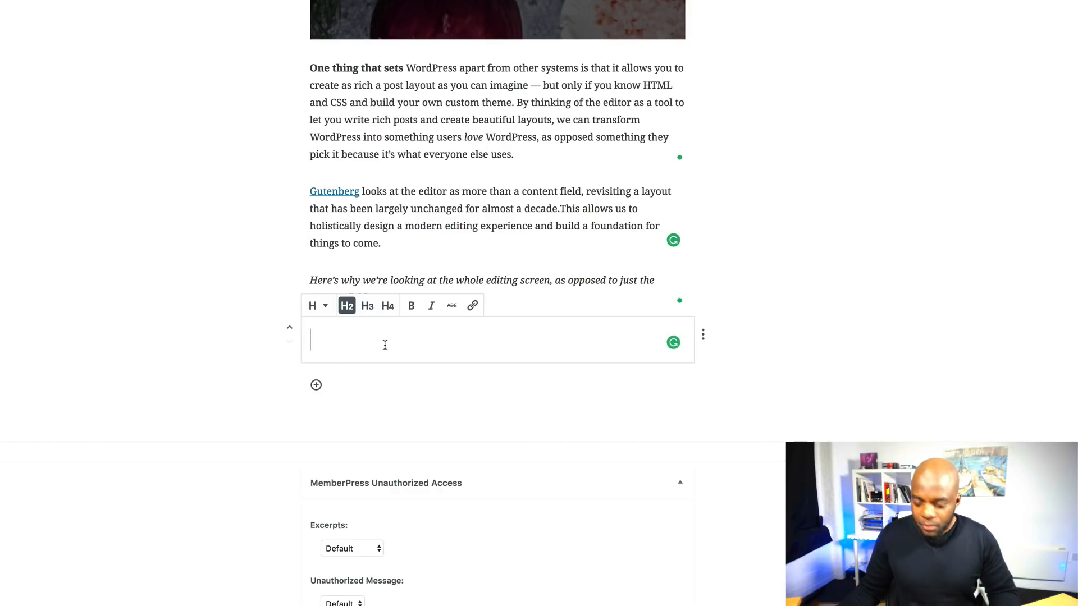
pyautogui.write('Download Gutenberg')
pyautogui.click(209, 306)
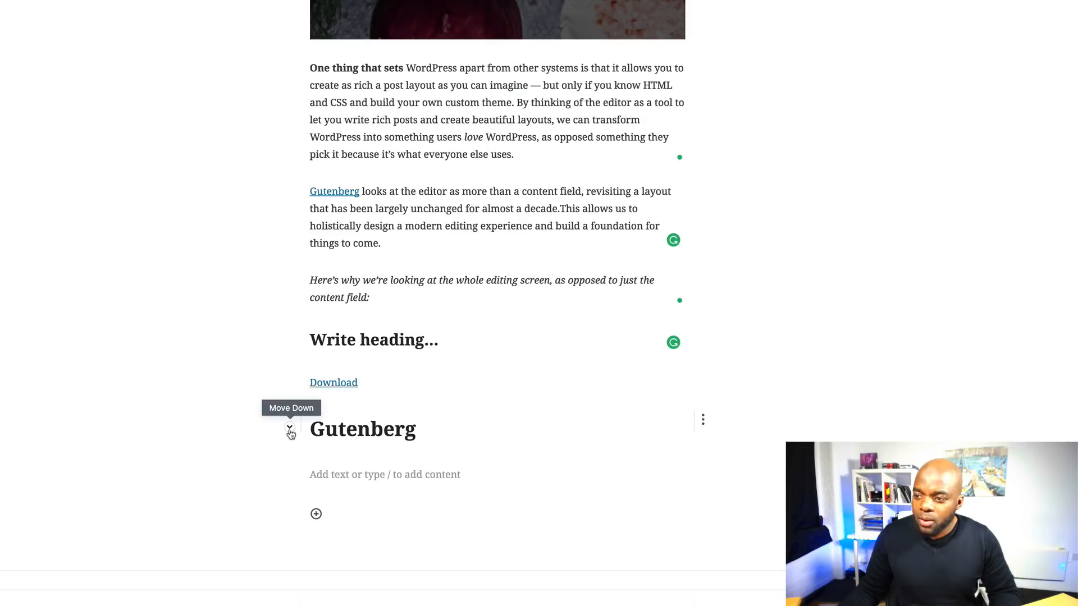
# Step: Move the Gutenberg heading block up until it sits directly below the cover image
pyautogui.click(290, 415)
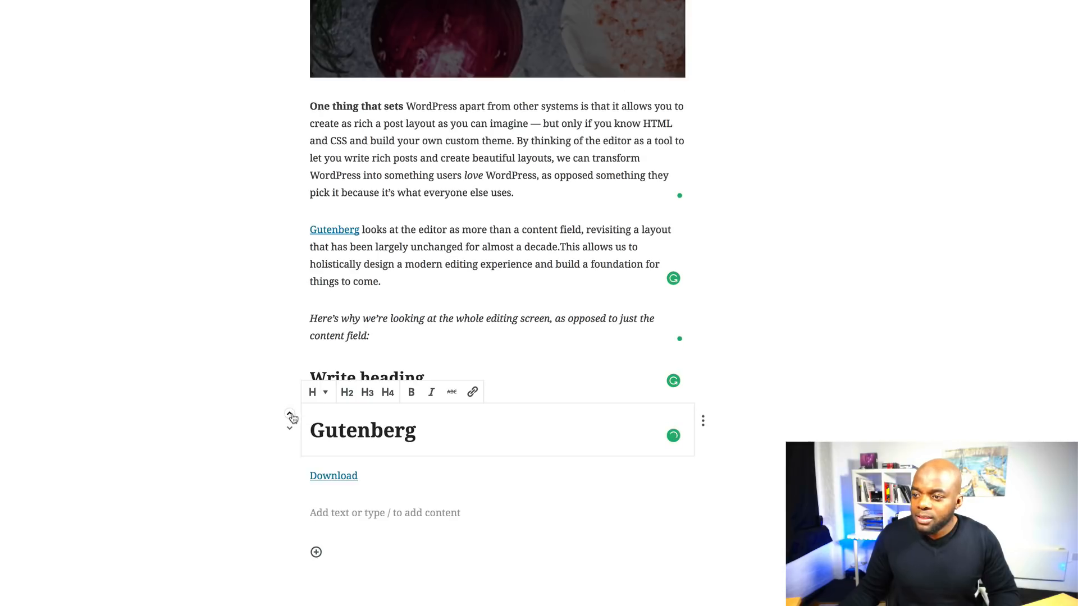
pyautogui.click(291, 415)
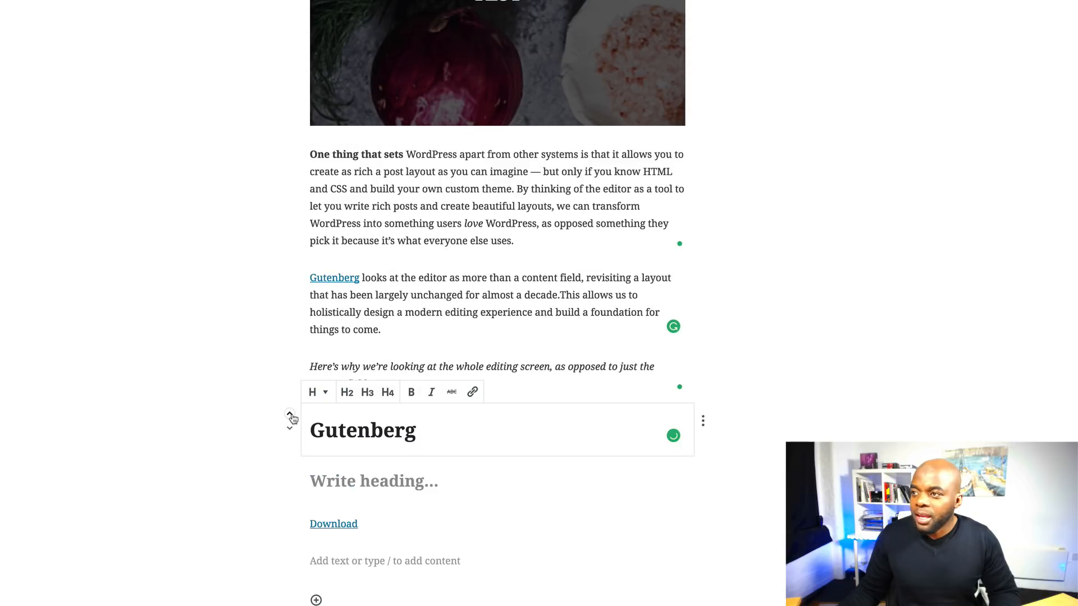
pyautogui.click(290, 415)
pyautogui.click(290, 415)
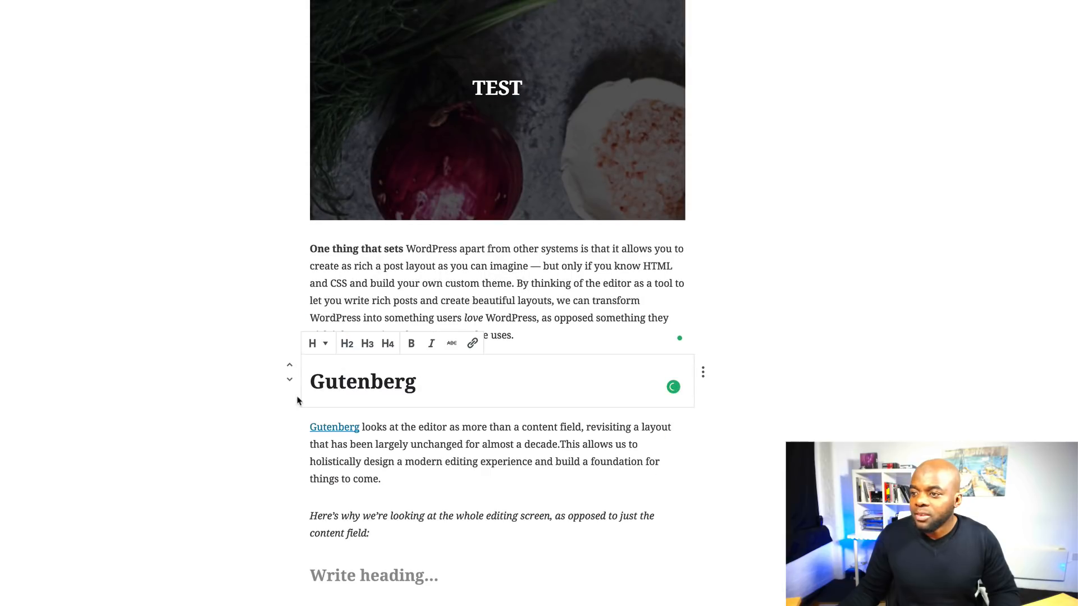
pyautogui.click(290, 367)
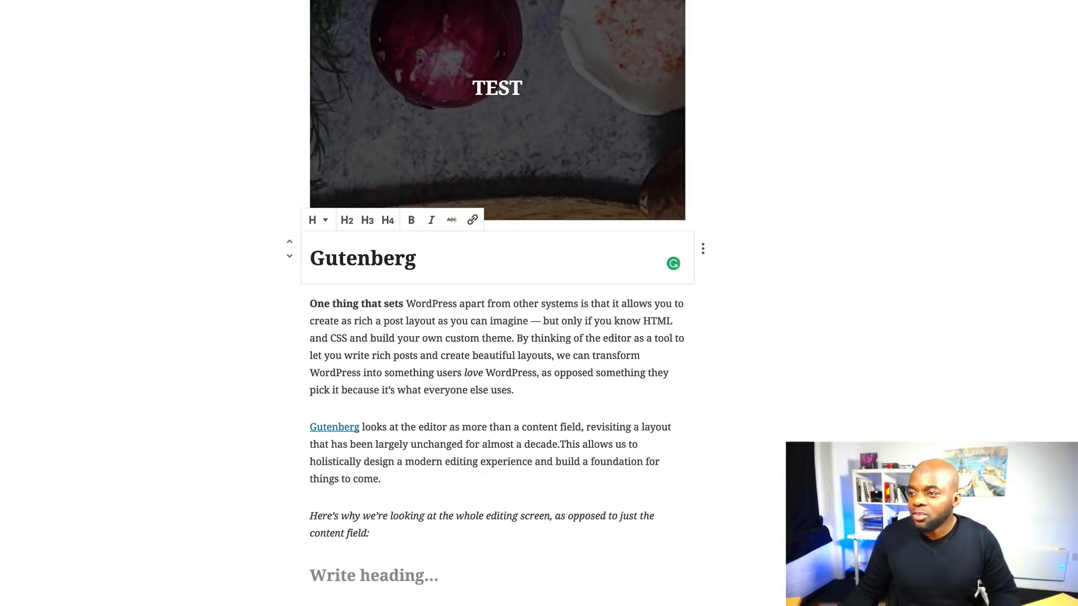
pyautogui.click(109, 156)
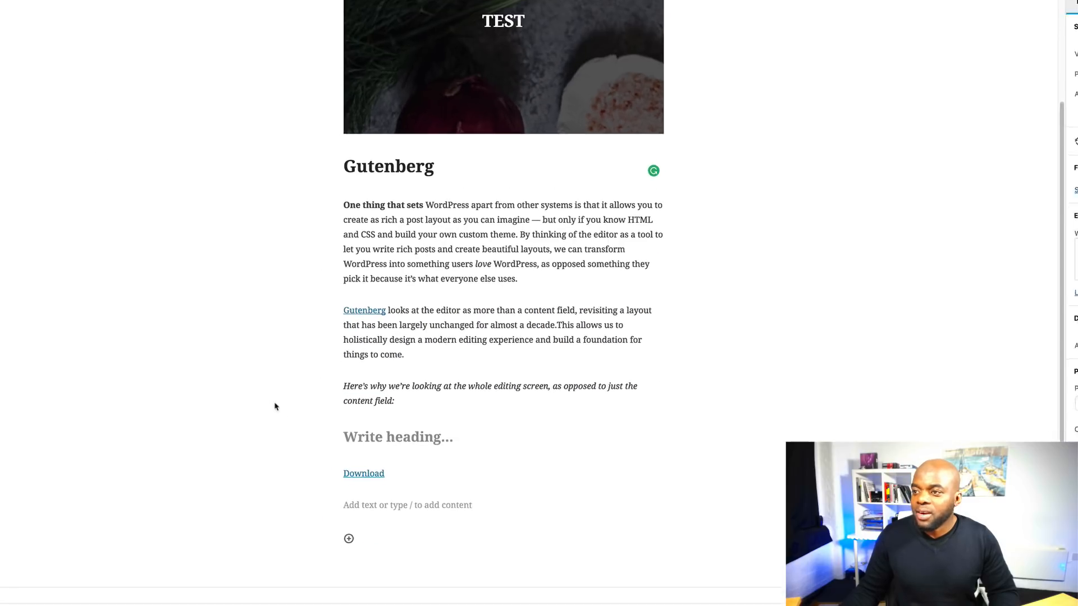
# Step: Set the page title to "Download Gutenberg"
pyautogui.scroll(3, 275, 407)
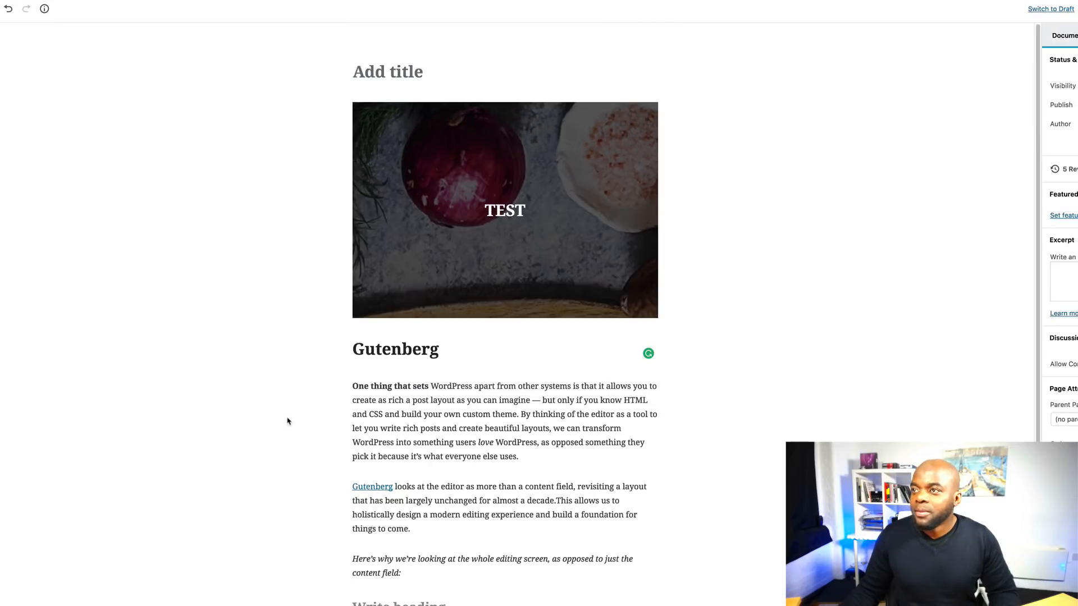
pyautogui.click(381, 72)
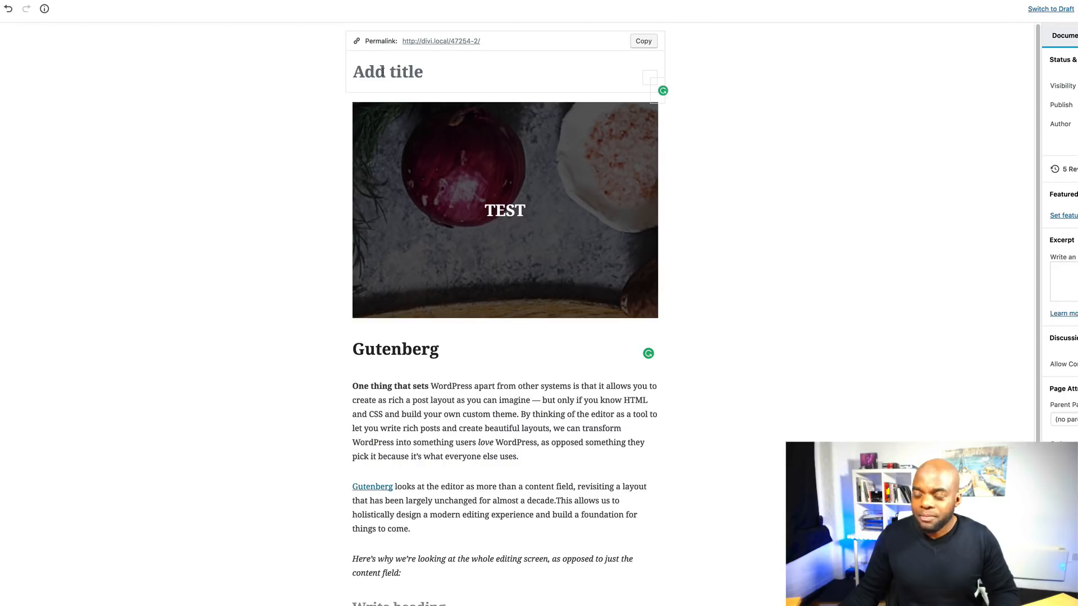
pyautogui.press('super+v')
pyautogui.click(207, 140)
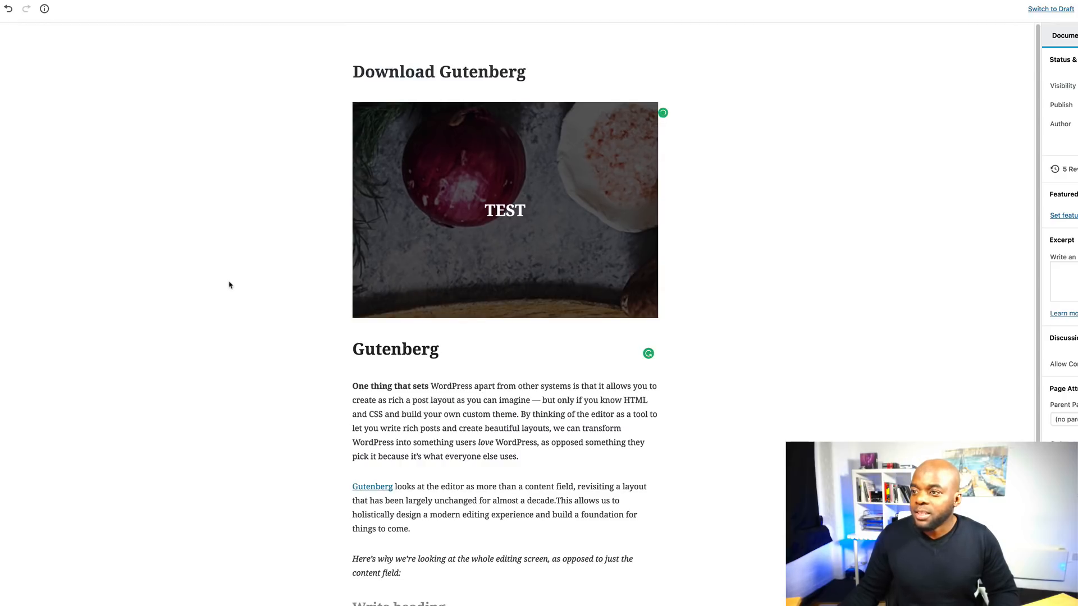
# Step: Remove the empty heading block and the Download link block below the italic paragraph
pyautogui.scroll(-5, 229, 284)
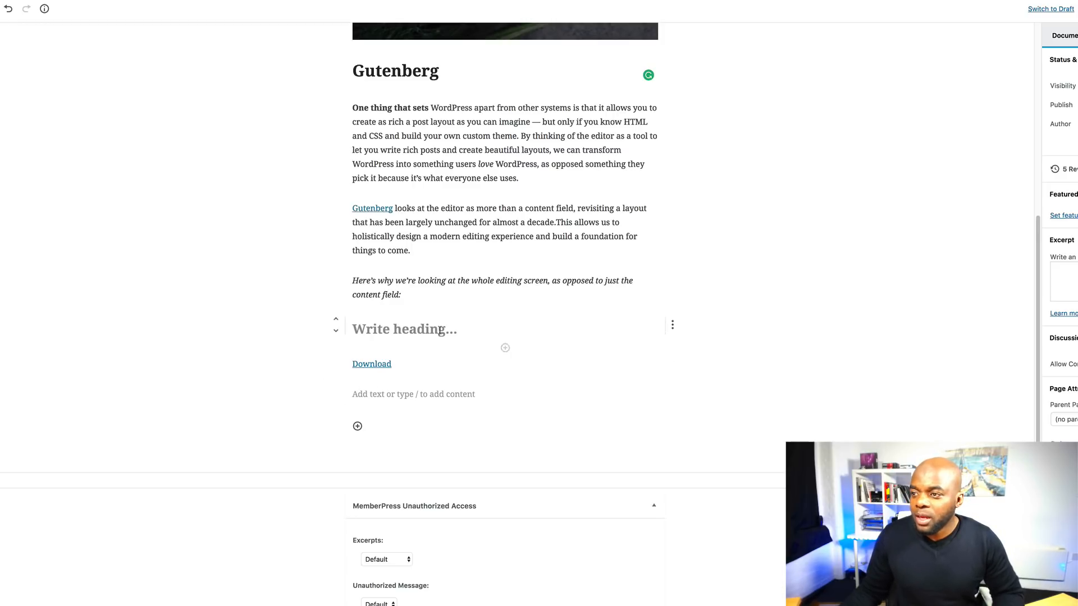
pyautogui.click(398, 335)
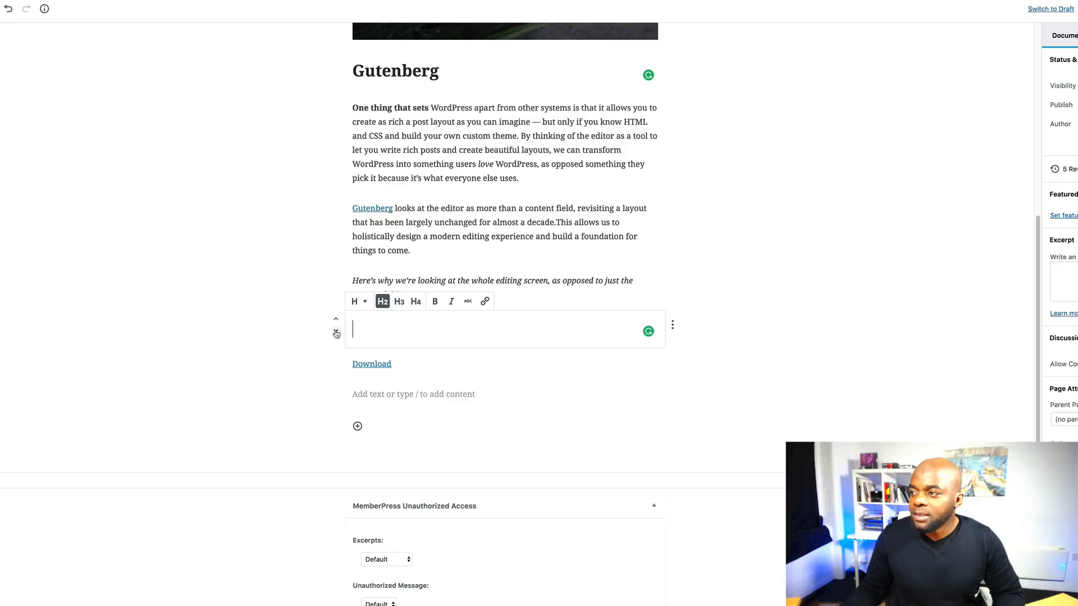
pyautogui.click(284, 335)
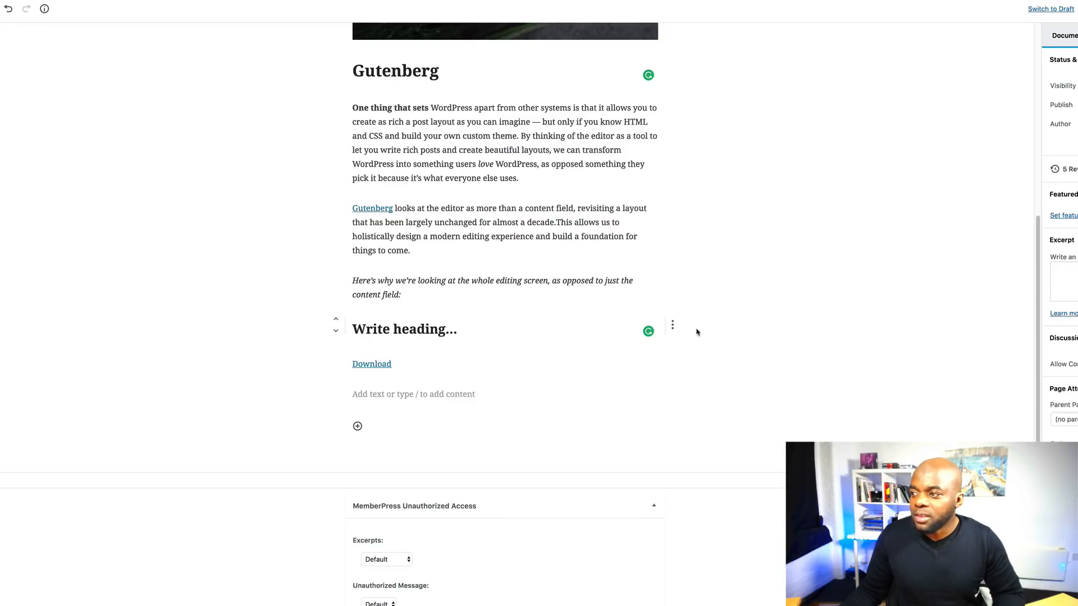
pyautogui.click(673, 327)
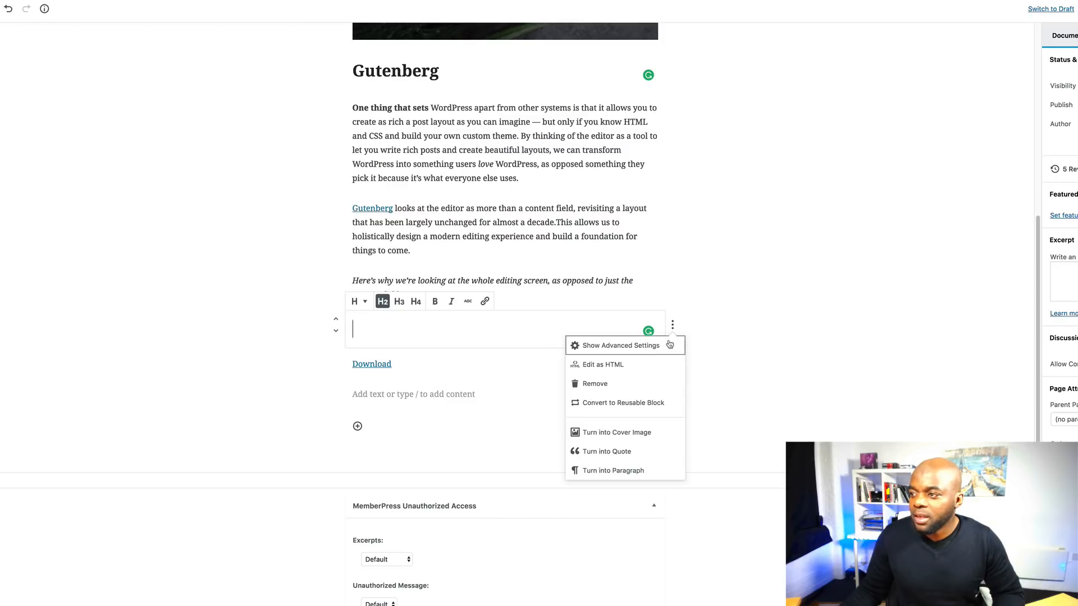
pyautogui.click(604, 383)
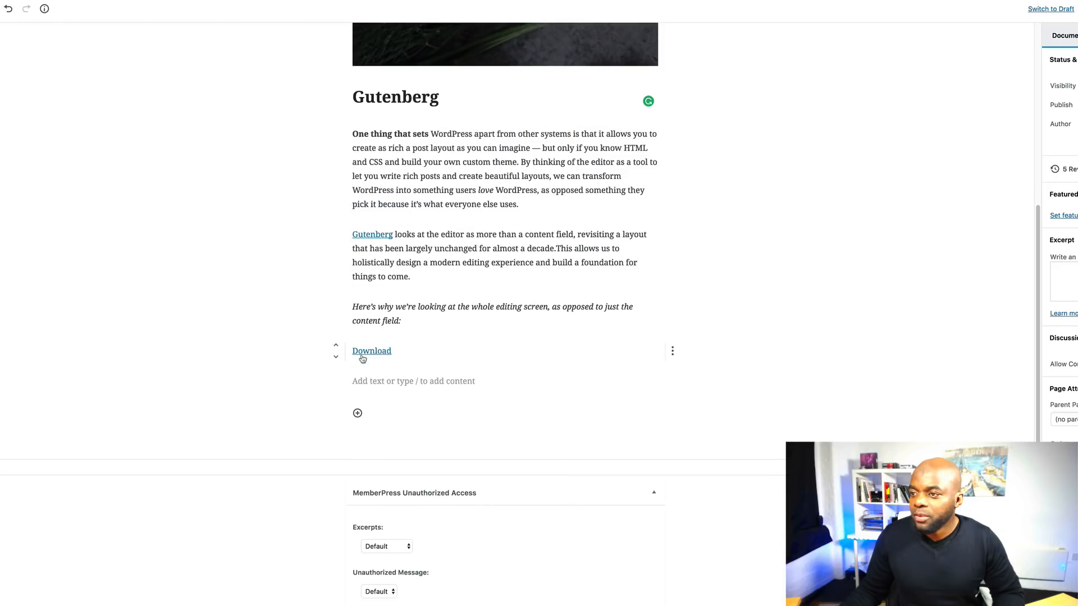
pyautogui.click(673, 352)
pyautogui.click(602, 412)
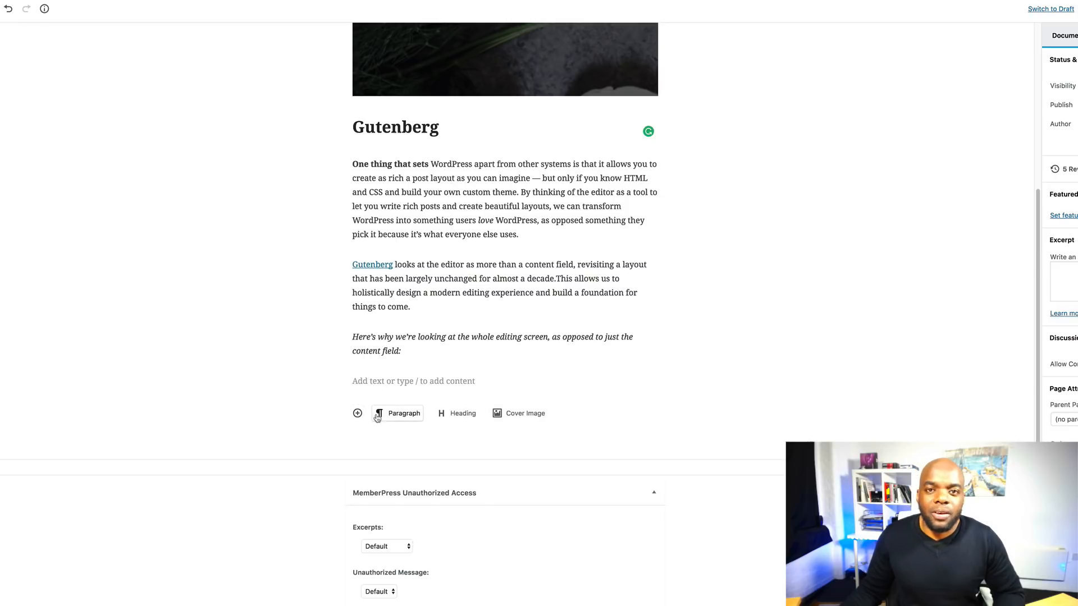
# Step: Add a YouTube embed block at the end of the page content
pyautogui.scroll(4, 309, 391)
pyautogui.scroll(-4, 309, 392)
pyautogui.moveTo(357, 414)
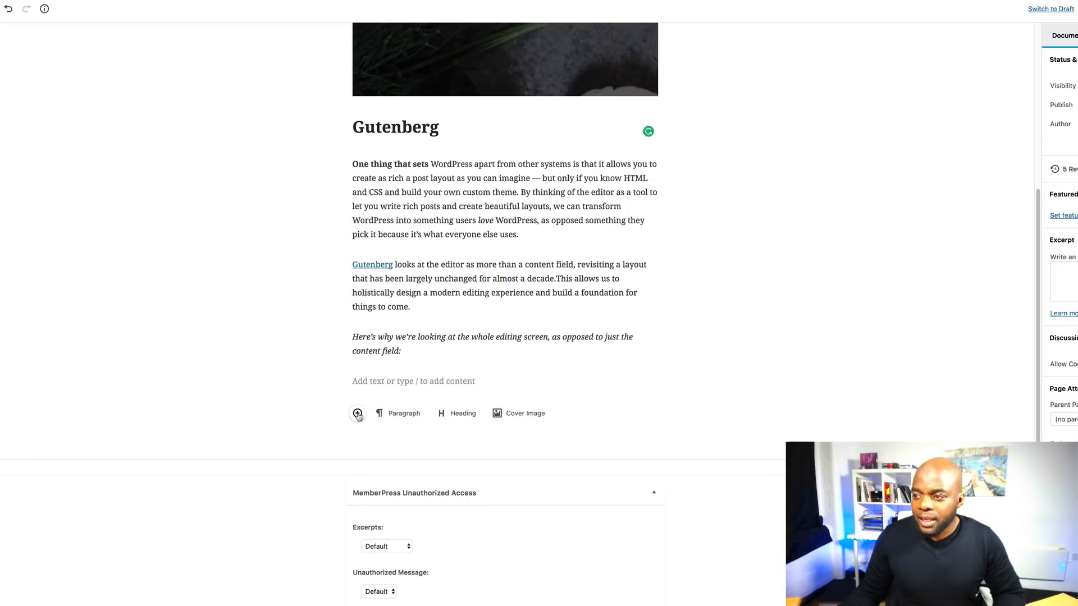
pyautogui.click(357, 415)
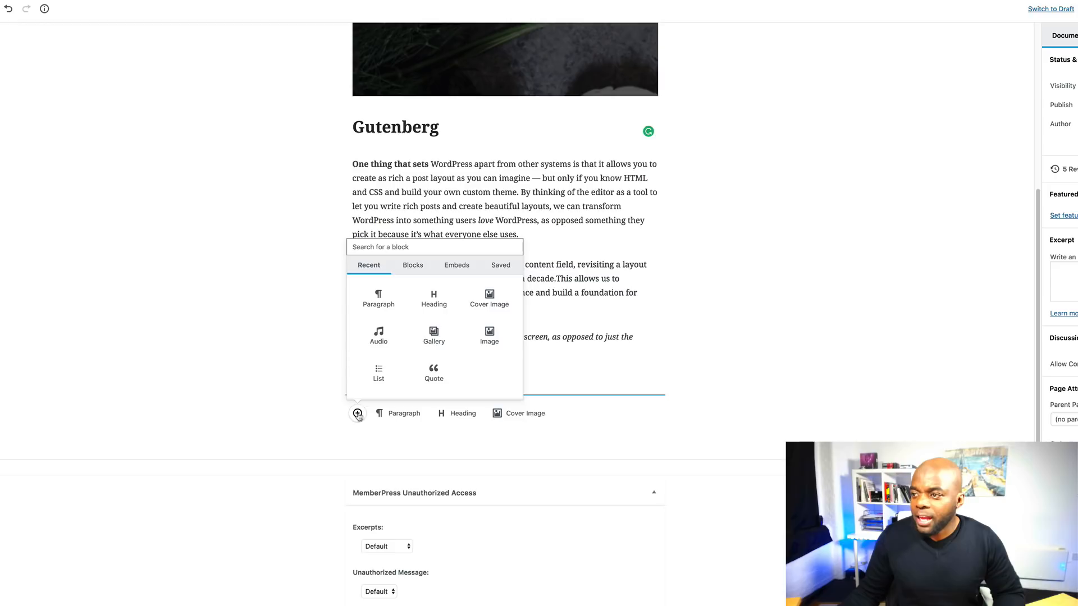
pyautogui.click(454, 267)
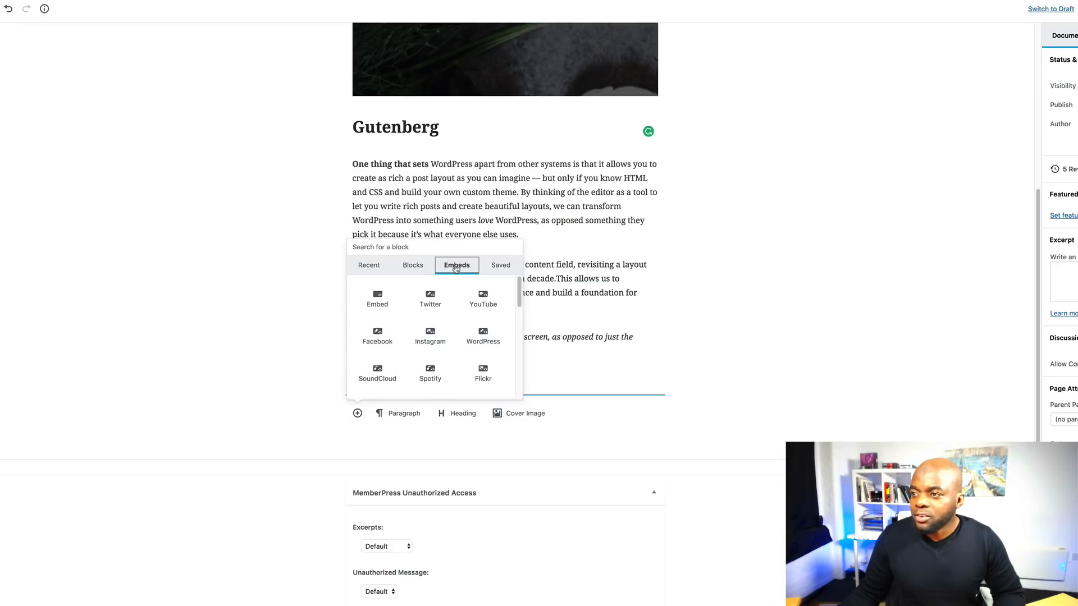
pyautogui.click(485, 299)
pyautogui.click(459, 462)
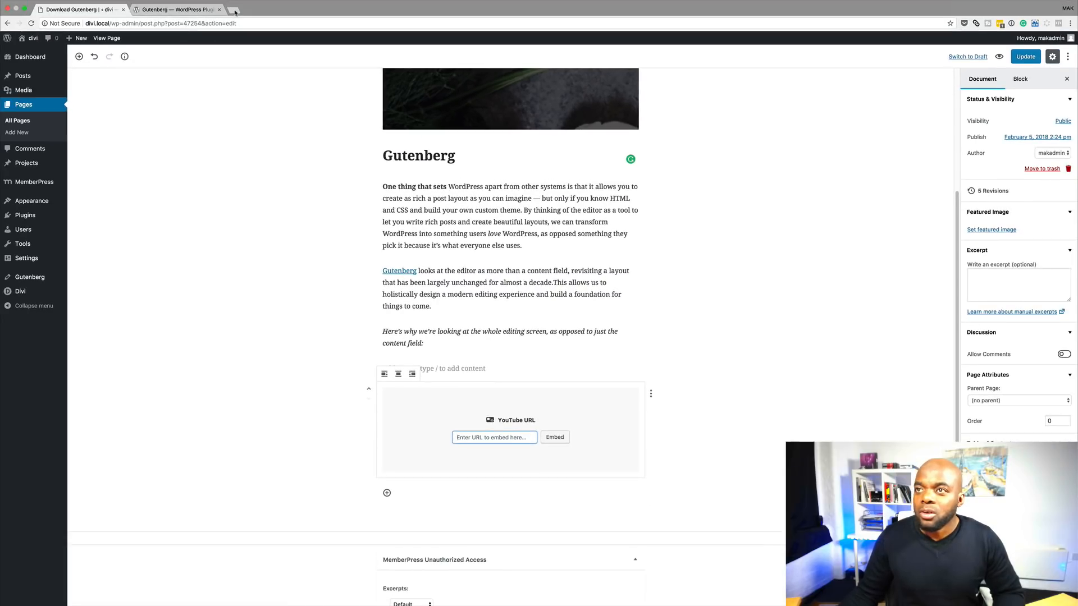
# Step: Open youtube.com in a new browser tab and copy the video URL of "New Divi Theme Tutorial | Divi Premade Layouts" from Creator Studio
pyautogui.click(233, 10)
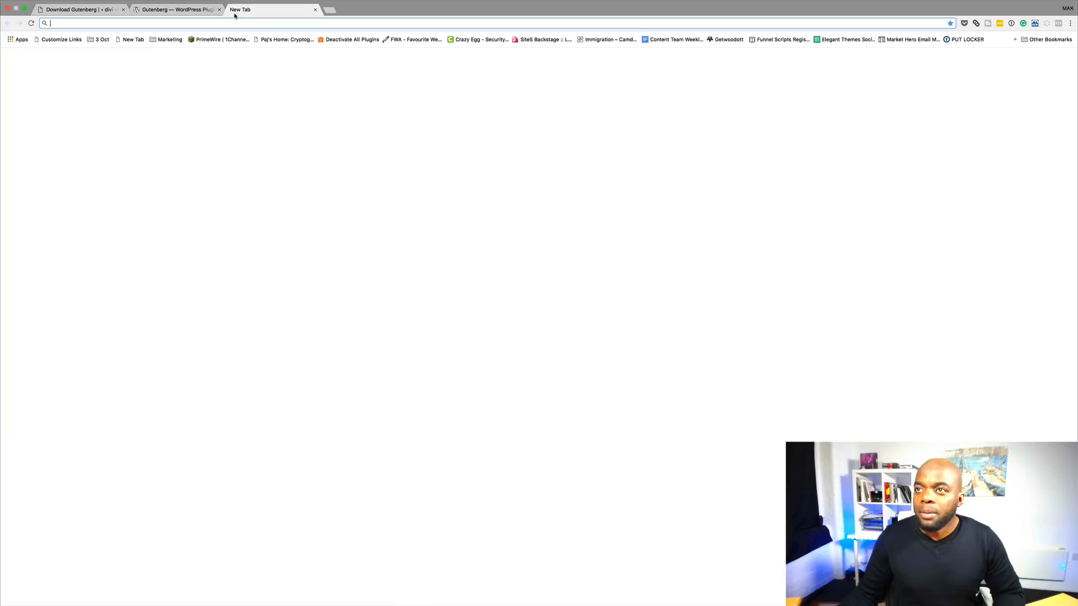
pyautogui.write('youtube.com')
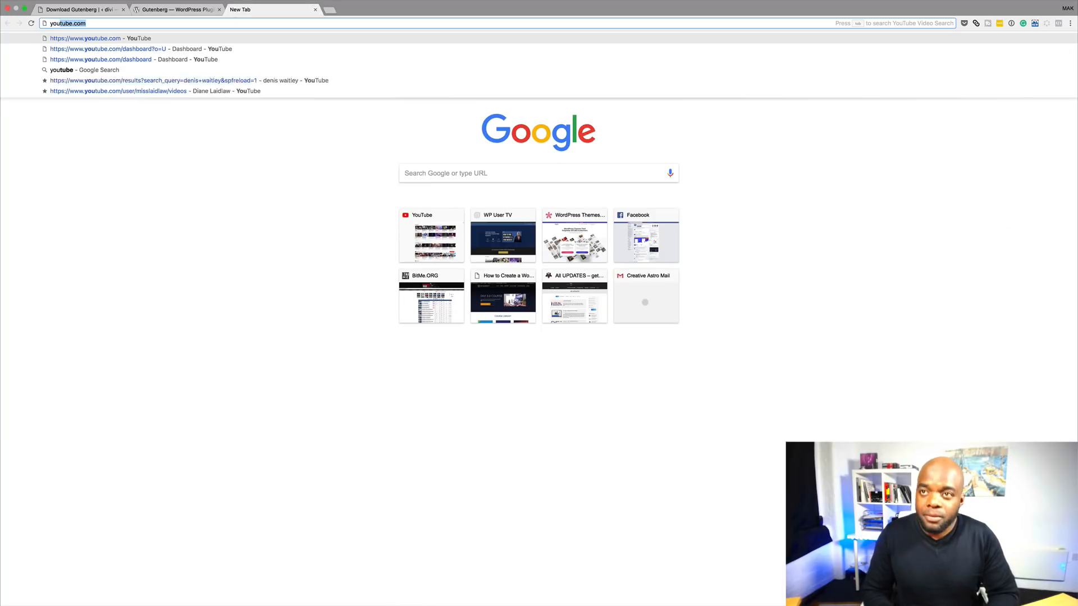
pyautogui.press('Return')
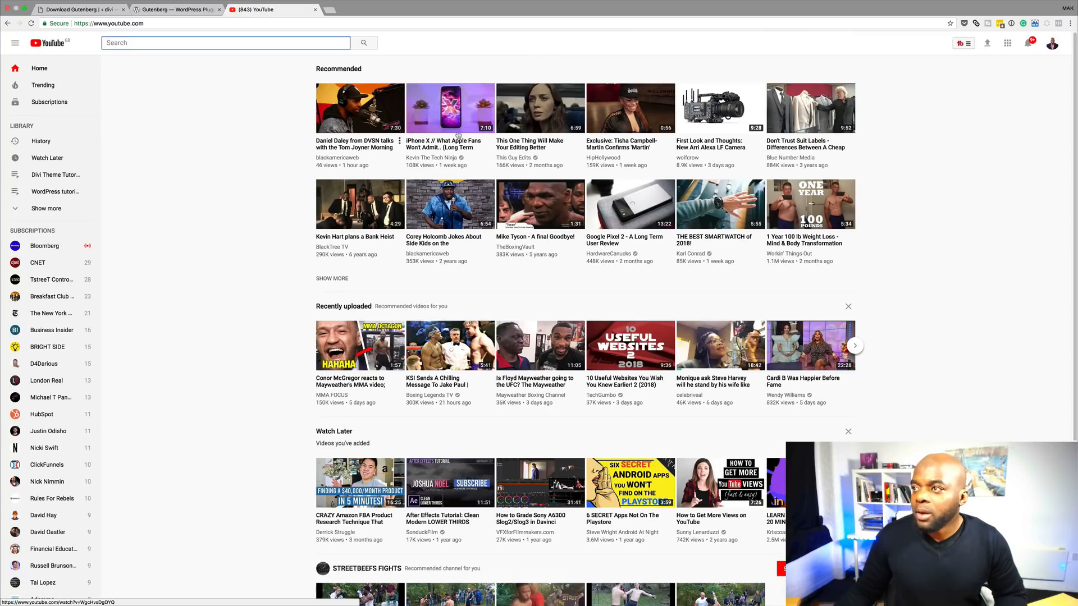
pyautogui.click(1051, 44)
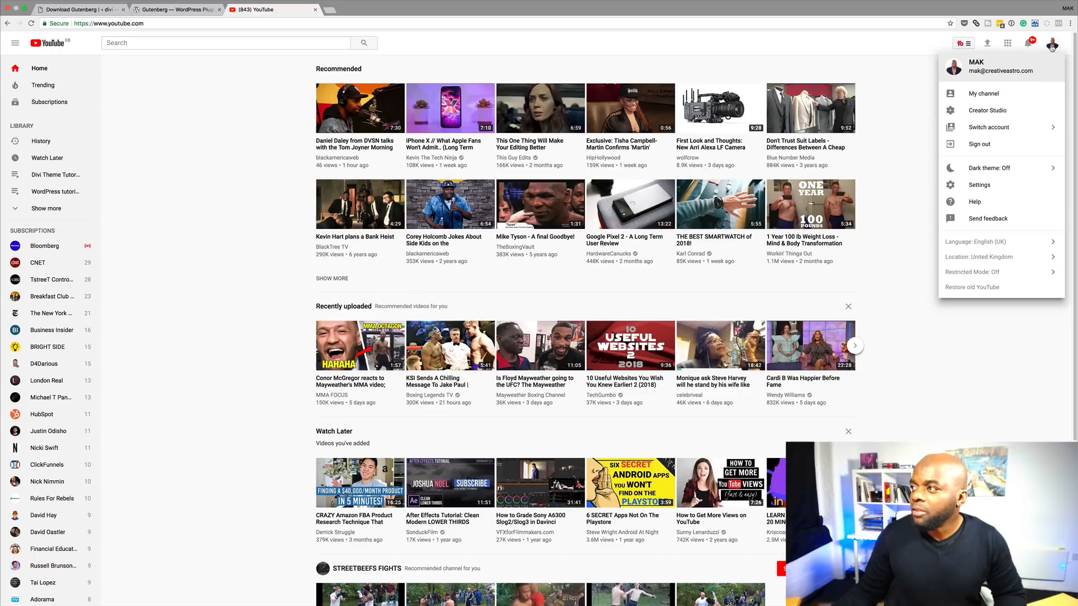
pyautogui.click(989, 111)
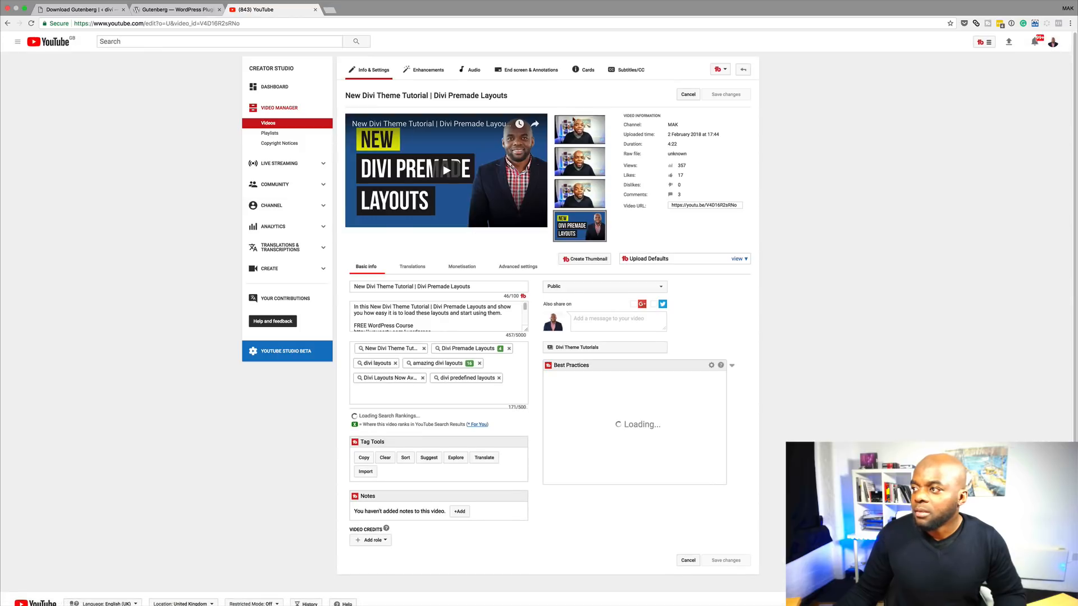
pyautogui.click(738, 204)
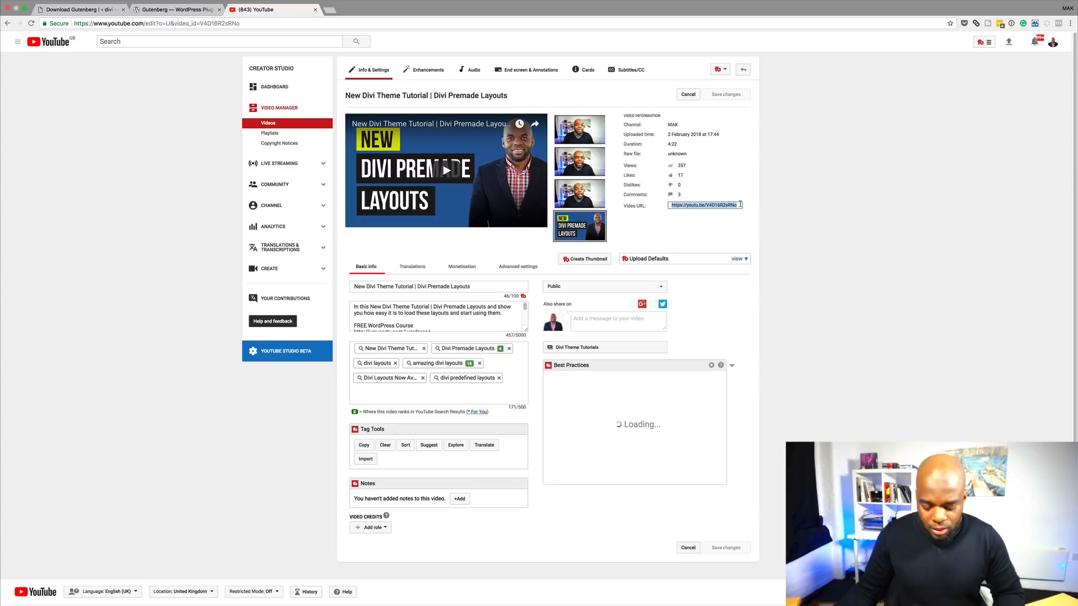
# Step: Return to the page editor and embed the copied video URL in the YouTube block
pyautogui.click(93, 10)
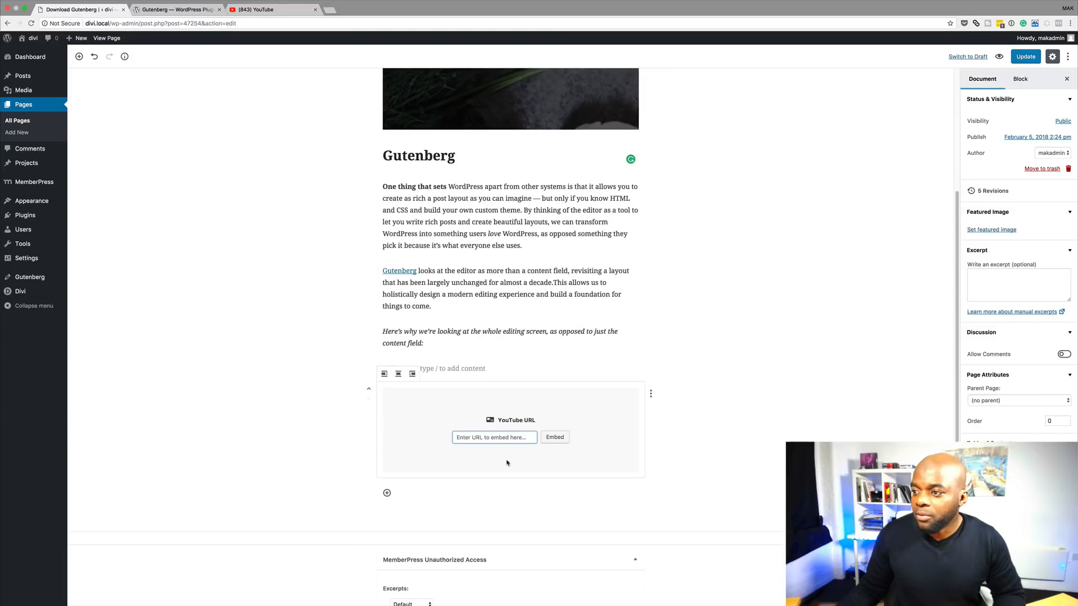
pyautogui.press('super+v')
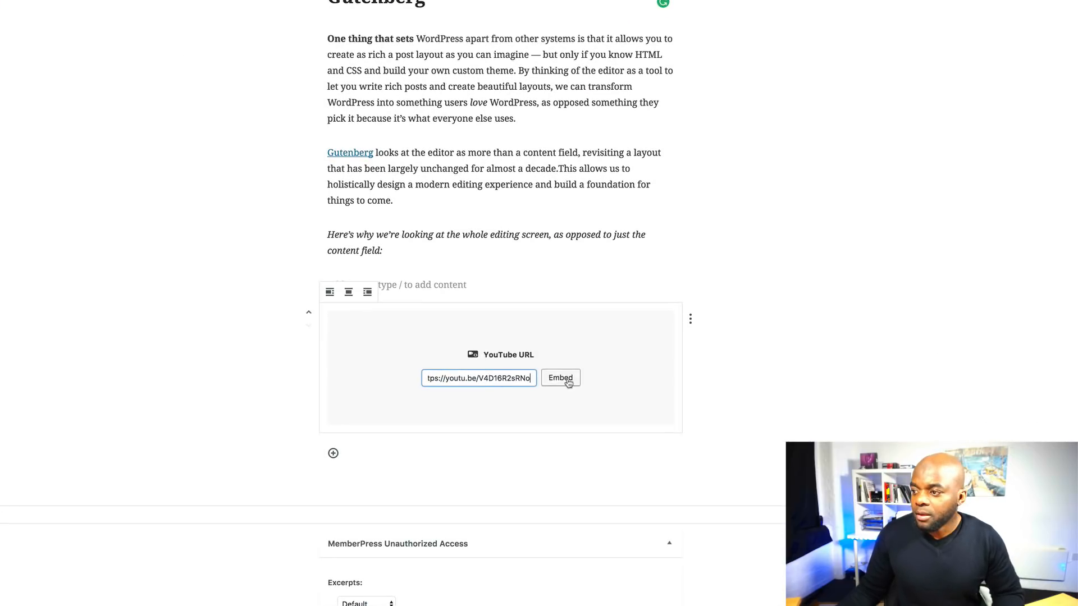
pyautogui.click(558, 408)
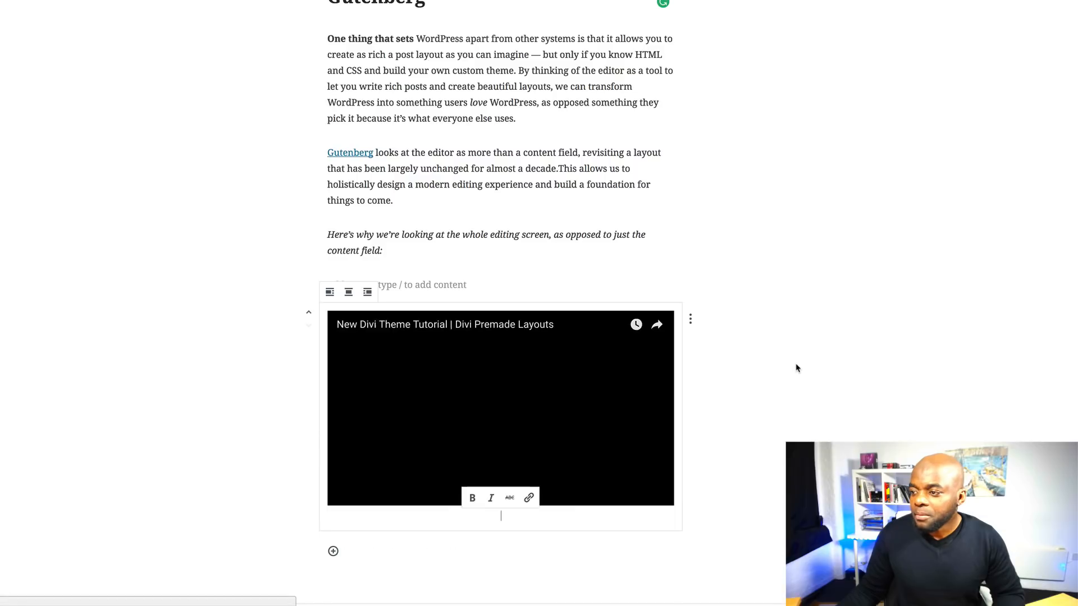
# Step: Move the YouTube video block up until it sits between the first and second paragraphs
pyautogui.scroll(-2, 796, 368)
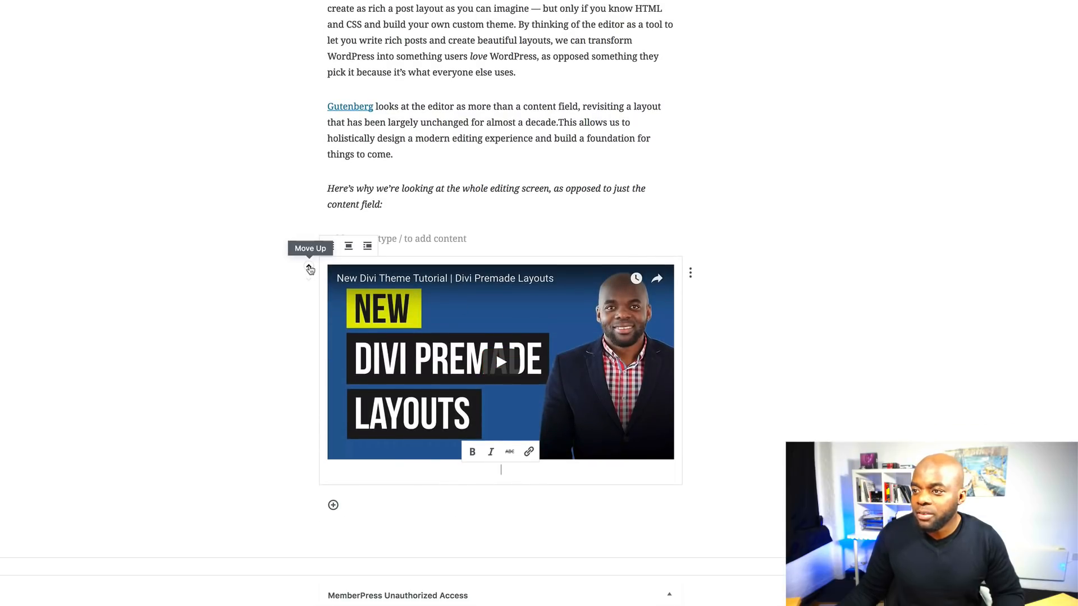
pyautogui.click(309, 268)
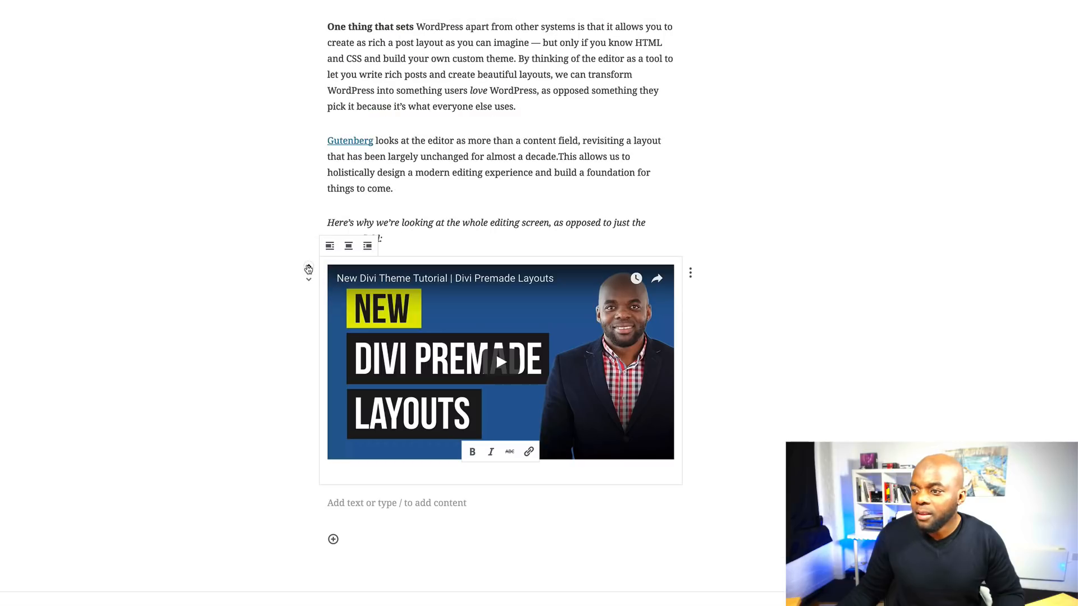
pyautogui.click(309, 269)
pyautogui.click(309, 269)
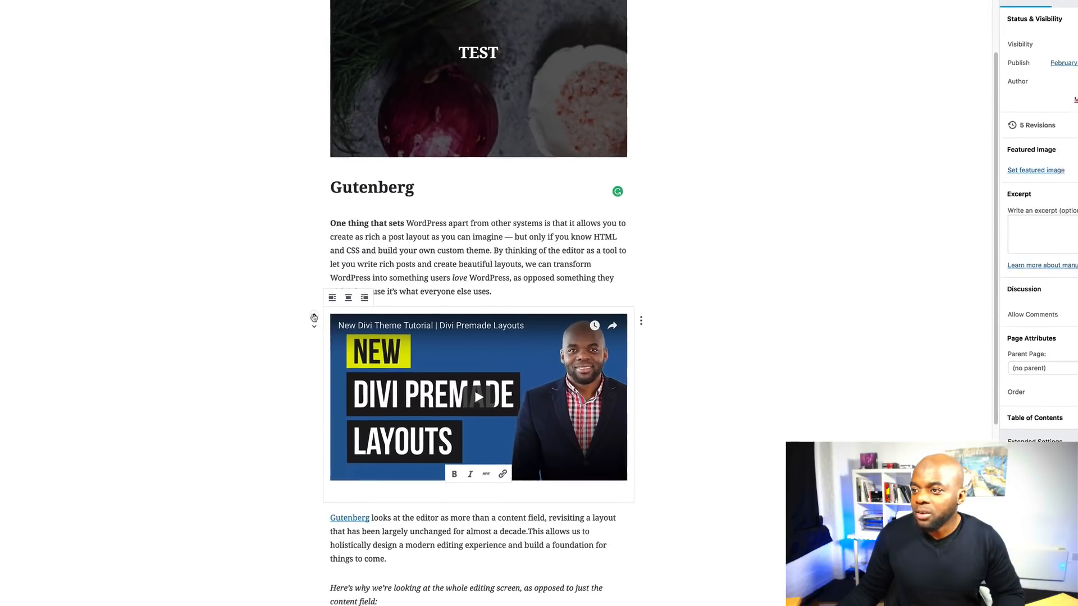
# Step: Browse the available block types and add a Text Columns block at the end of the page content
pyautogui.scroll(-3, 465, 393)
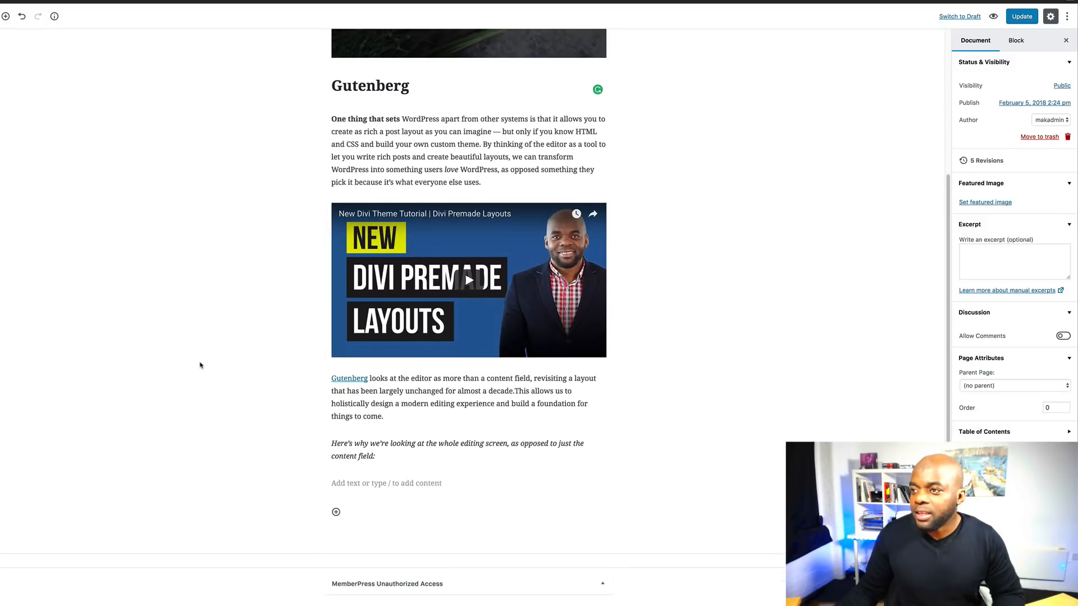
pyautogui.scroll(-3, 202, 368)
pyautogui.moveTo(335, 381)
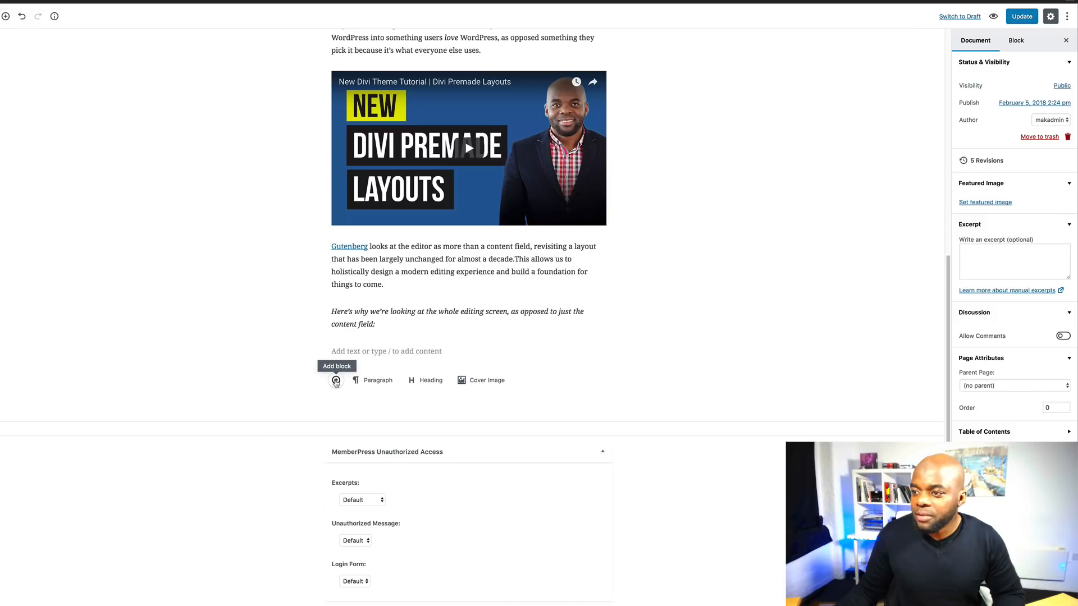
pyautogui.click(335, 380)
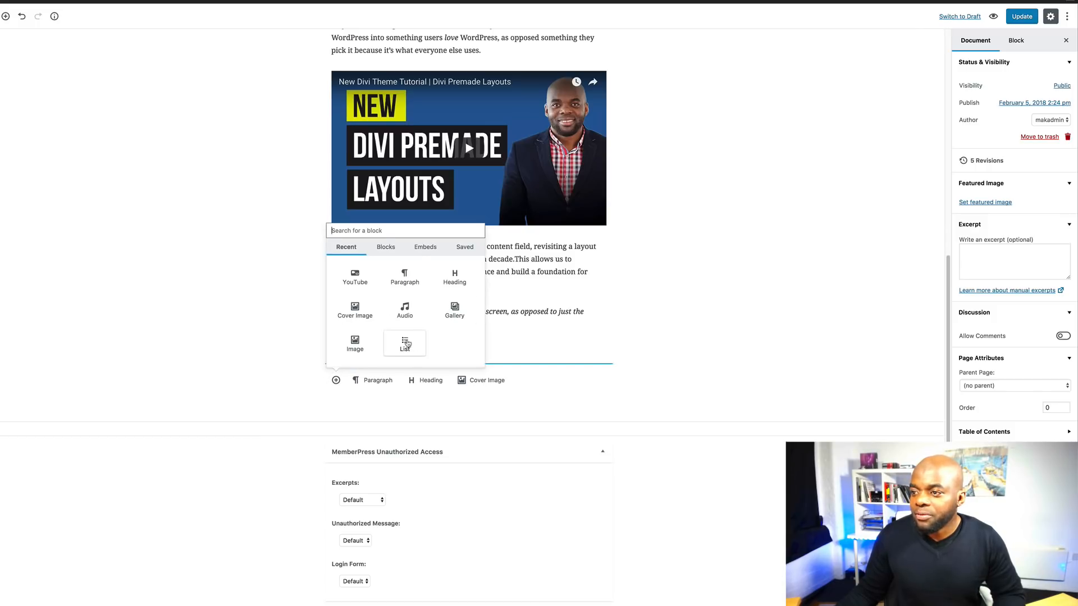
pyautogui.click(383, 249)
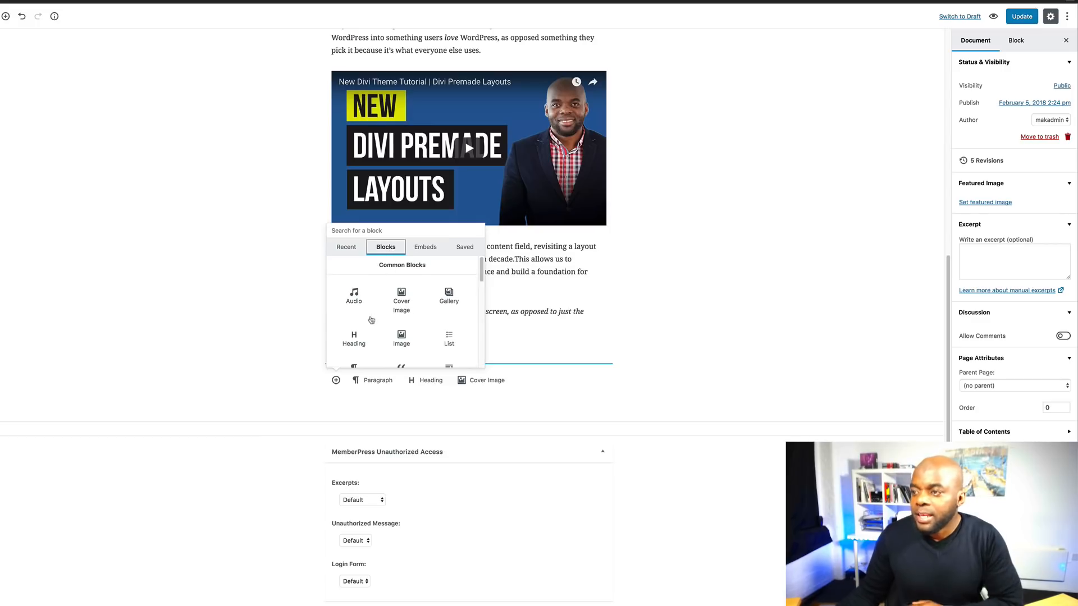
pyautogui.scroll(-1, 377, 326)
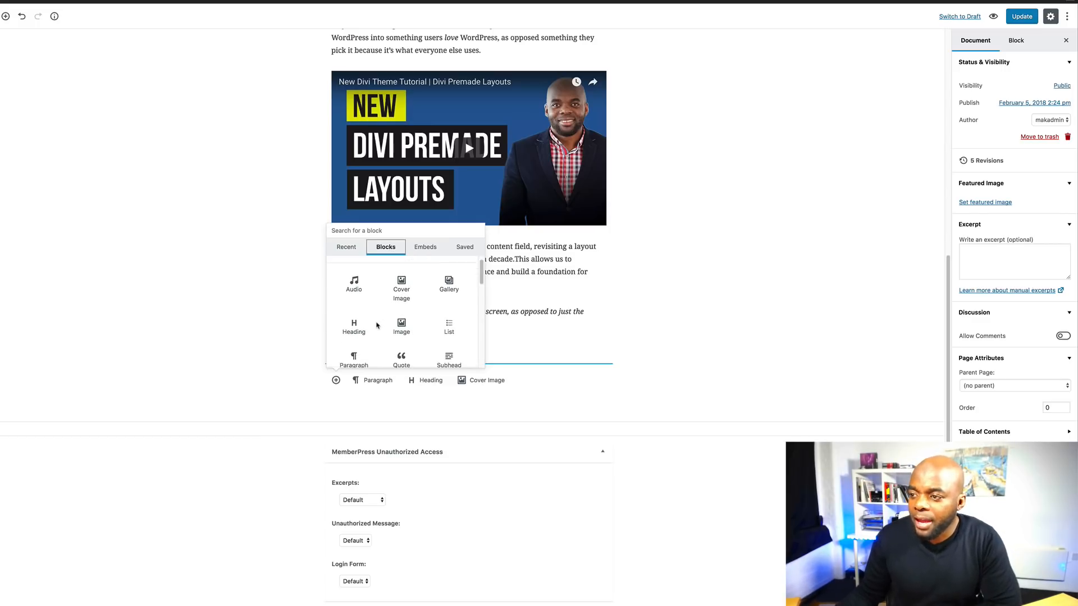
pyautogui.scroll(-3, 377, 326)
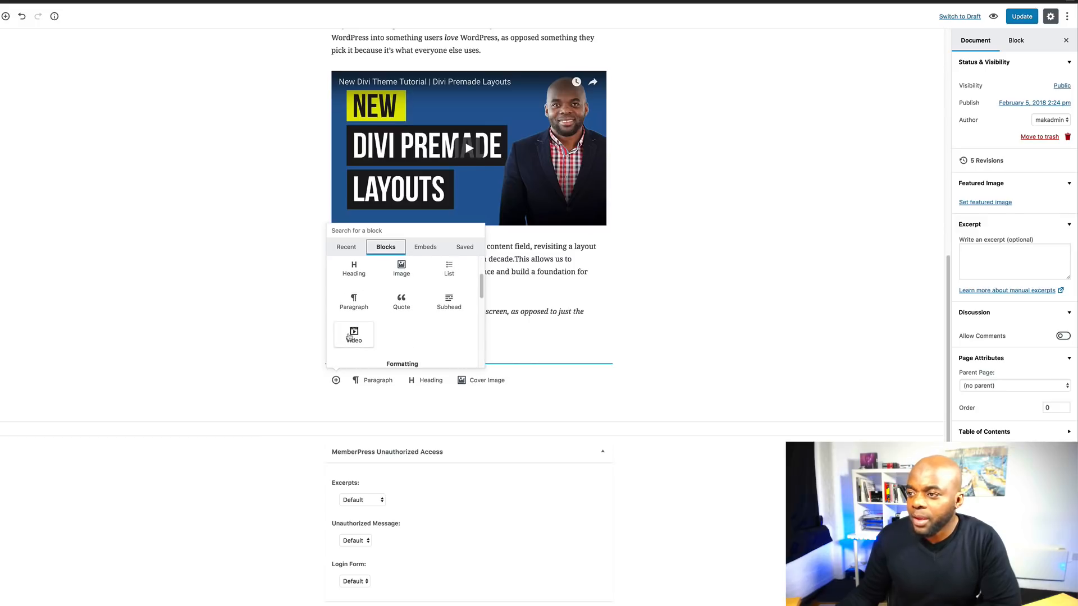
pyautogui.scroll(-1, 382, 336)
pyautogui.scroll(-1, 434, 337)
pyautogui.scroll(-3, 435, 337)
pyautogui.scroll(-1, 410, 333)
pyautogui.scroll(1, 411, 334)
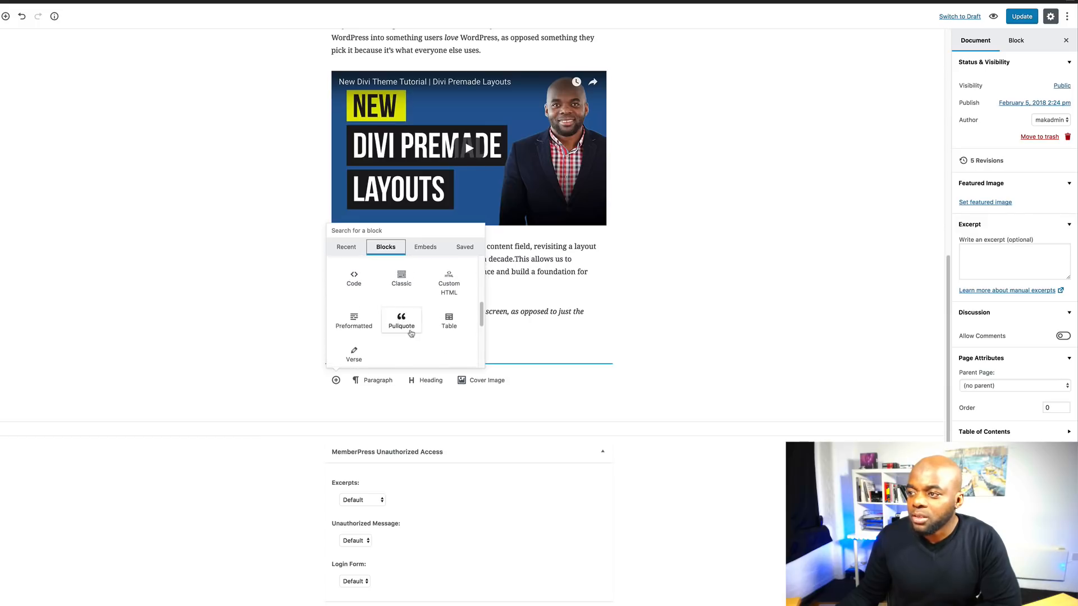
pyautogui.scroll(1, 413, 303)
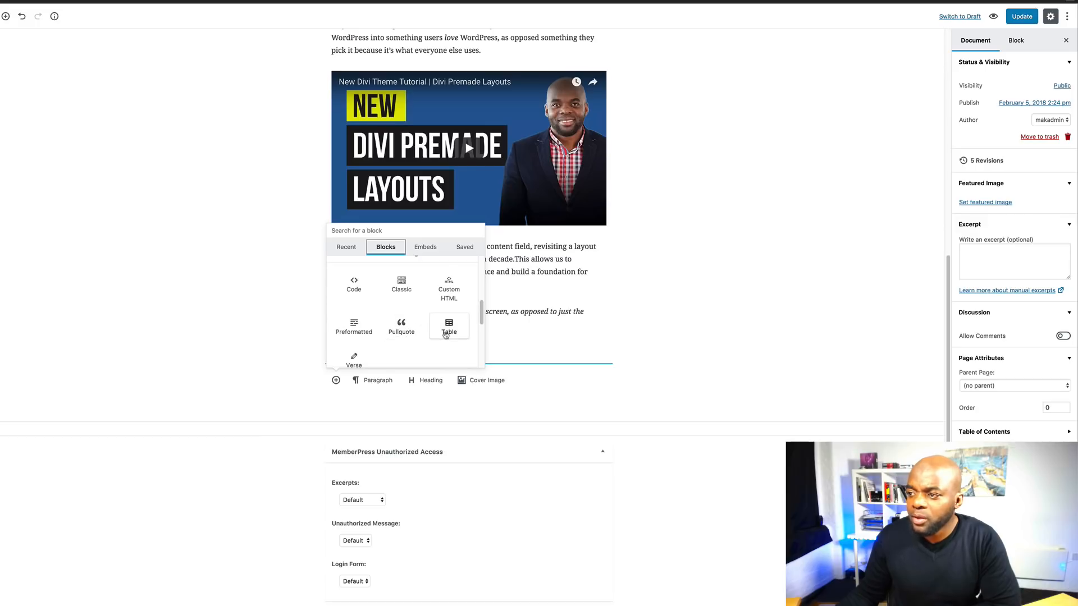
pyautogui.scroll(-5, 396, 335)
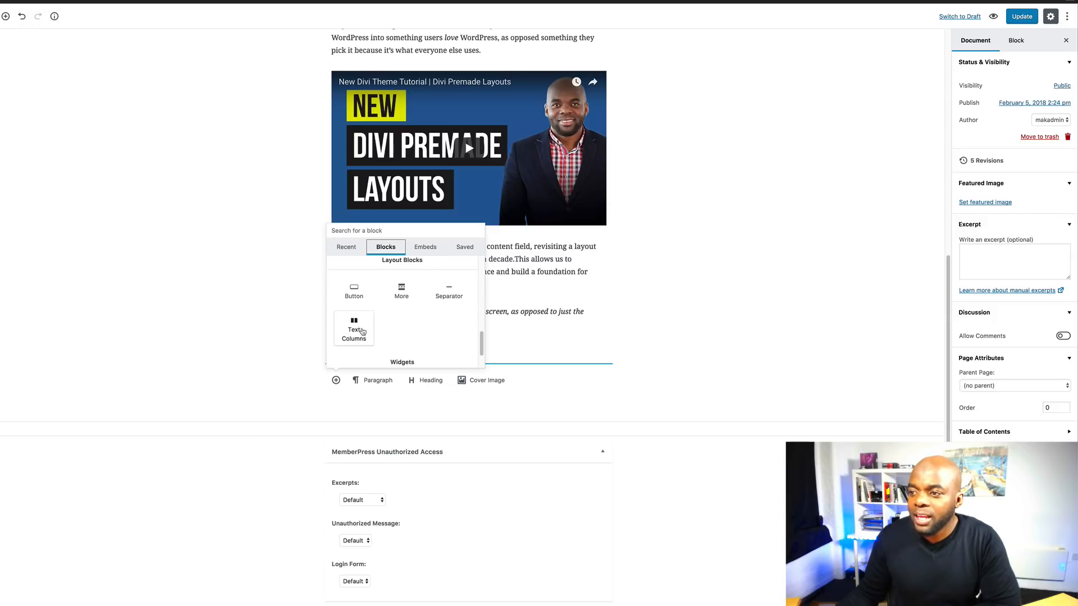
pyautogui.click(355, 324)
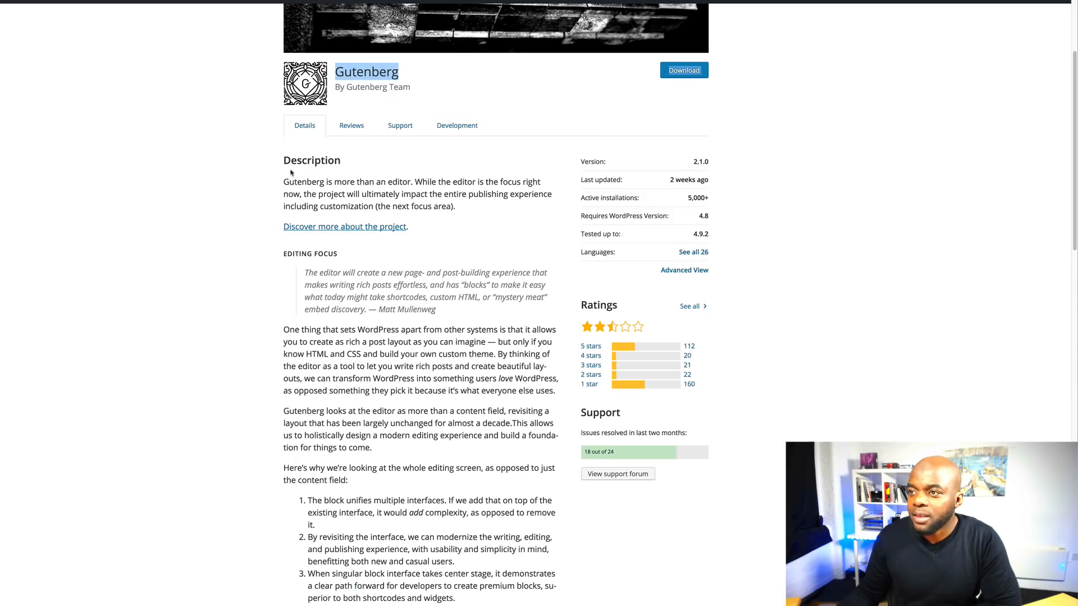
# Step: Copy the first Description paragraph from the Gutenberg plugin page and paste it into both columns of the Text Columns block
pyautogui.tripleClick(294, 181)
pyautogui.press('super+c')
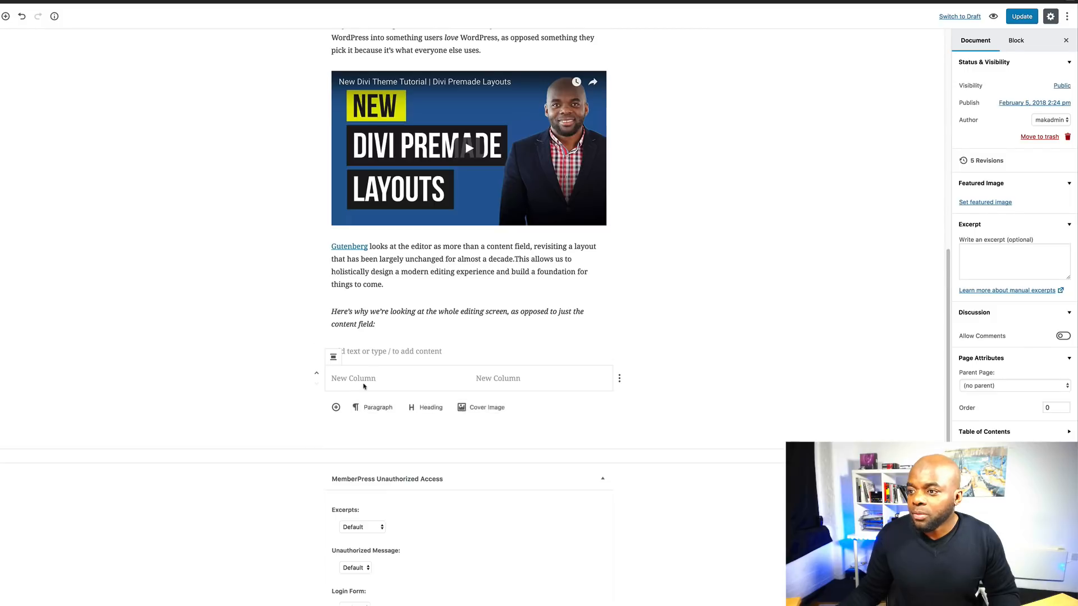
pyautogui.click(364, 385)
pyautogui.press('super+v')
pyautogui.click(483, 382)
pyautogui.press('super+v')
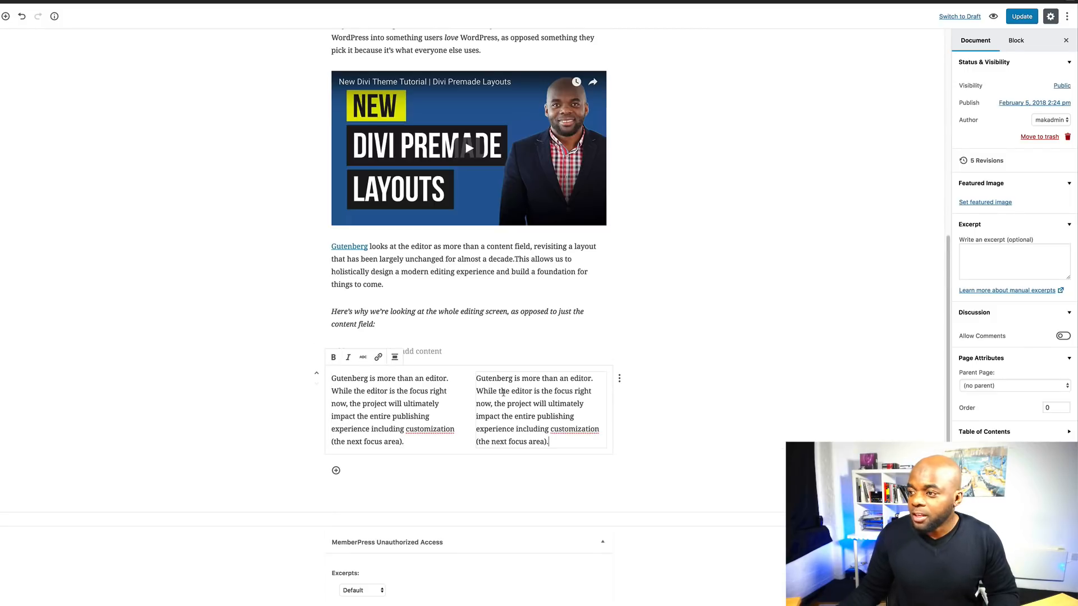
pyautogui.click(689, 407)
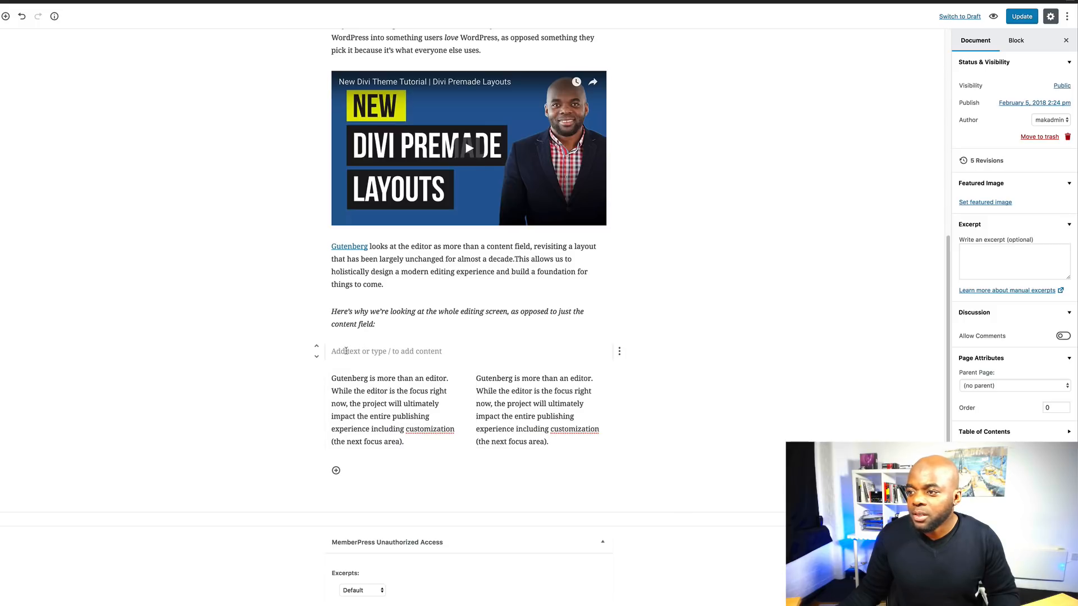
# Step: Browse the available block types, add a Button block below the text columns and label it "Download Now!"
pyautogui.click(335, 471)
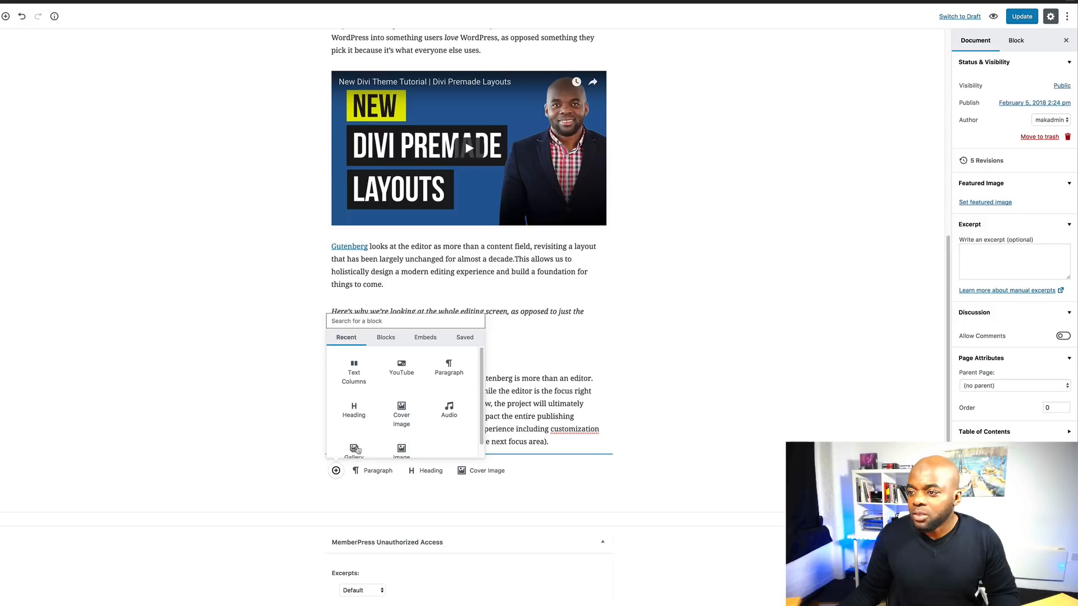
pyautogui.scroll(-1, 429, 405)
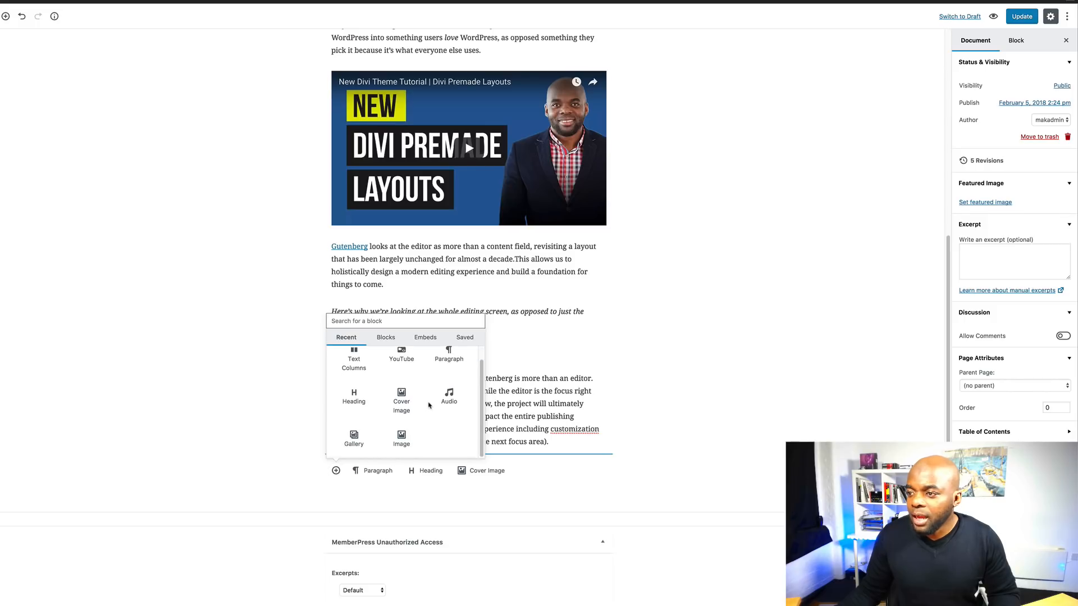
pyautogui.scroll(1, 429, 405)
pyautogui.click(428, 339)
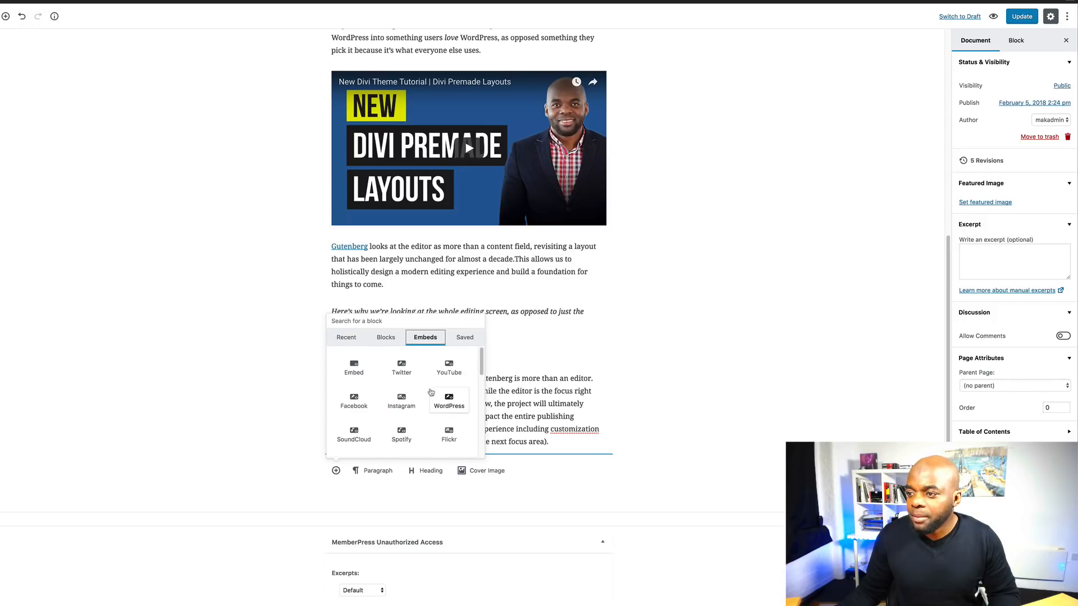
pyautogui.click(386, 344)
pyautogui.scroll(-5, 426, 411)
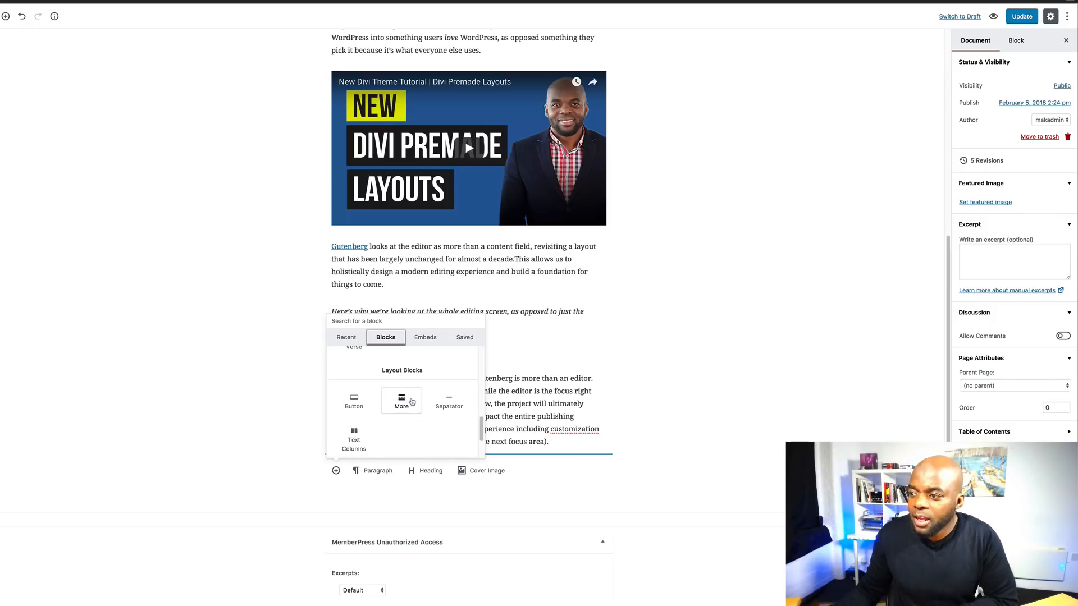
pyautogui.click(354, 400)
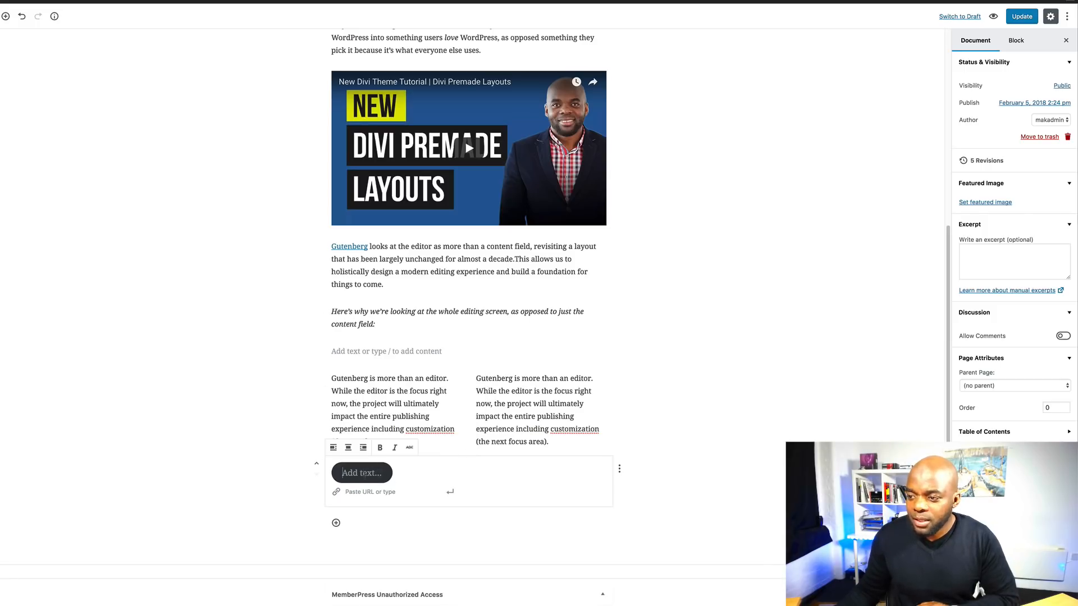
pyautogui.write('Do')
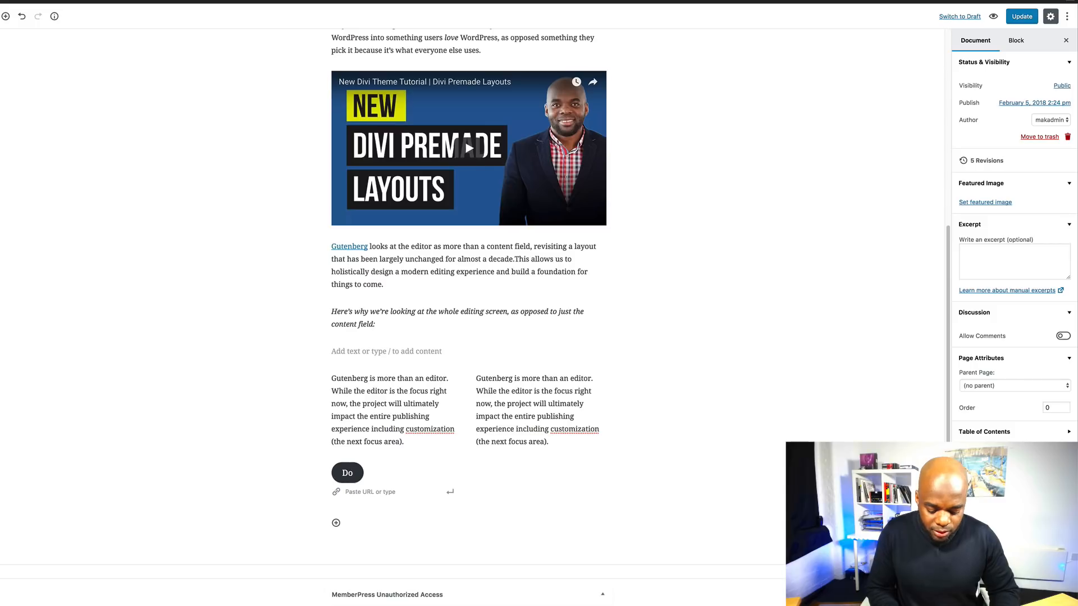
pyautogui.write('wnload Now!')
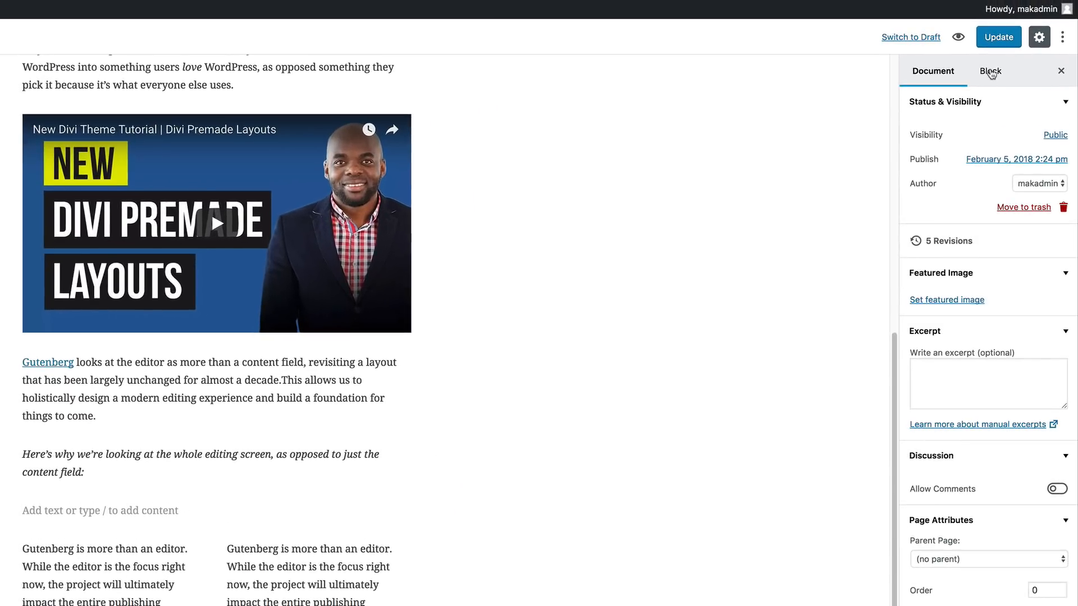
# Step: Try custom blue-violet shades for the Download Now! button's background, and settle on the preset orange
pyautogui.click(1021, 44)
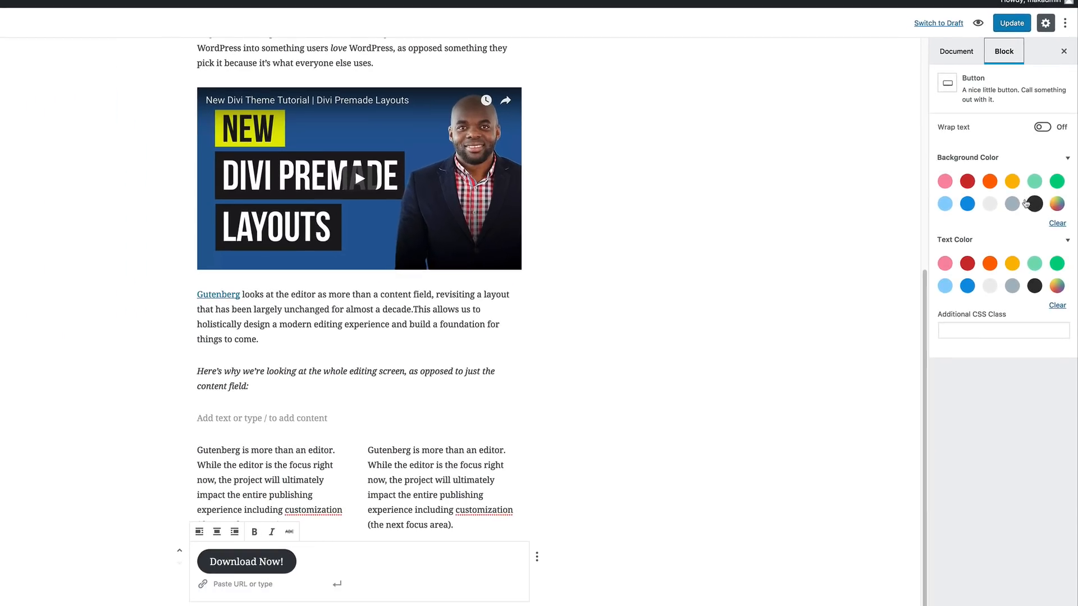
pyautogui.click(1057, 205)
pyautogui.moveTo(1000, 234); pyautogui.dragTo(1016, 232)
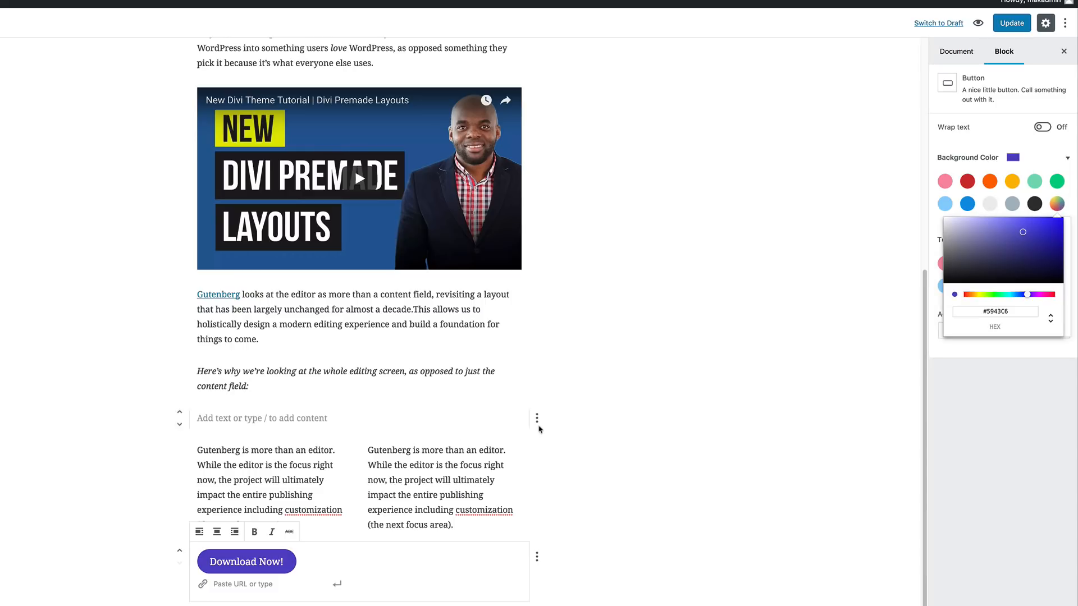
pyautogui.moveTo(1051, 244); pyautogui.dragTo(1000, 258)
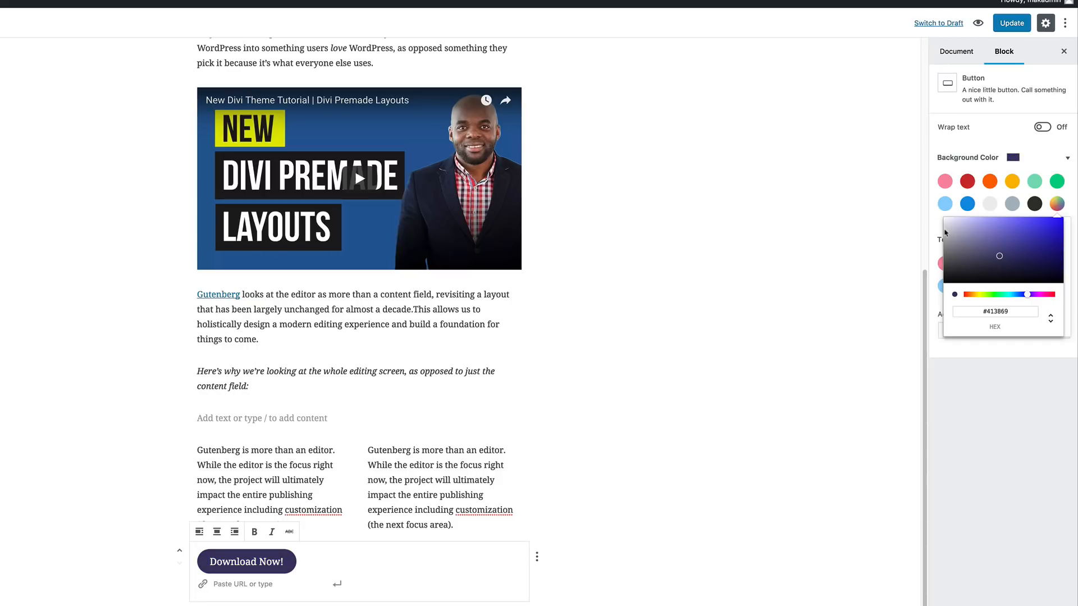
pyautogui.click(936, 198)
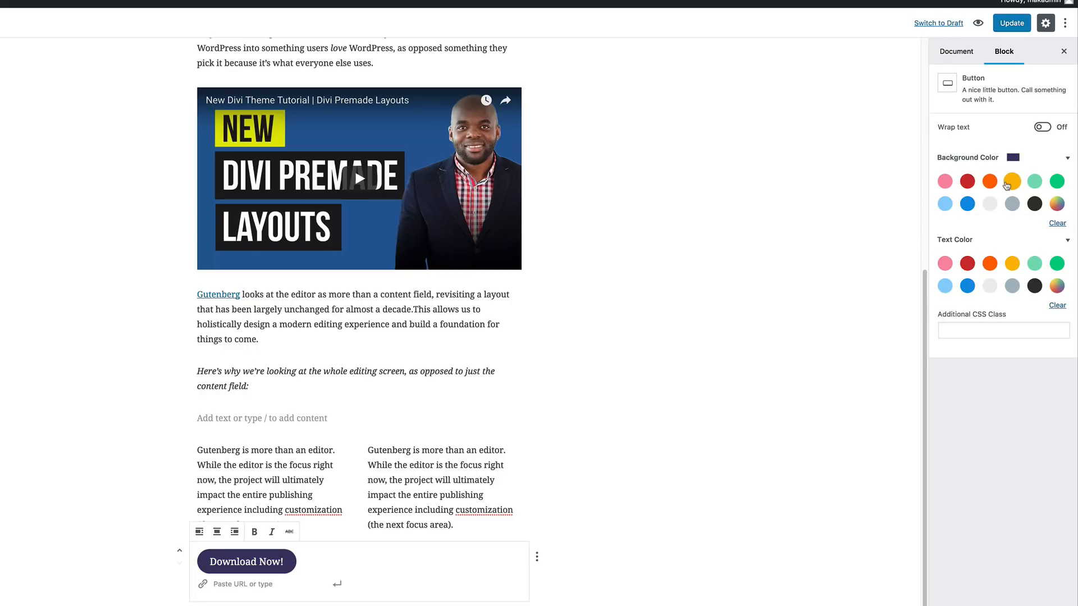
pyautogui.click(990, 181)
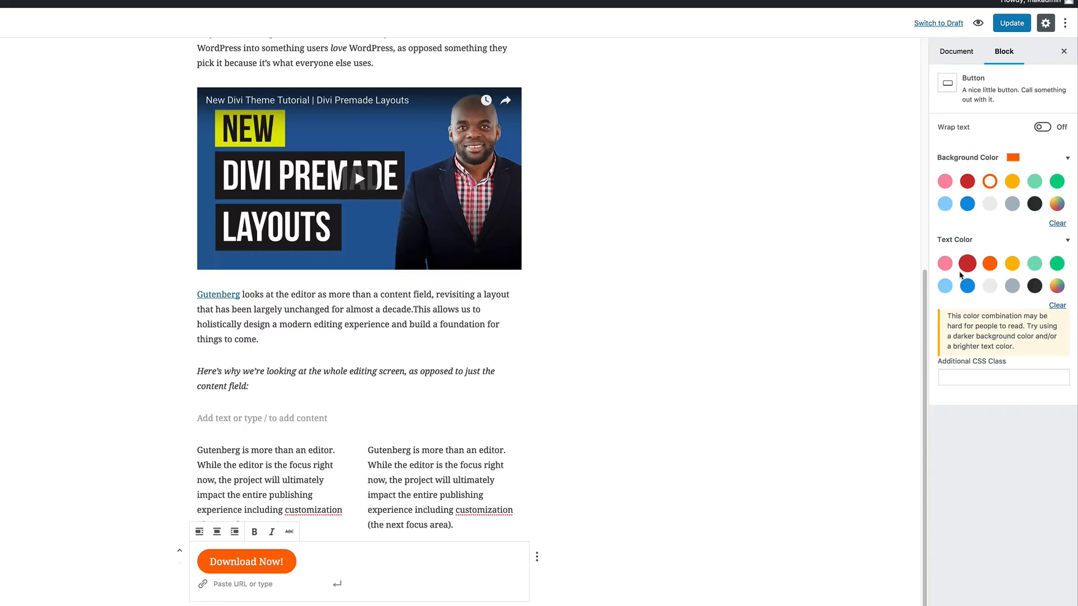
pyautogui.click(621, 558)
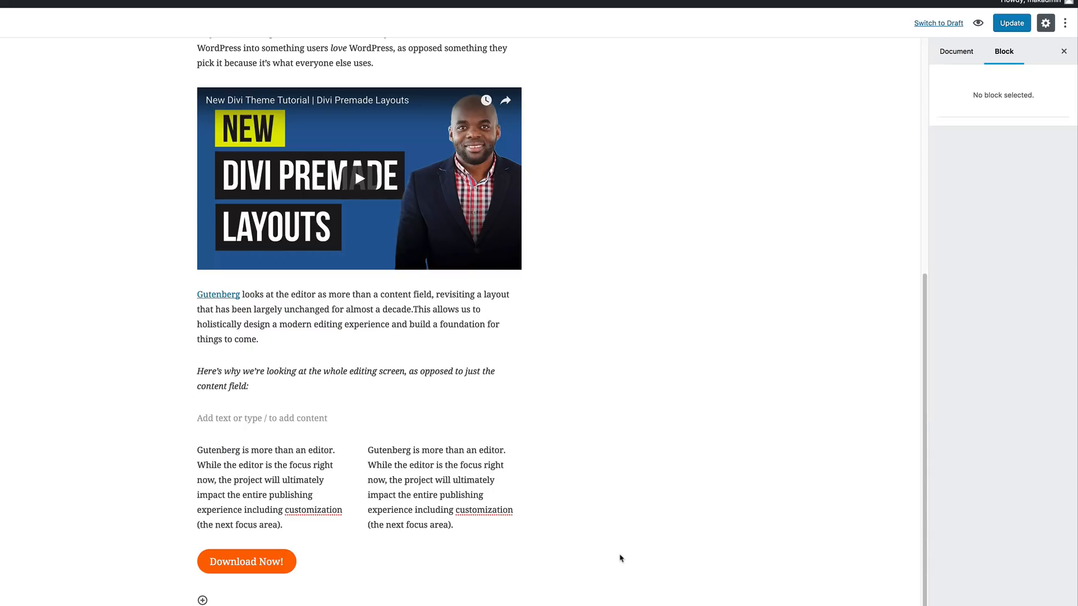
# Step: Paste the copied YouTube video URL as the Download Now! button's link and deselect the block
pyautogui.click(250, 561)
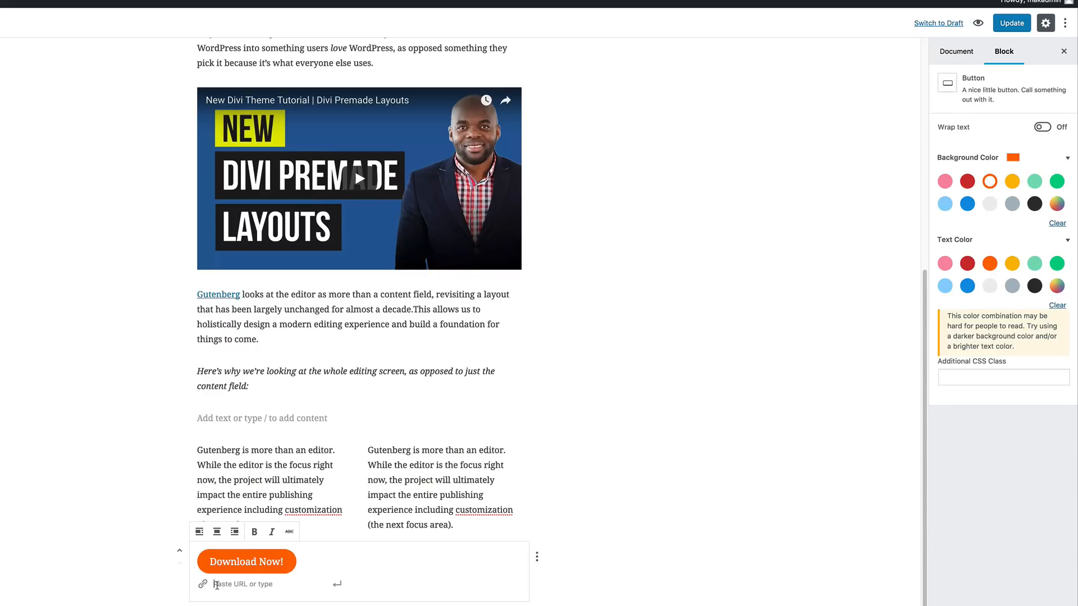
pyautogui.scroll(-3, 230, 586)
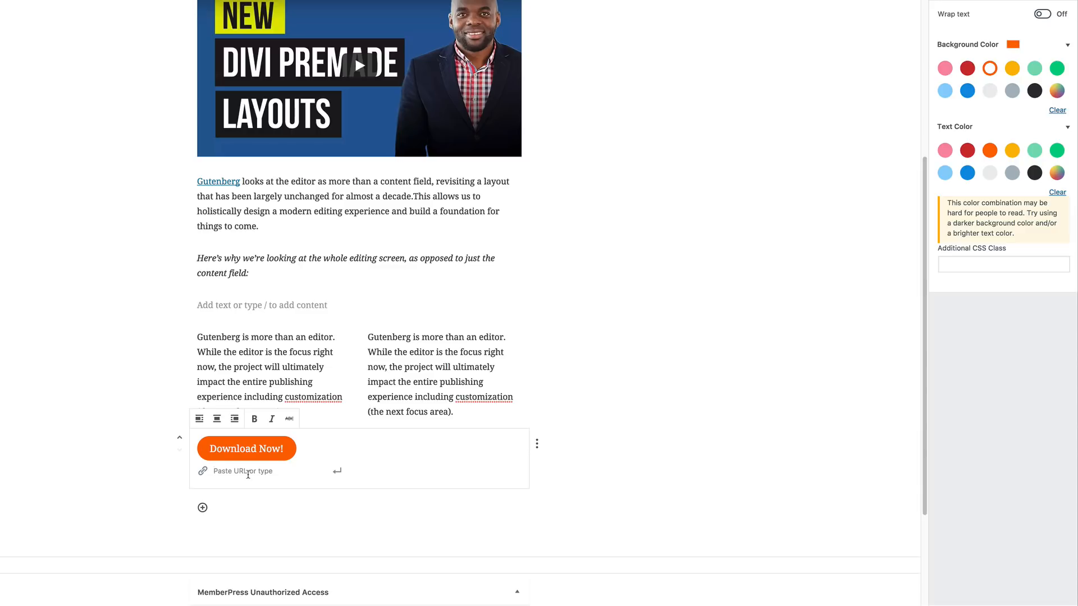
pyautogui.hotkey('ctrl', 'v')
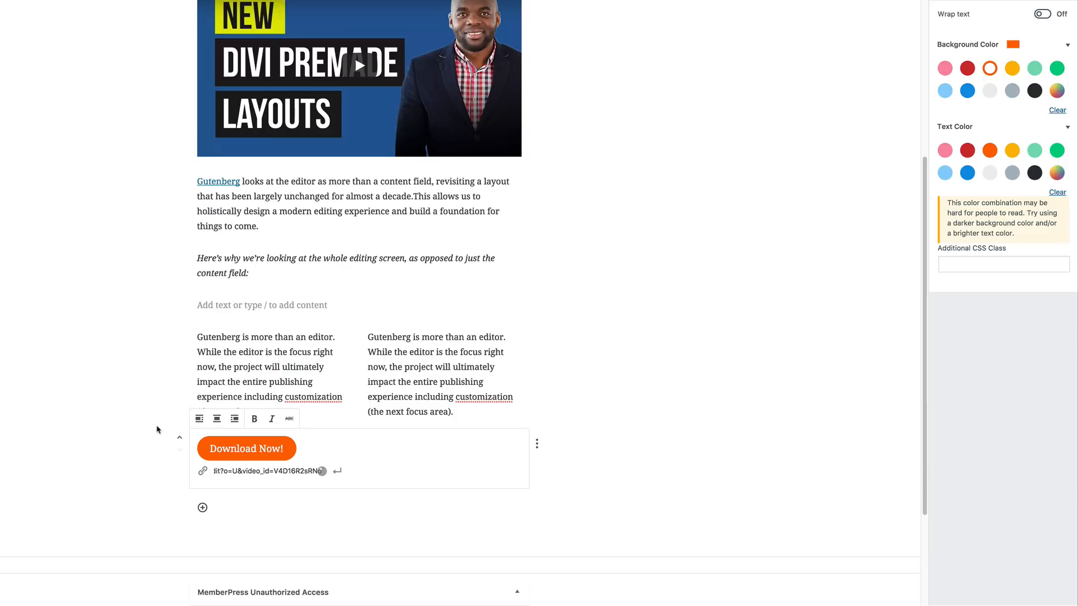
pyautogui.click(142, 429)
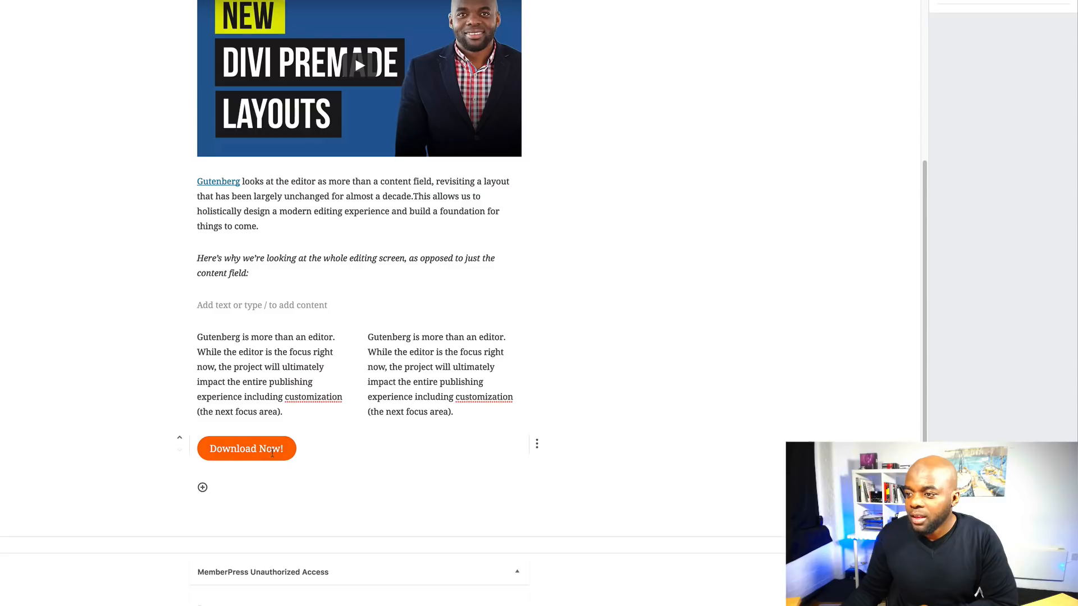
pyautogui.scroll(2, 93, 377)
pyautogui.scroll(-5, 92, 377)
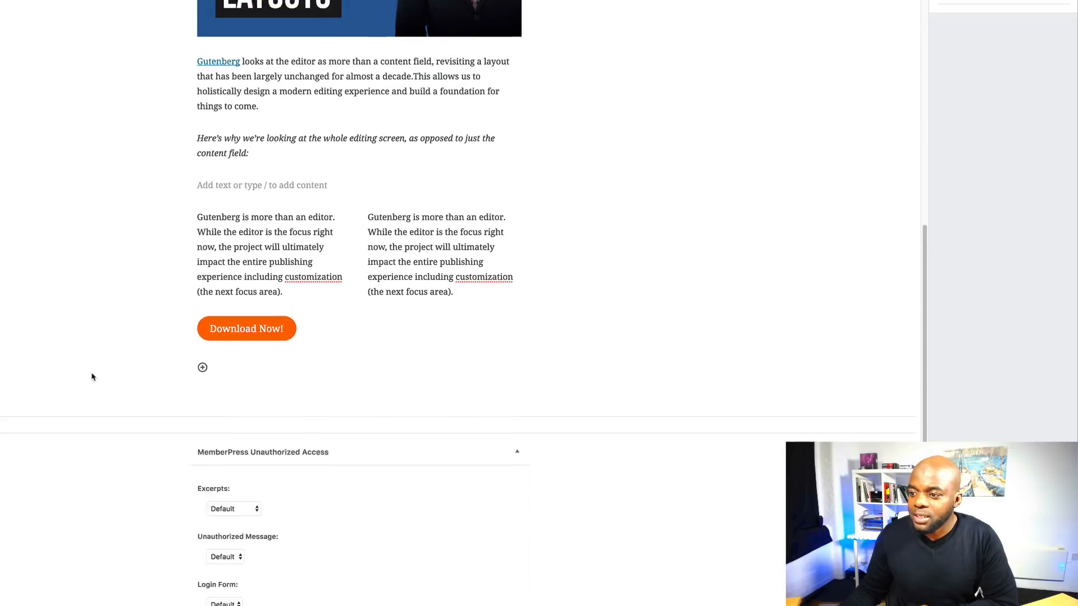
pyautogui.scroll(3, 93, 377)
pyautogui.scroll(1, 93, 378)
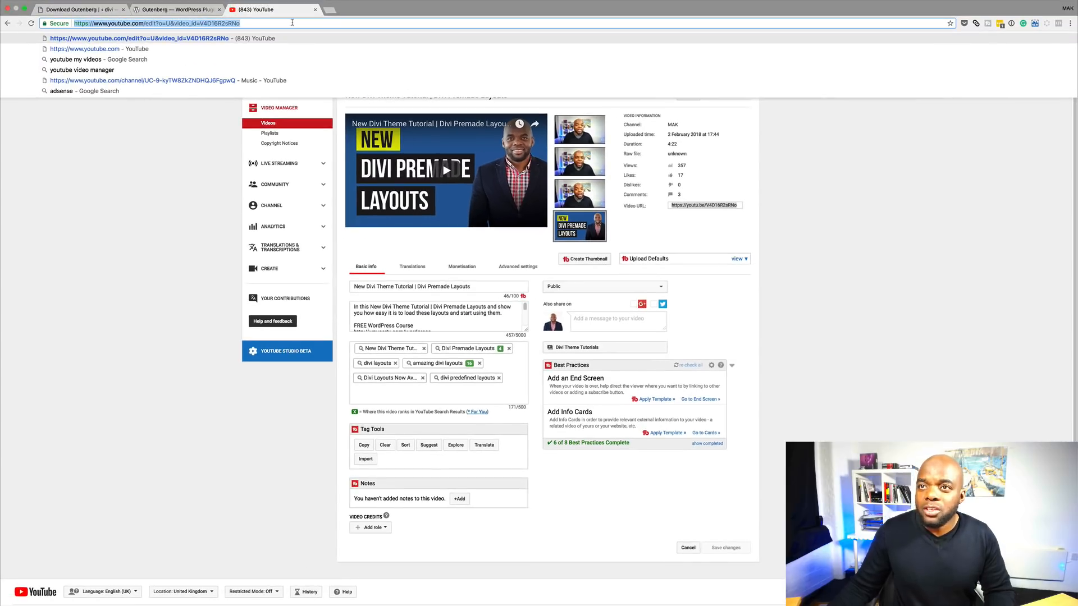
# Step: Search the web for "linkedin" from the YouTube browser tab, open LinkedIn and start writing a new article
pyautogui.write('linkedin')
pyautogui.press('Return')
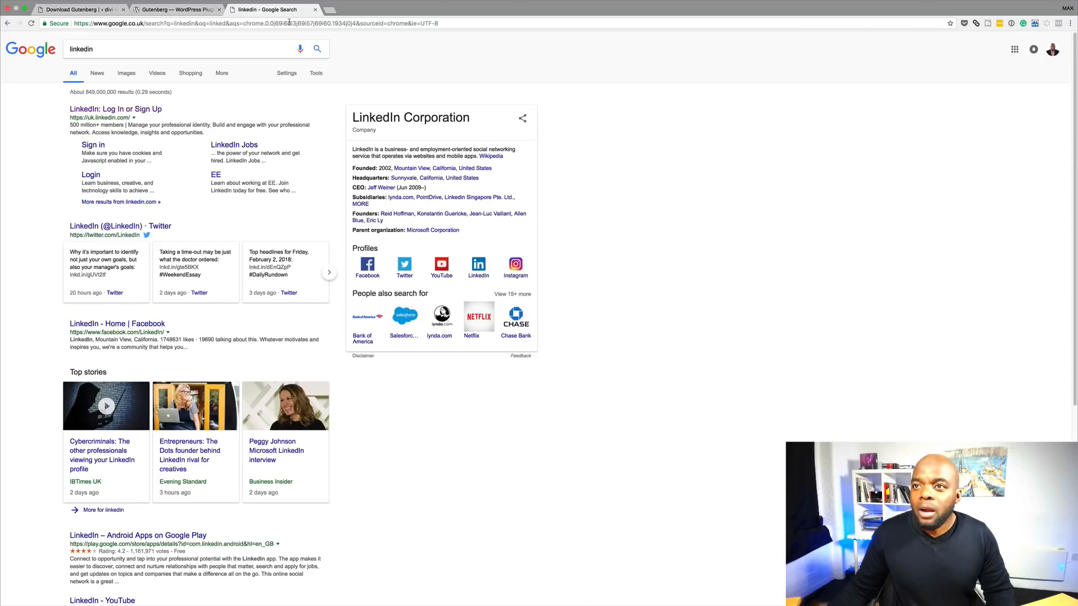
pyautogui.click(127, 111)
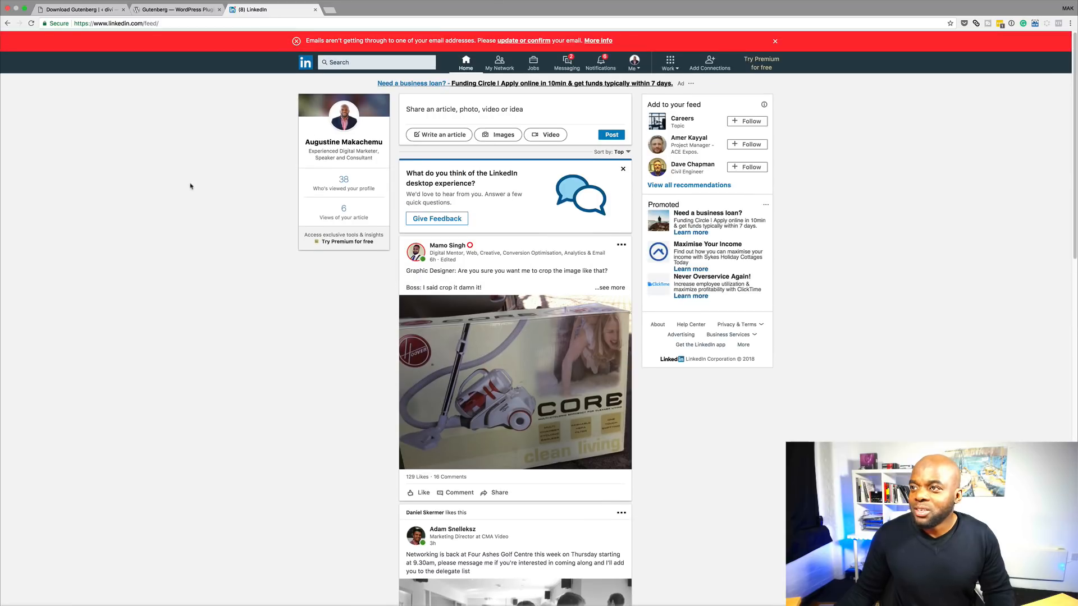
pyautogui.click(440, 135)
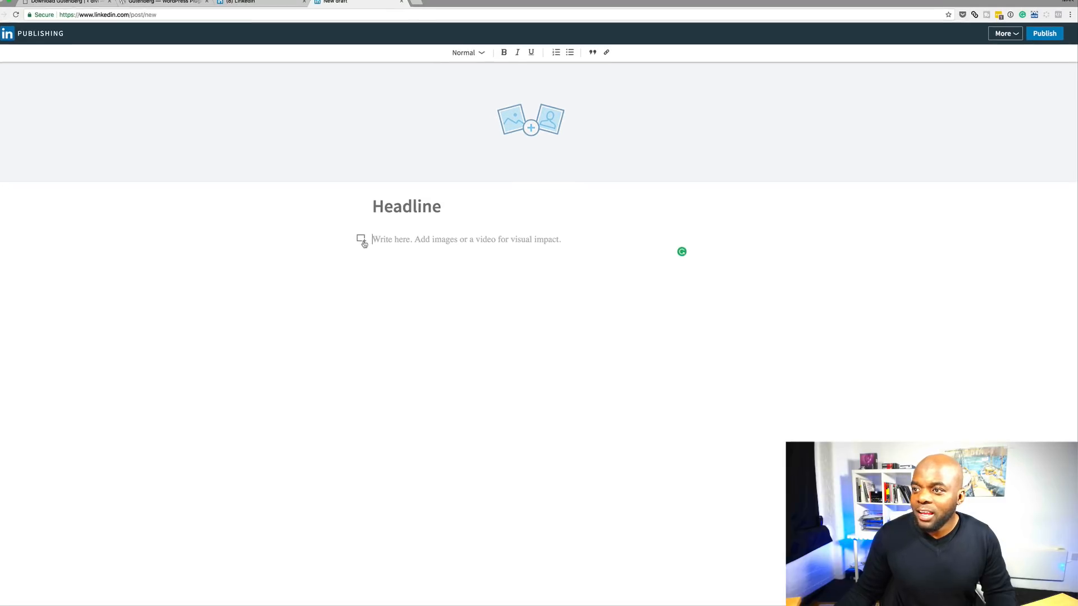
# Step: Examine the content insert options of the LinkedIn article editor, trying the video embed
pyautogui.click(336, 226)
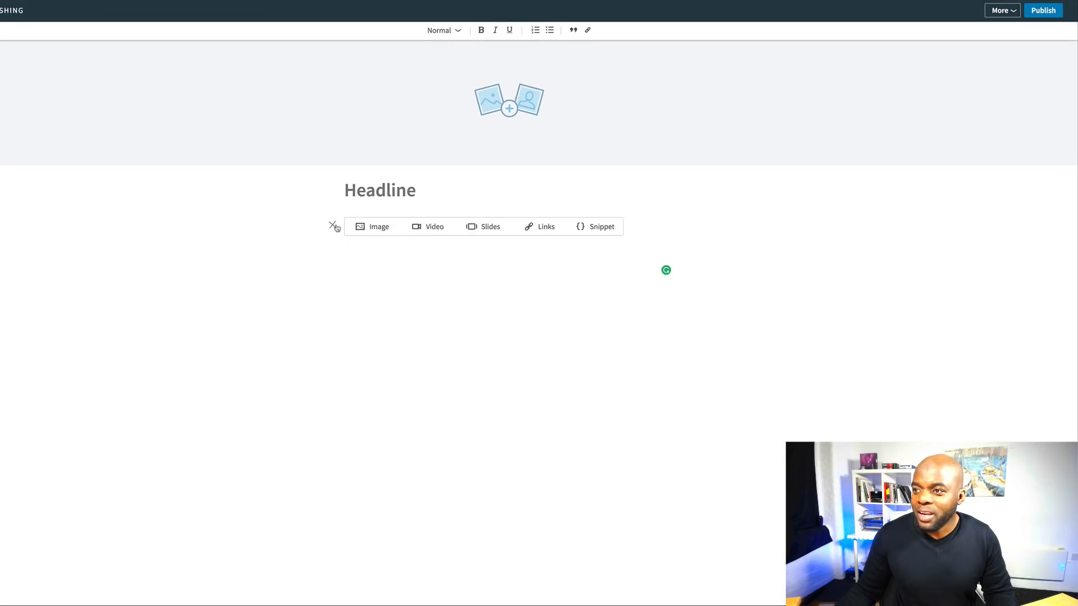
pyautogui.click(442, 229)
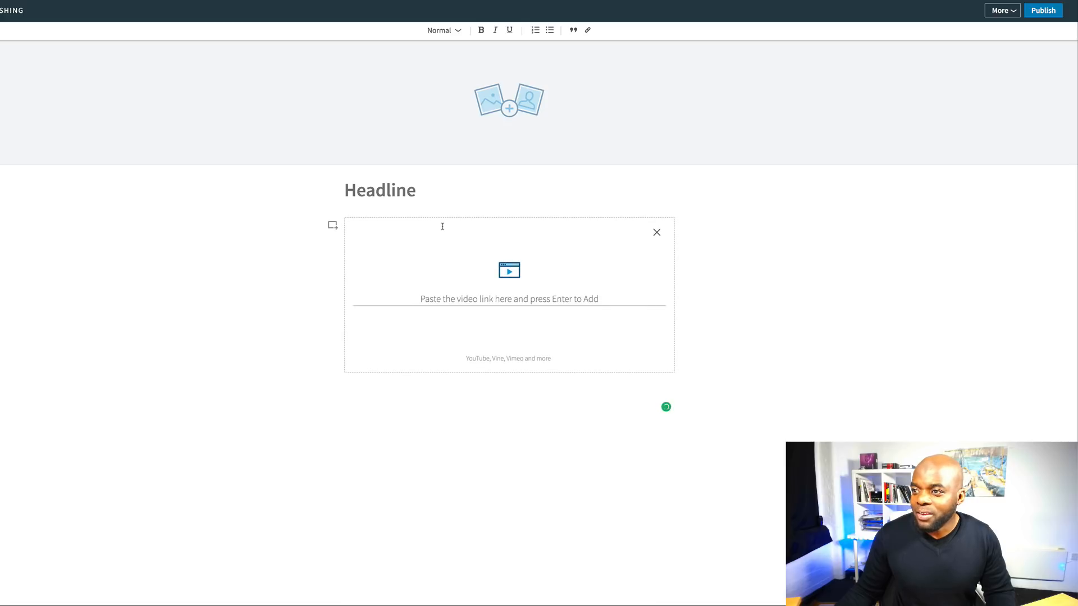
pyautogui.click(332, 226)
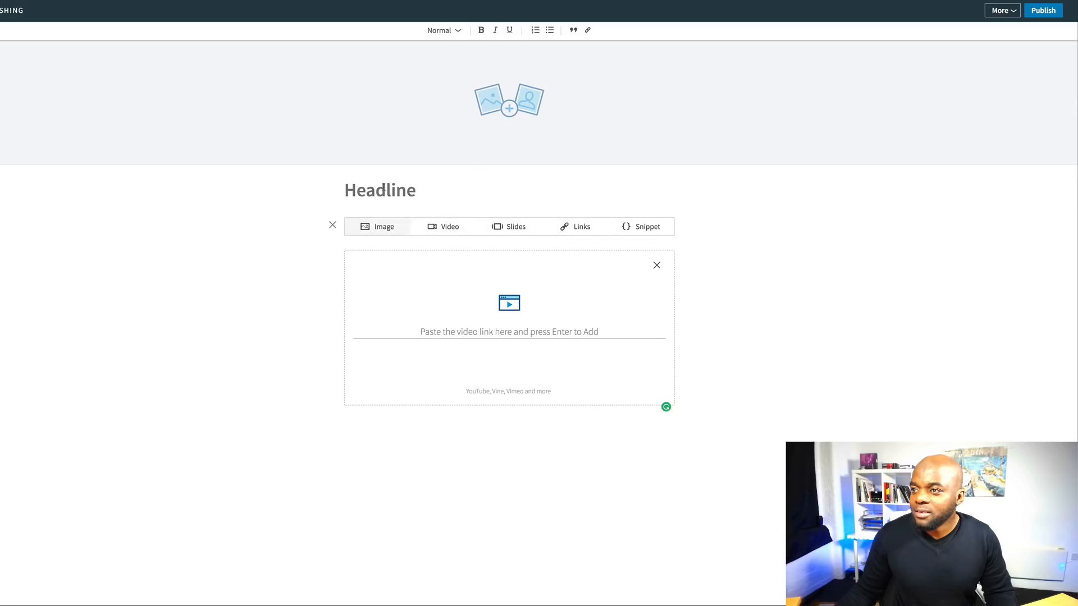
pyautogui.click(379, 191)
pyautogui.click(298, 249)
pyautogui.click(334, 227)
pyautogui.click(333, 229)
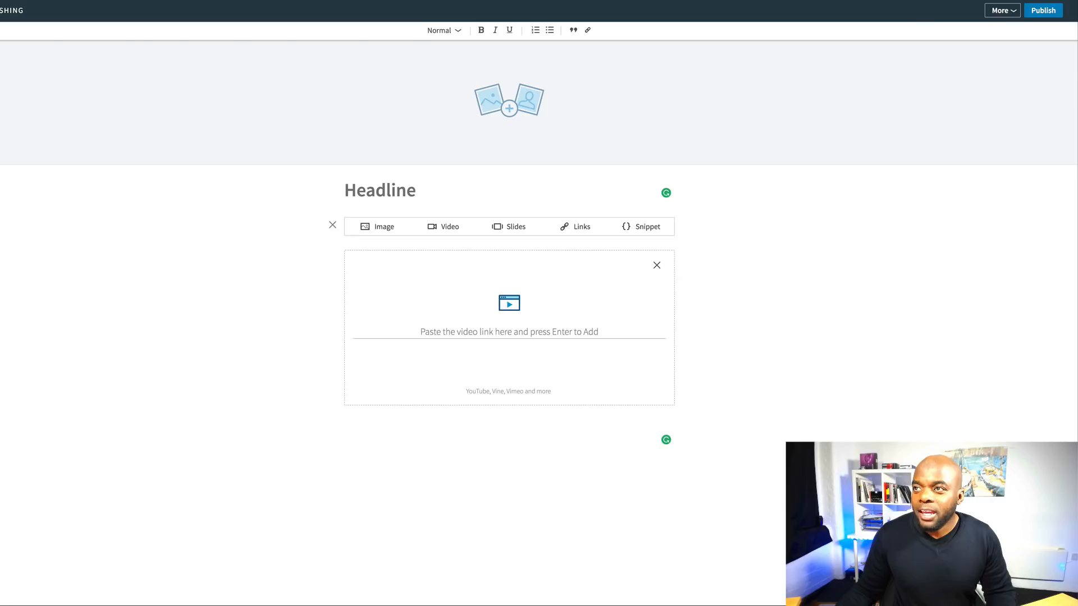
# Step: Go to the Medium website and start a new story
pyautogui.press('super+l')
pyautogui.write('medi')
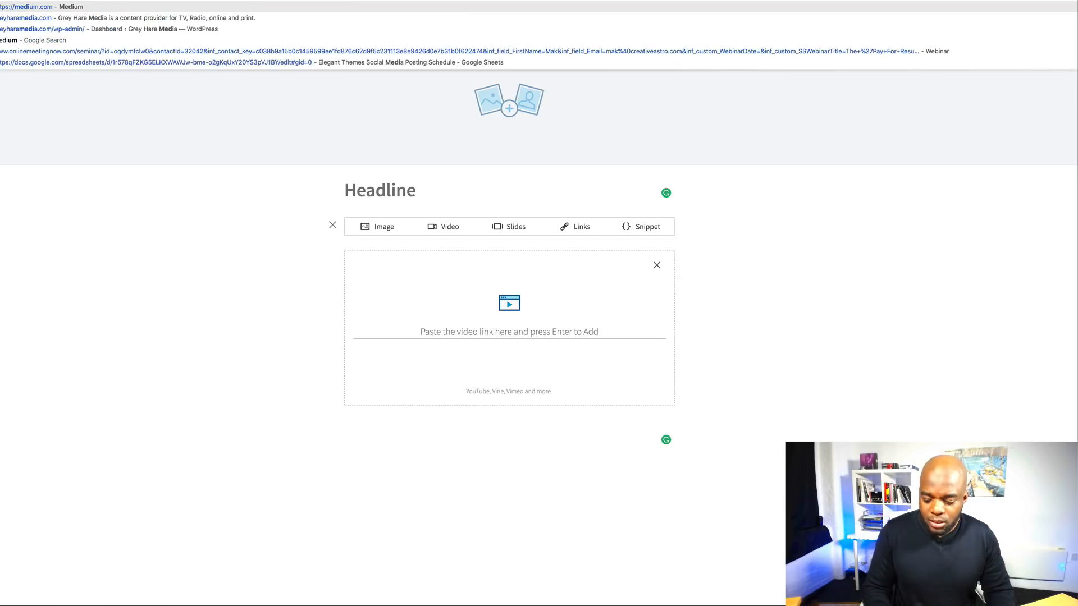
pyautogui.press('Escape')
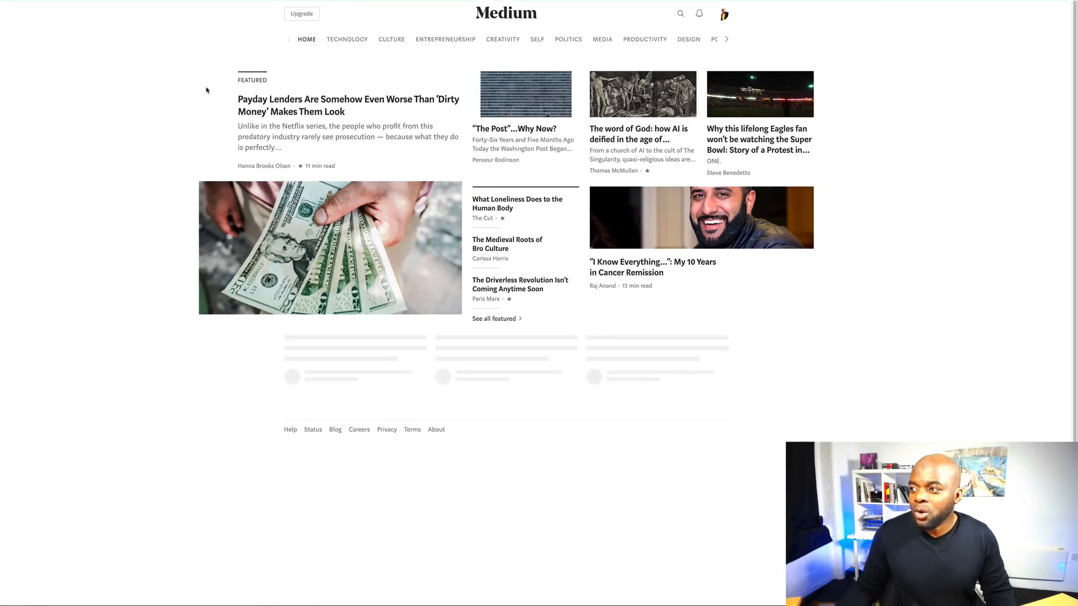
pyautogui.click(724, 14)
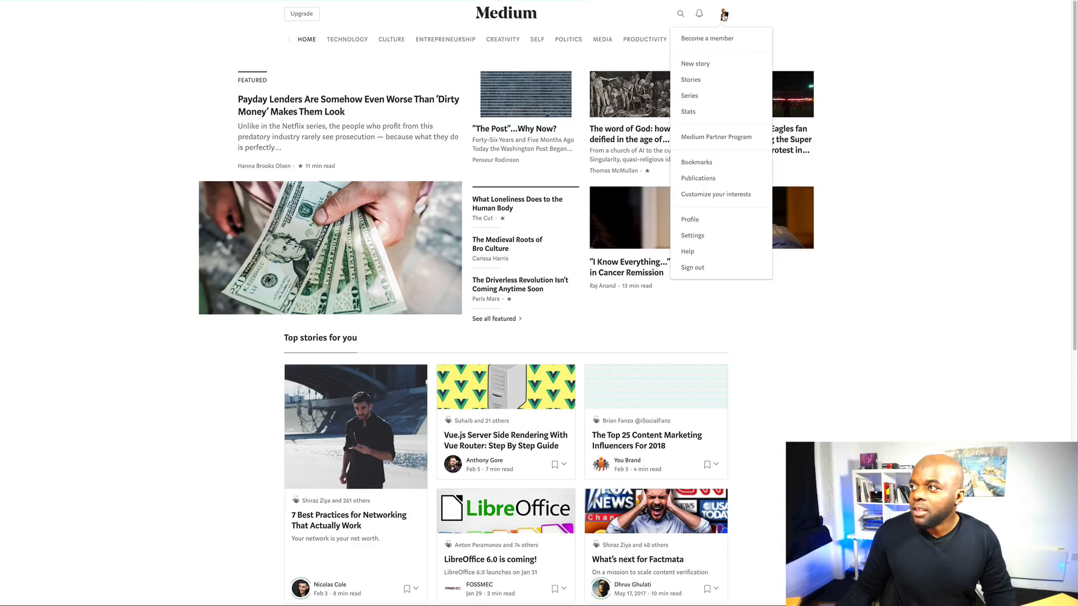
pyautogui.click(708, 66)
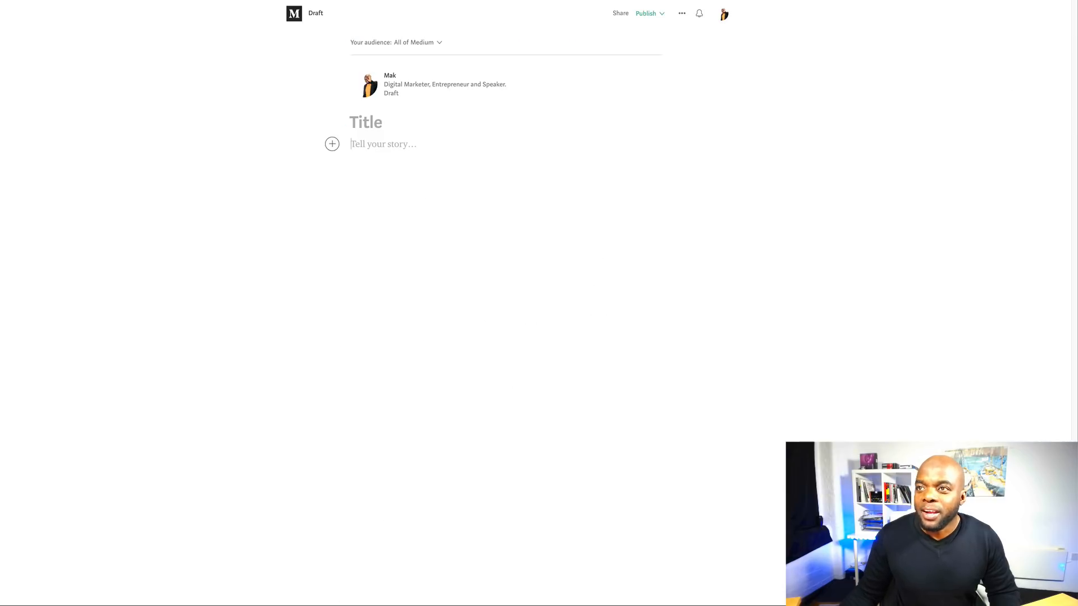
# Step: Reveal the Medium draft's insert options, and title the story "test" after undoing the mistakenly pasted video URL
pyautogui.click(332, 144)
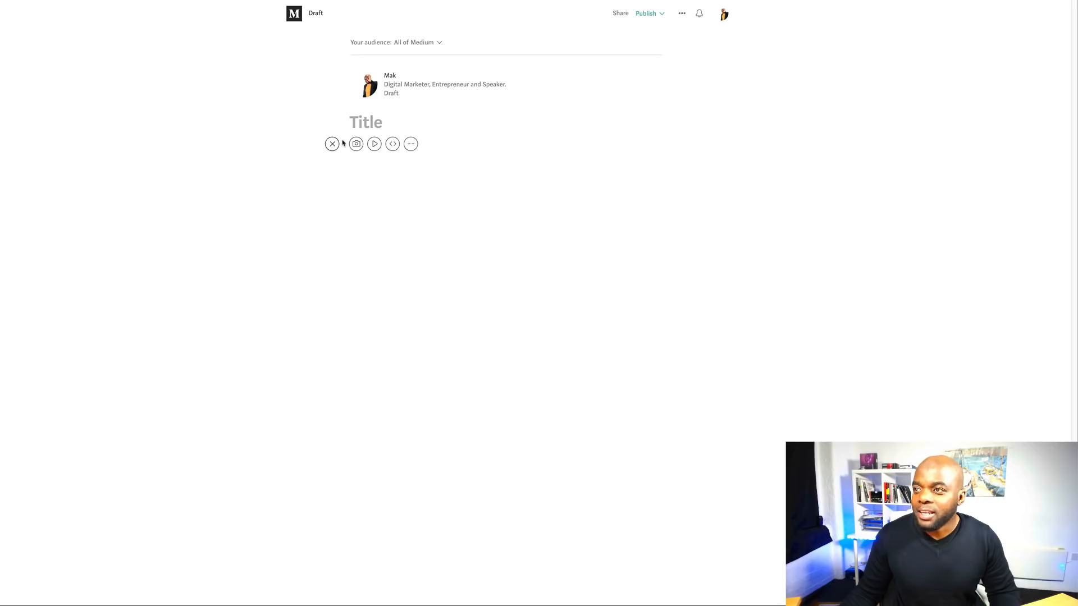
pyautogui.click(356, 125)
pyautogui.moveTo(346, 122); pyautogui.dragTo(404, 123)
pyautogui.write('https://www.youtube.com/edit?o=U&video_id=V4D16R2sRNo')
pyautogui.hotkey('ctrl', 'z')
pyautogui.write('test')
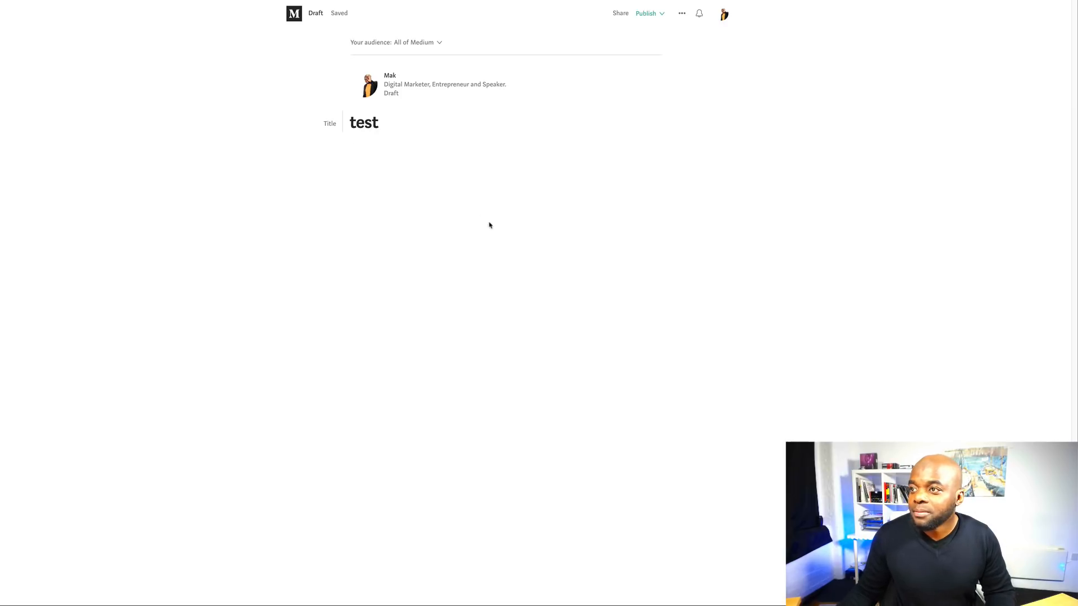
# Step: Examine the insert options below the Medium story's title, including the image file chooser, and leave it without choosing a file
pyautogui.press('Return')
pyautogui.click(332, 144)
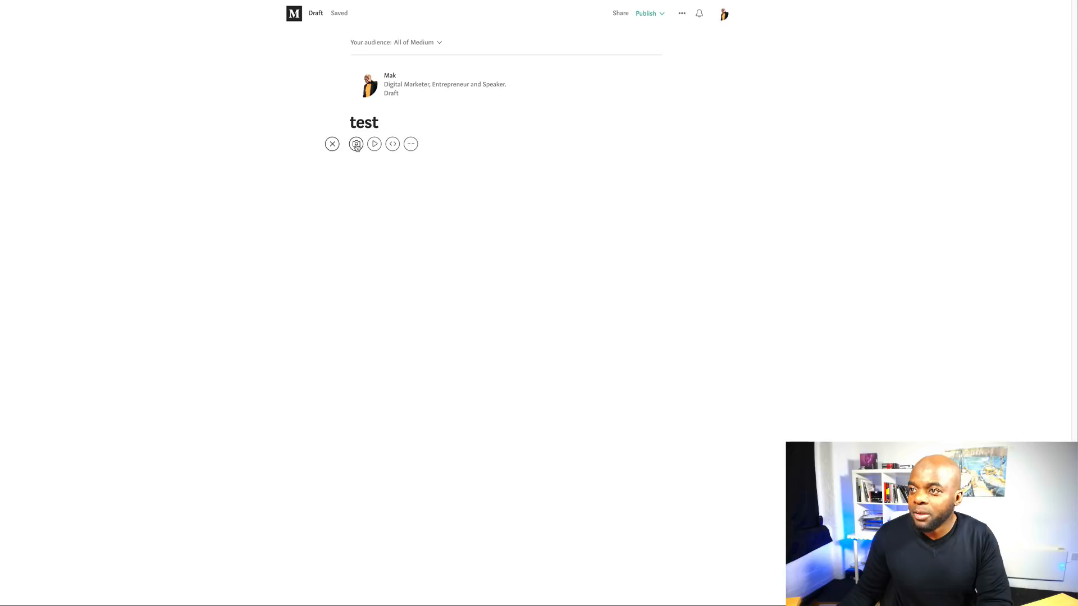
pyautogui.click(356, 145)
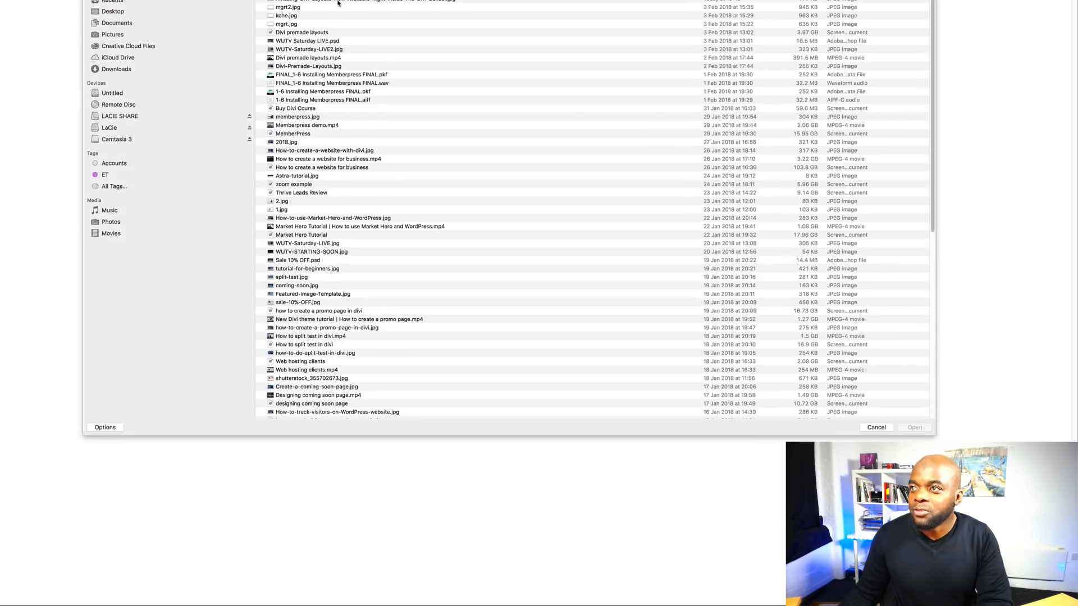
pyautogui.press('Escape')
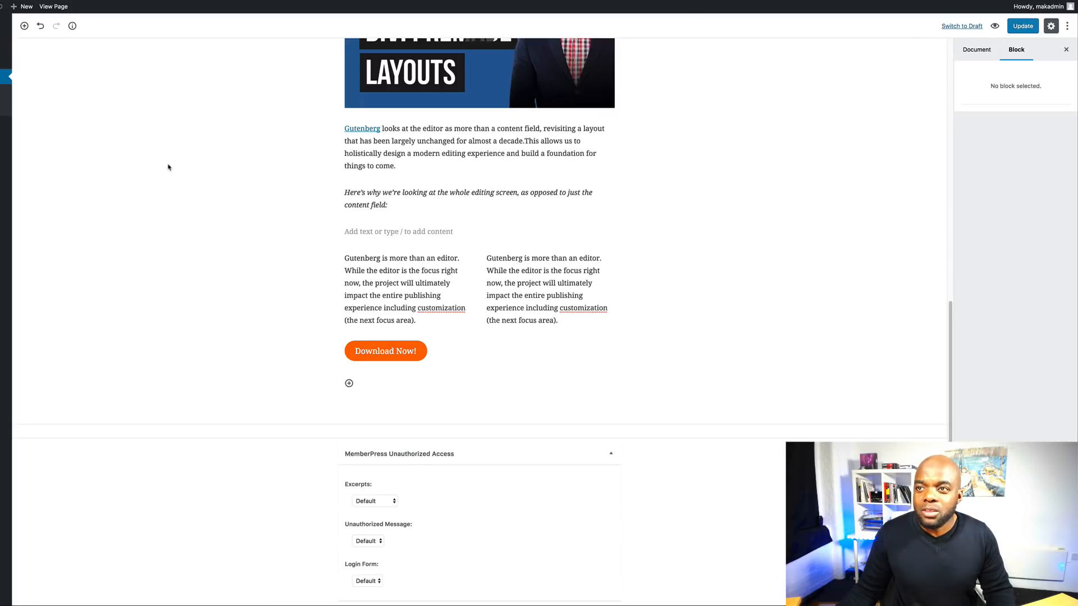
# Step: Look over the Download Gutenberg page's blocks, show the document settings, and update the page
pyautogui.scroll(10, 207, 245)
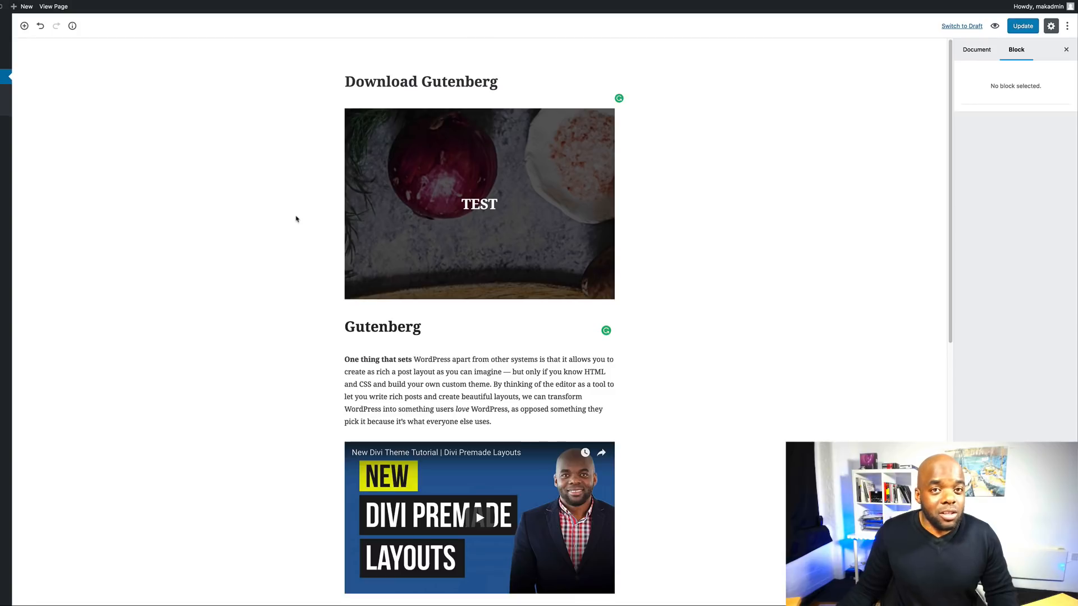
pyautogui.scroll(-7, 248, 313)
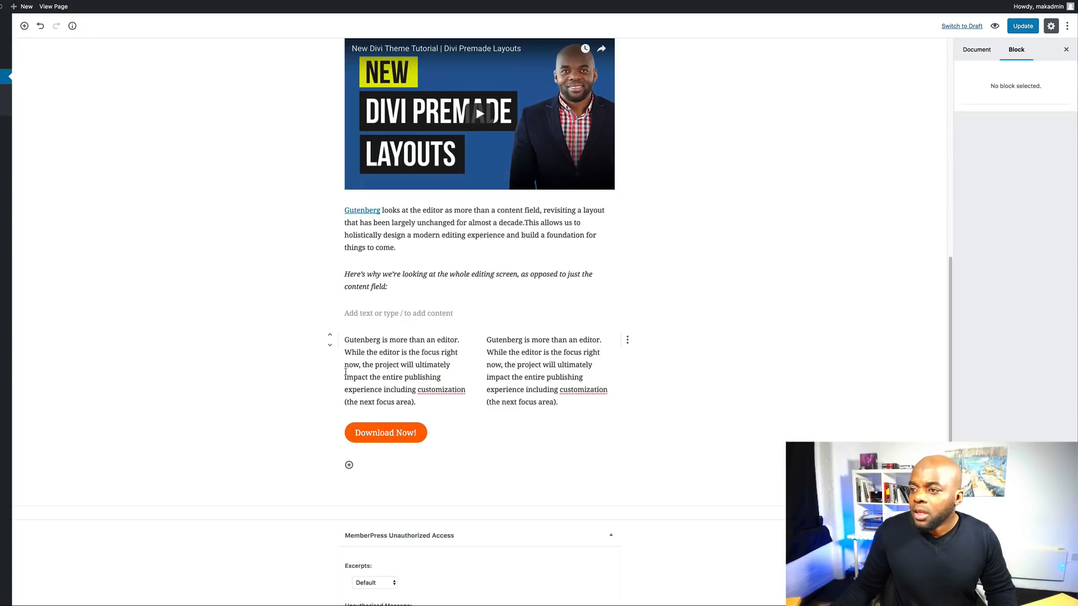
pyautogui.scroll(3, 336, 325)
pyautogui.scroll(5, 346, 371)
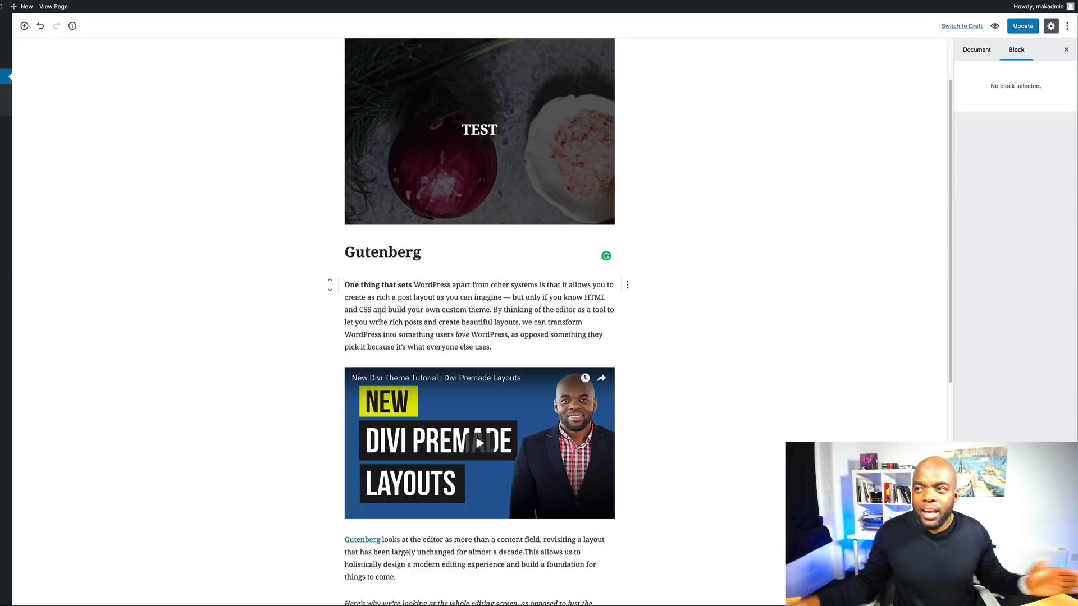
pyautogui.scroll(2, 664, 251)
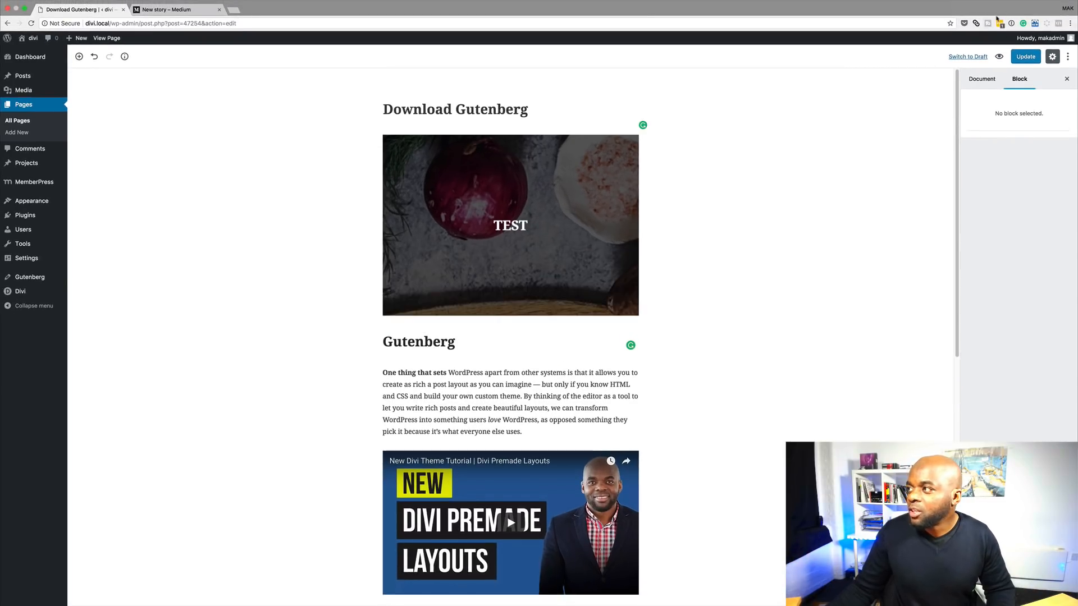
pyautogui.click(982, 78)
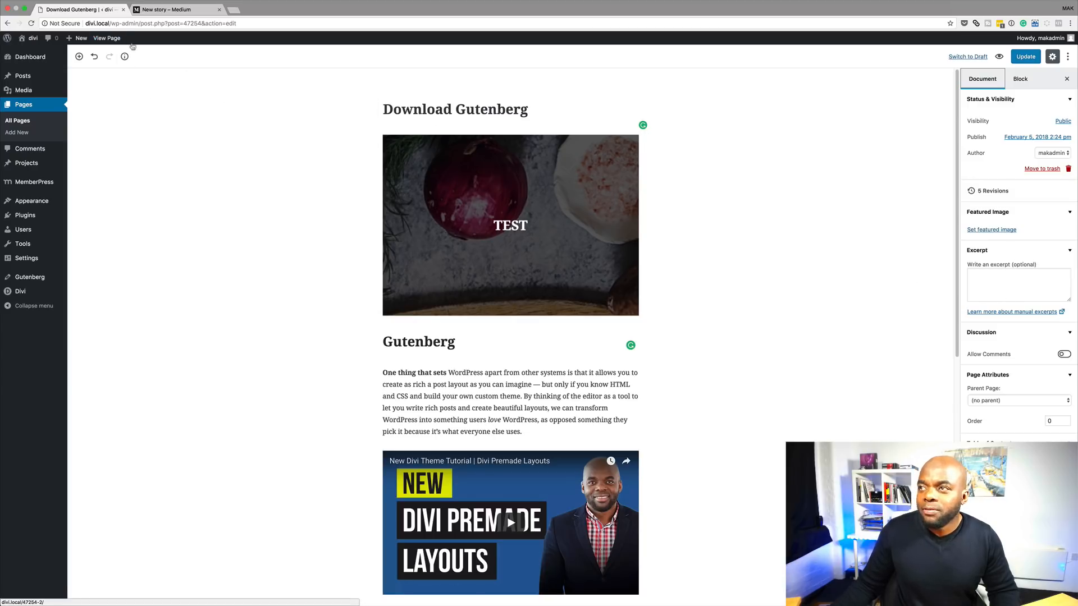
pyautogui.click(1027, 56)
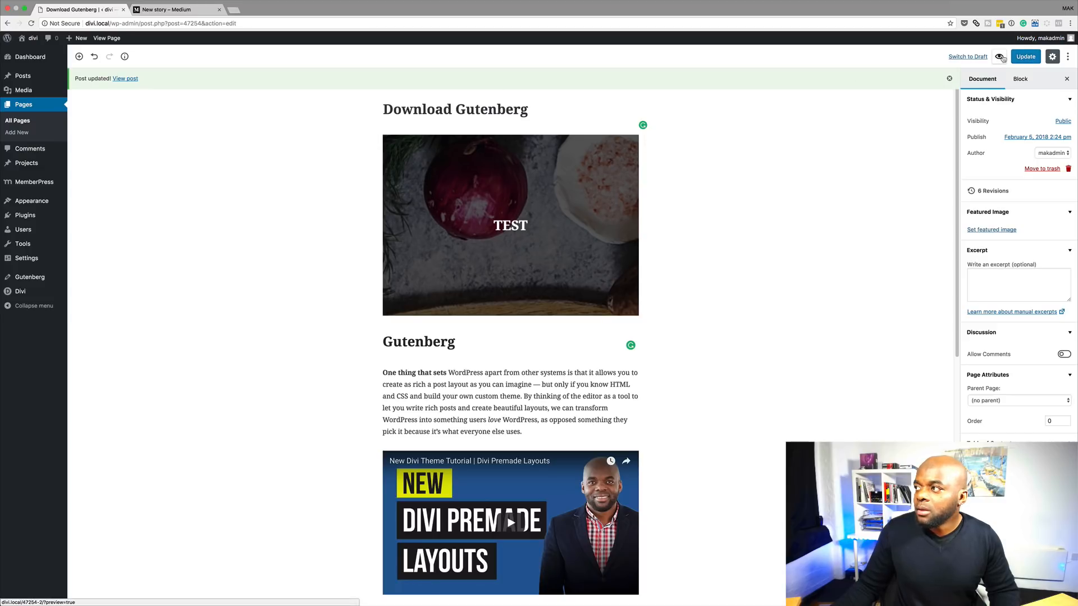
# Step: Preview the page and examine how its cover image, video, text columns and Download Now! button are laid out
pyautogui.click(999, 56)
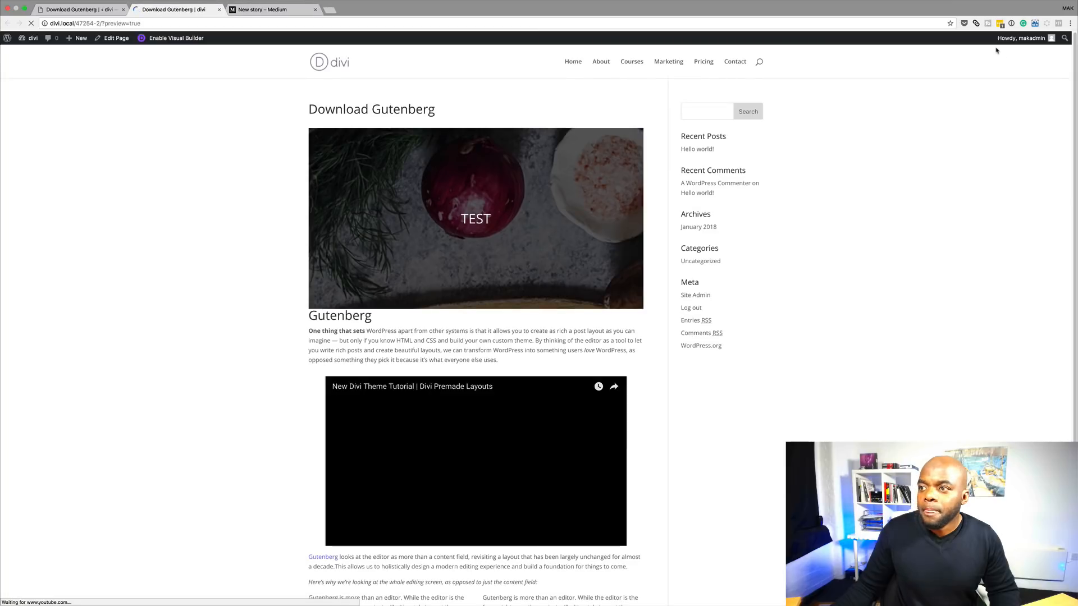
pyautogui.scroll(-2, 156, 386)
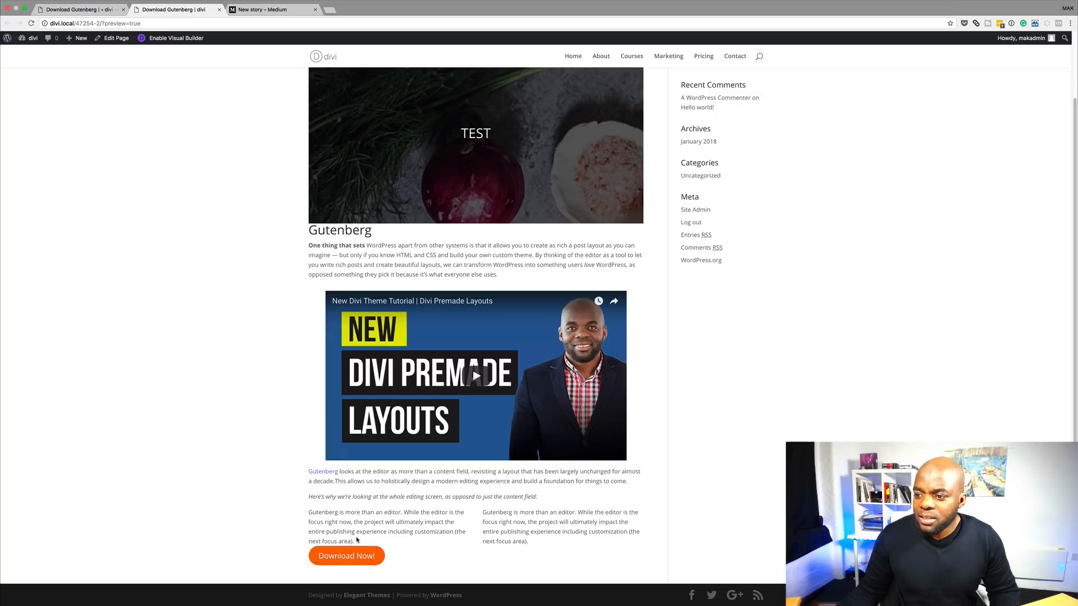
pyautogui.moveTo(357, 540); pyautogui.dragTo(295, 502)
pyautogui.click(277, 504)
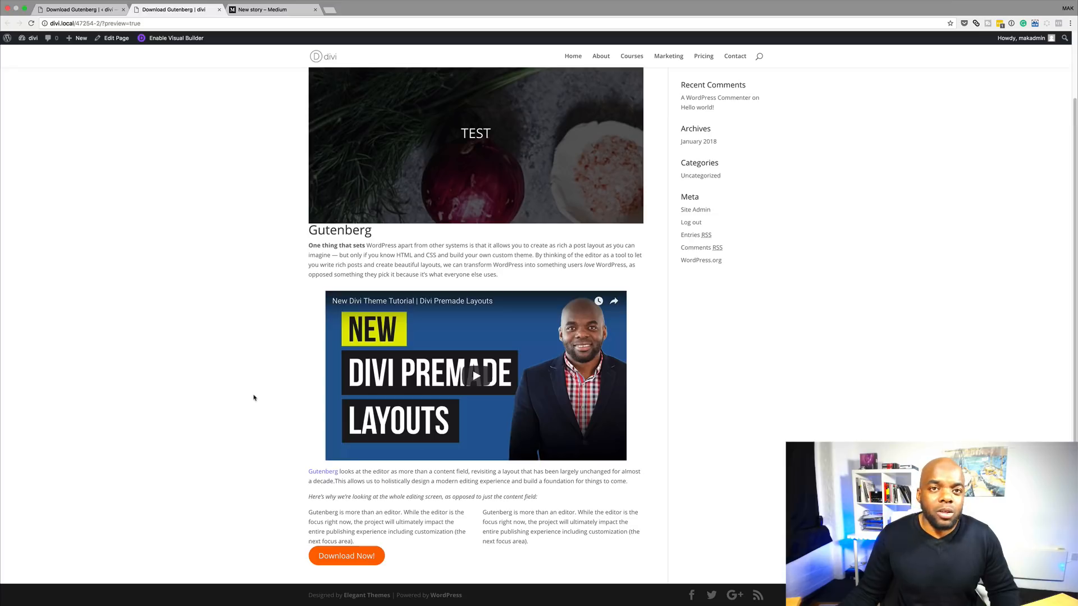
pyautogui.scroll(3, 247, 418)
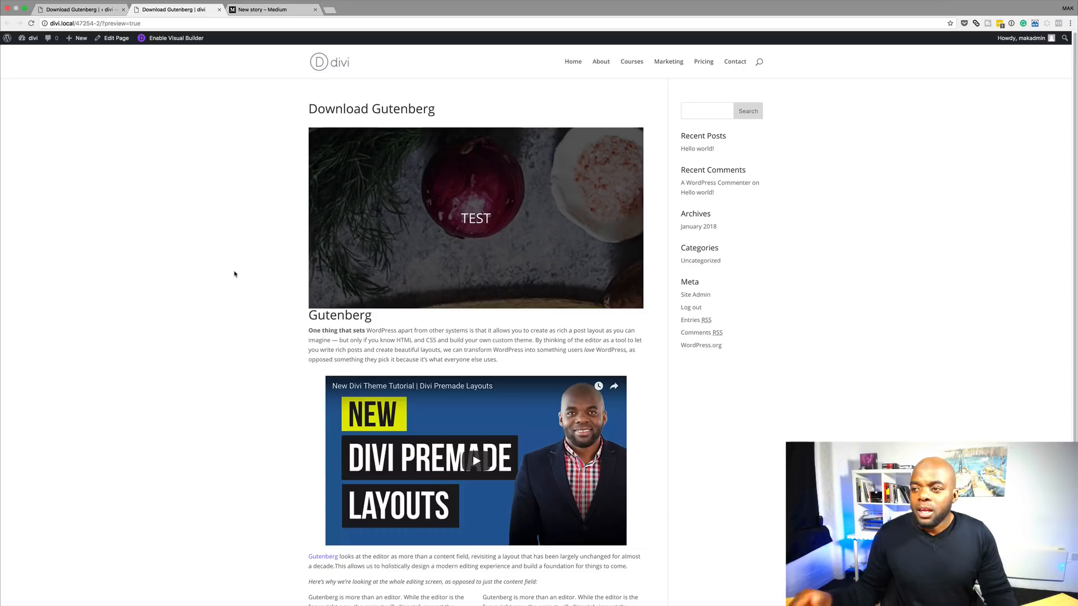
# Step: Return to the page editor and check the saved blocks among the insertable blocks below the Download Now! button
pyautogui.click(96, 10)
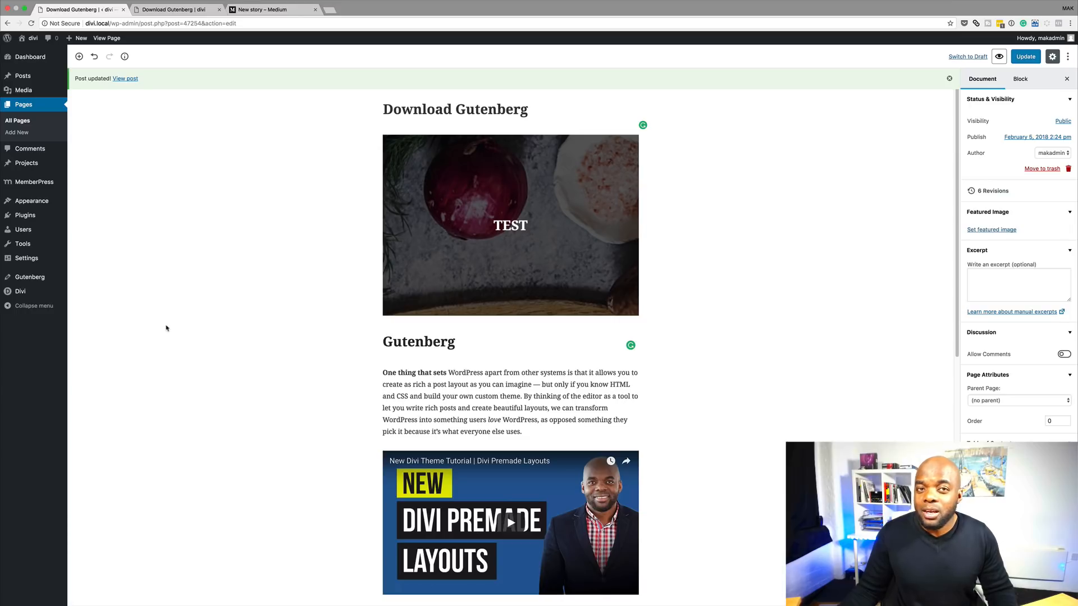
pyautogui.scroll(-1, 247, 375)
pyautogui.scroll(-8, 247, 375)
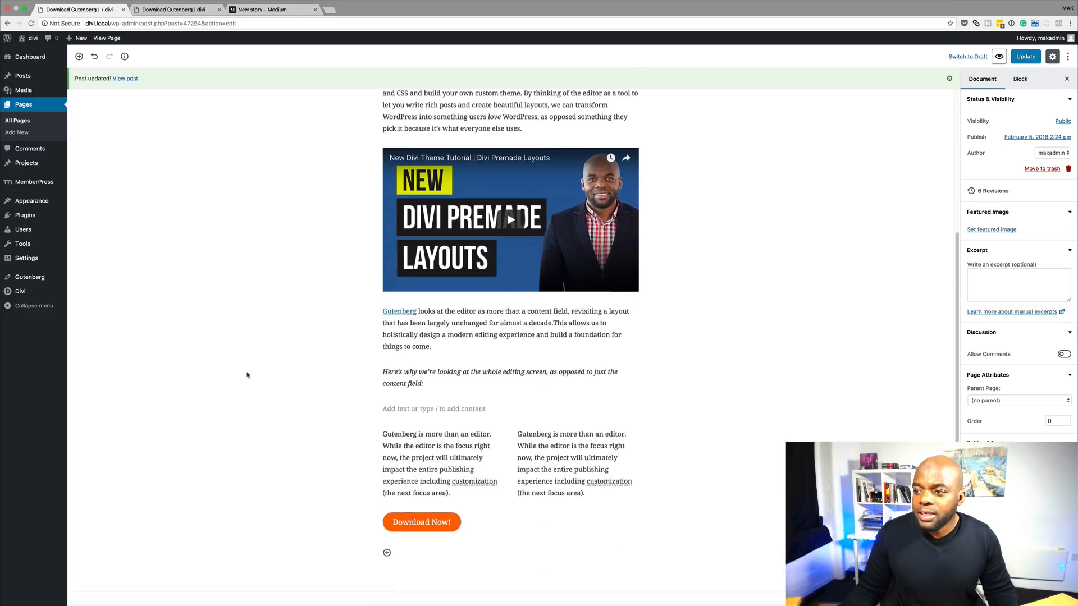
pyautogui.scroll(4, 248, 373)
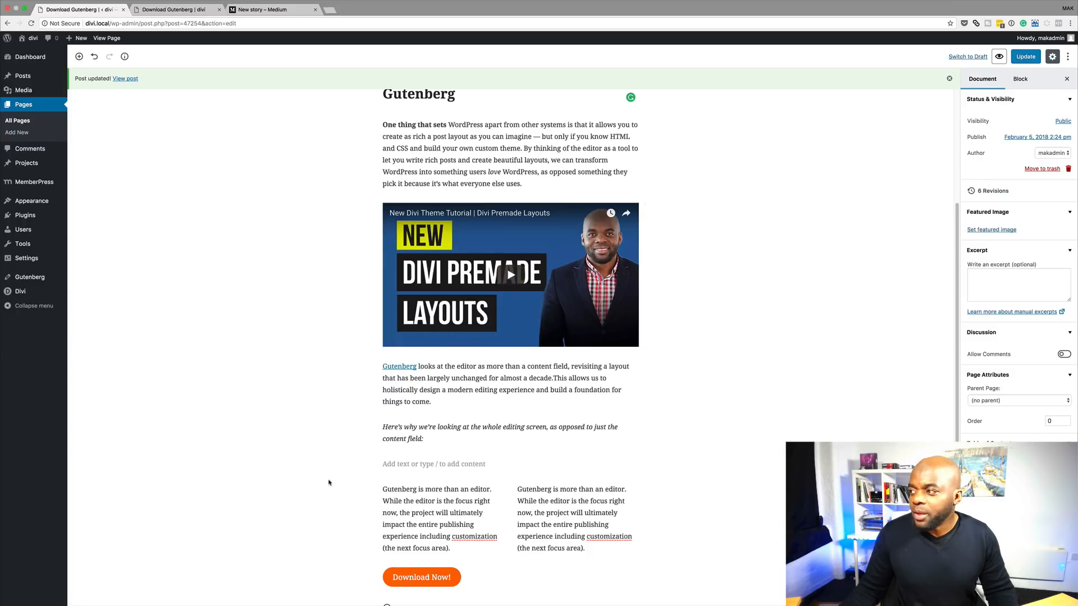
pyautogui.scroll(5, 324, 478)
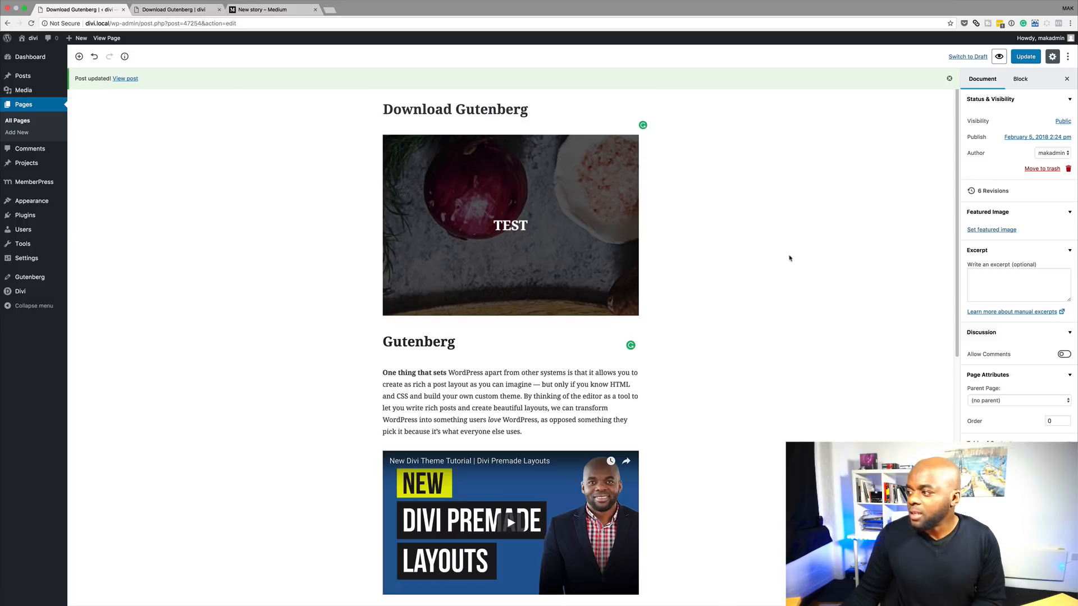
pyautogui.scroll(-6, 667, 362)
pyautogui.scroll(-2, 665, 359)
pyautogui.moveTo(508, 390)
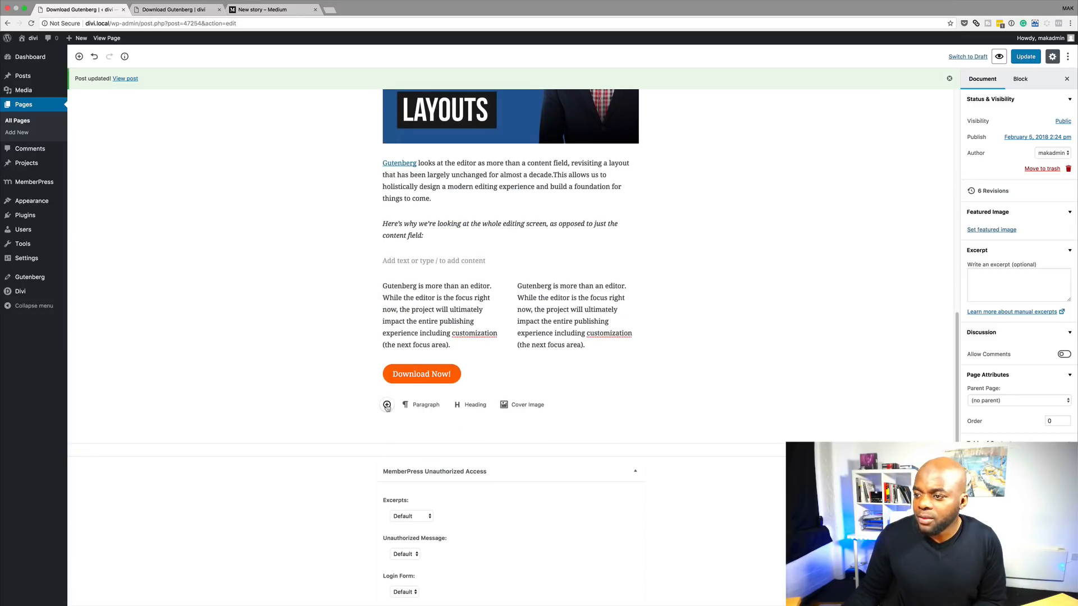
pyautogui.click(387, 405)
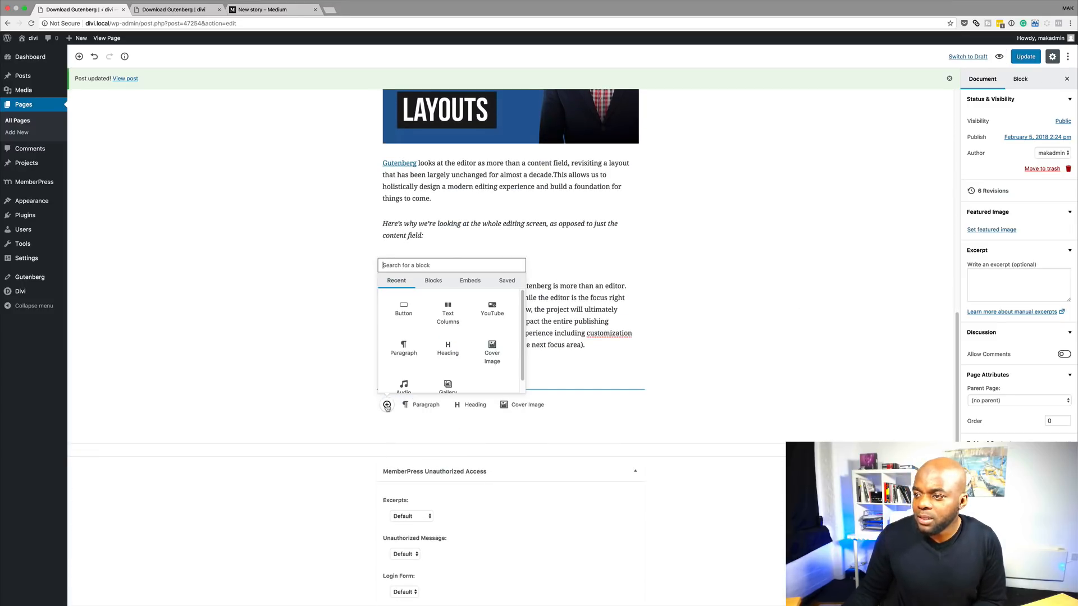
pyautogui.click(508, 281)
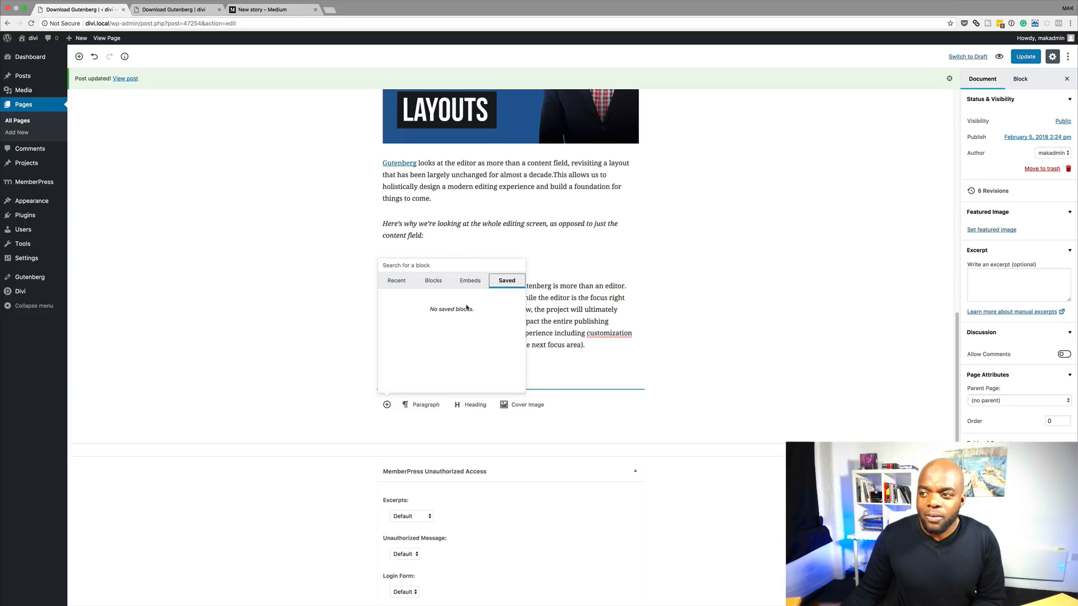
pyautogui.click(317, 294)
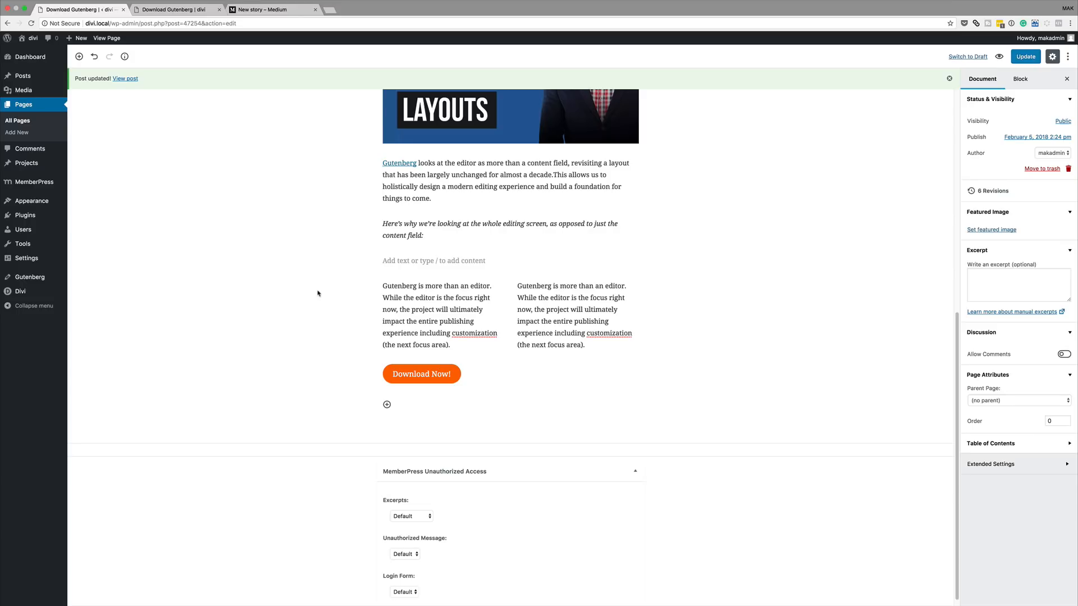
# Step: Try four columns in the text columns block, restore it to two, and check the block's additional options
pyautogui.click(396, 293)
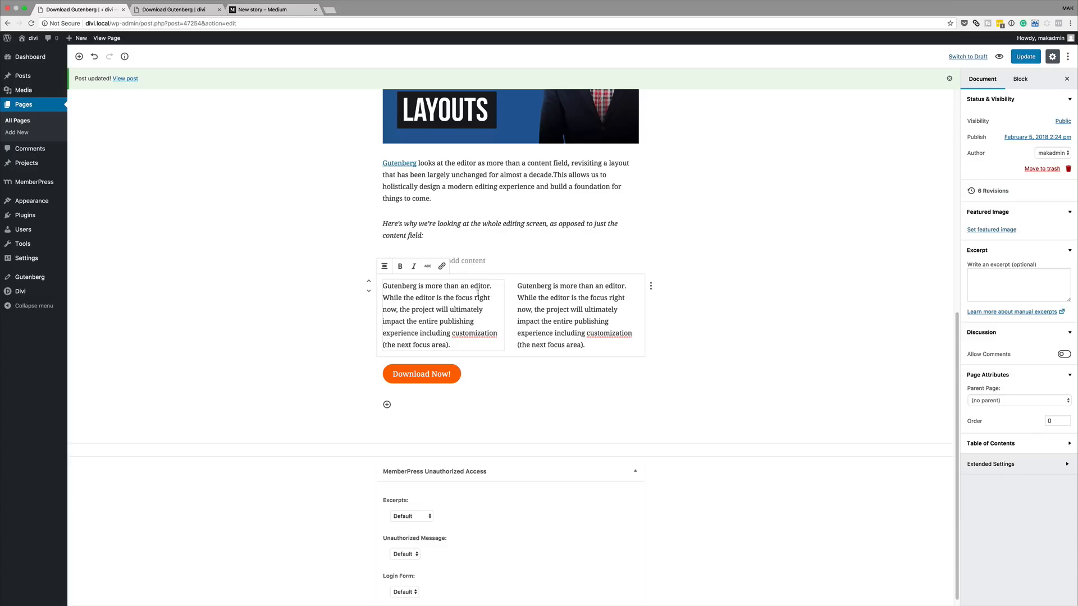
pyautogui.click(1019, 79)
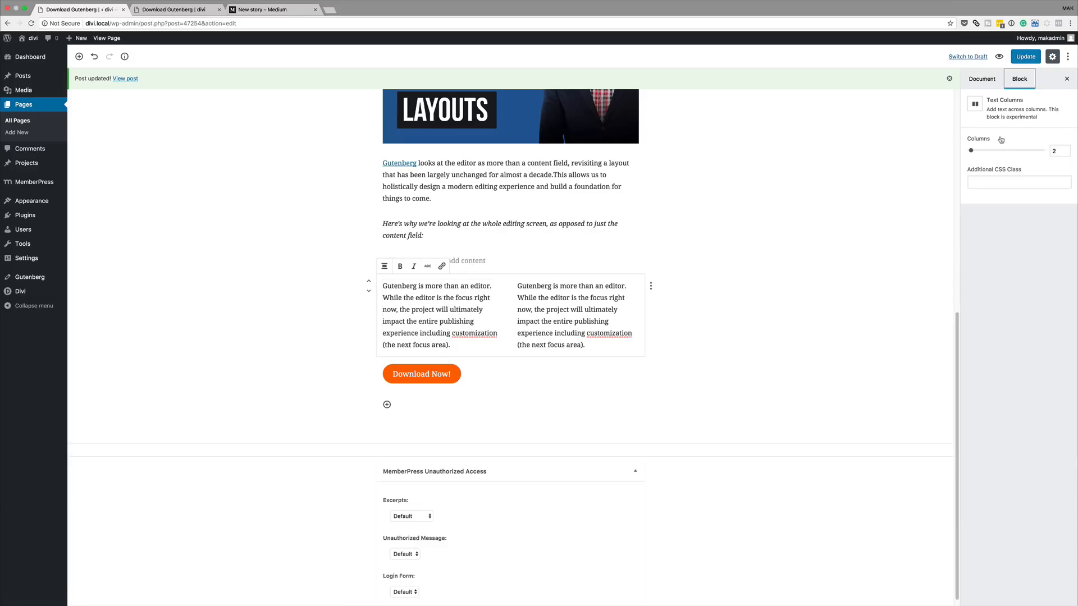
pyautogui.click(971, 151)
pyautogui.click(1064, 150)
pyautogui.click(1064, 149)
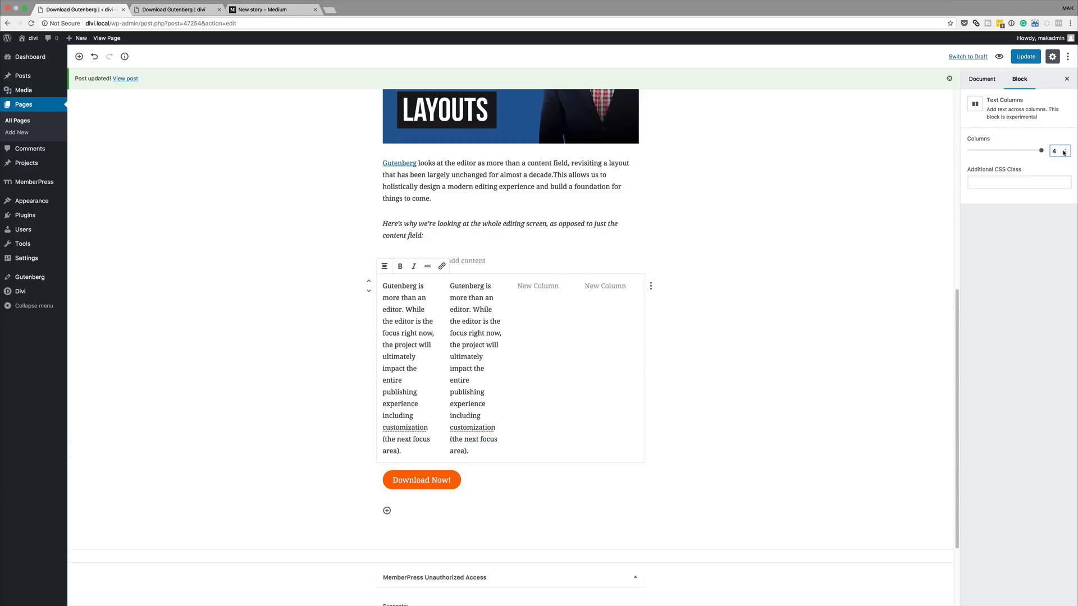
pyautogui.moveTo(1041, 151); pyautogui.dragTo(984, 153)
pyautogui.click(651, 287)
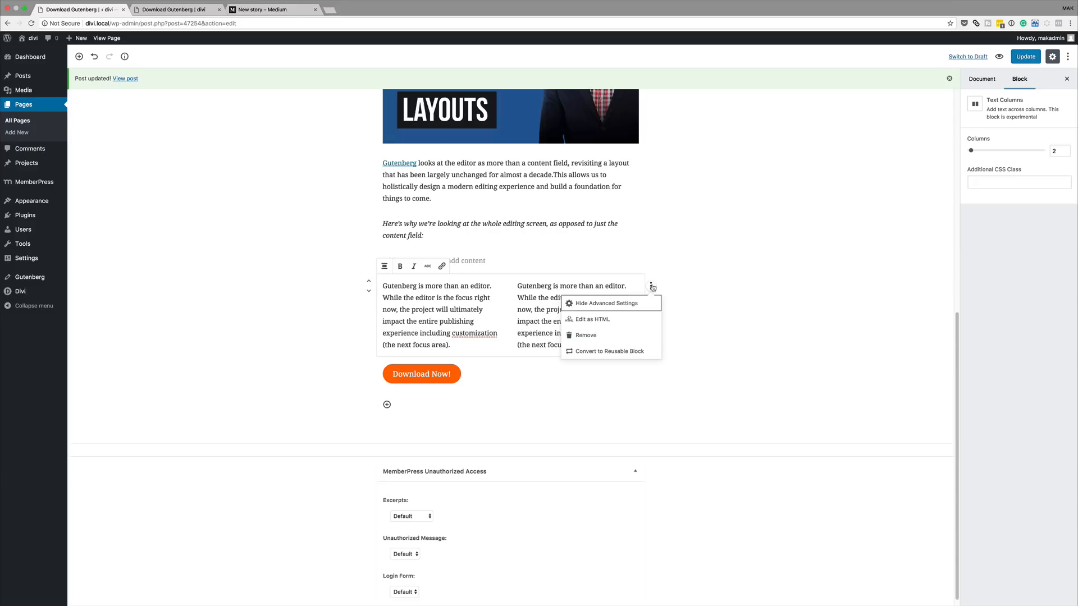
pyautogui.click(606, 303)
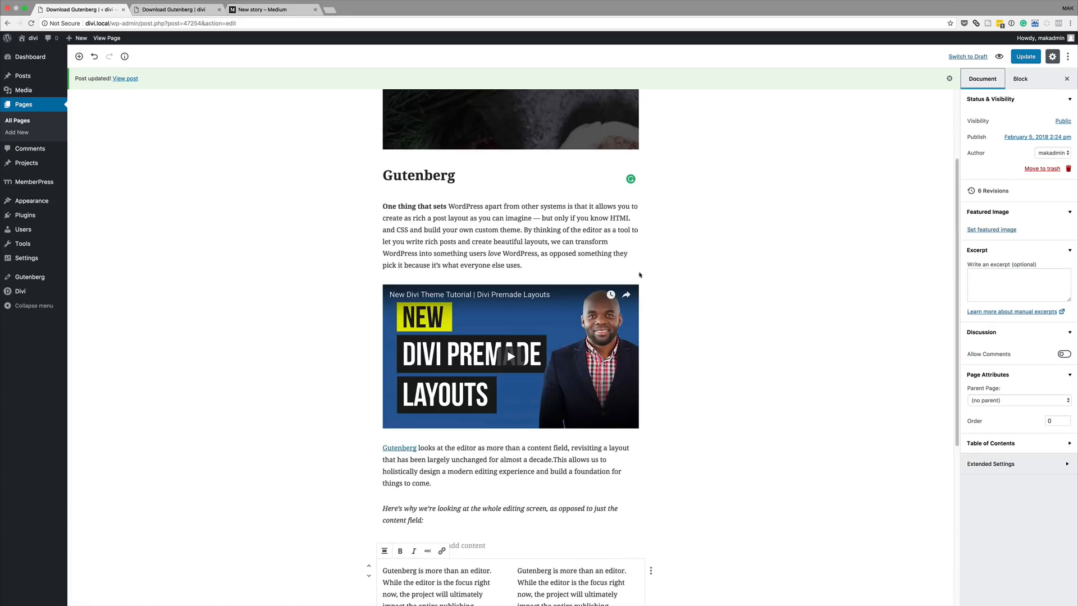
# Step: Set the font size of the paragraph below the Gutenberg heading to 21 and give it a light blue background
pyautogui.click(511, 242)
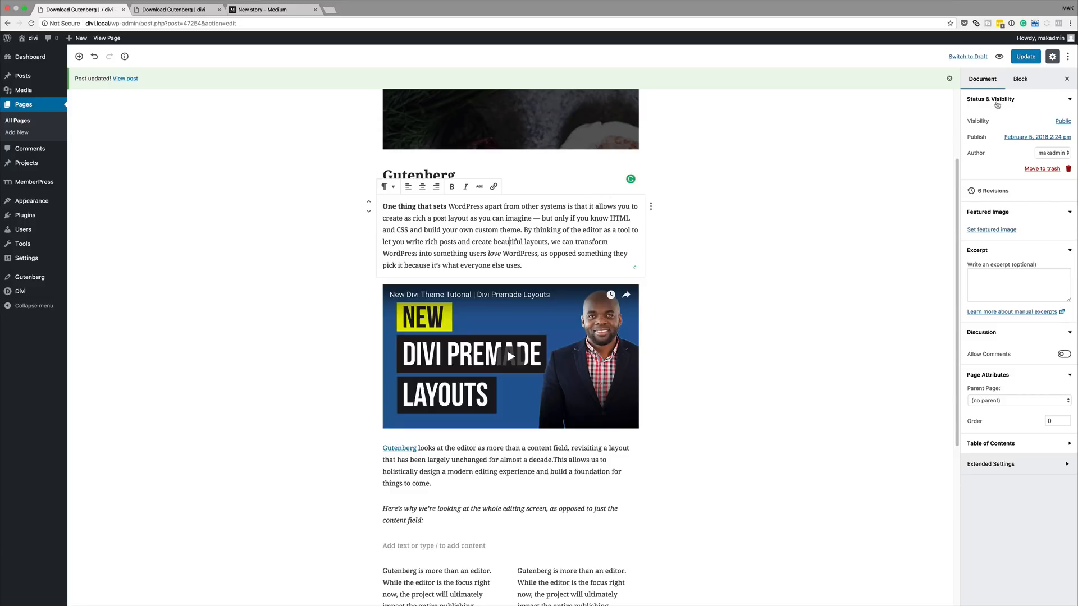
pyautogui.click(1019, 78)
pyautogui.click(497, 224)
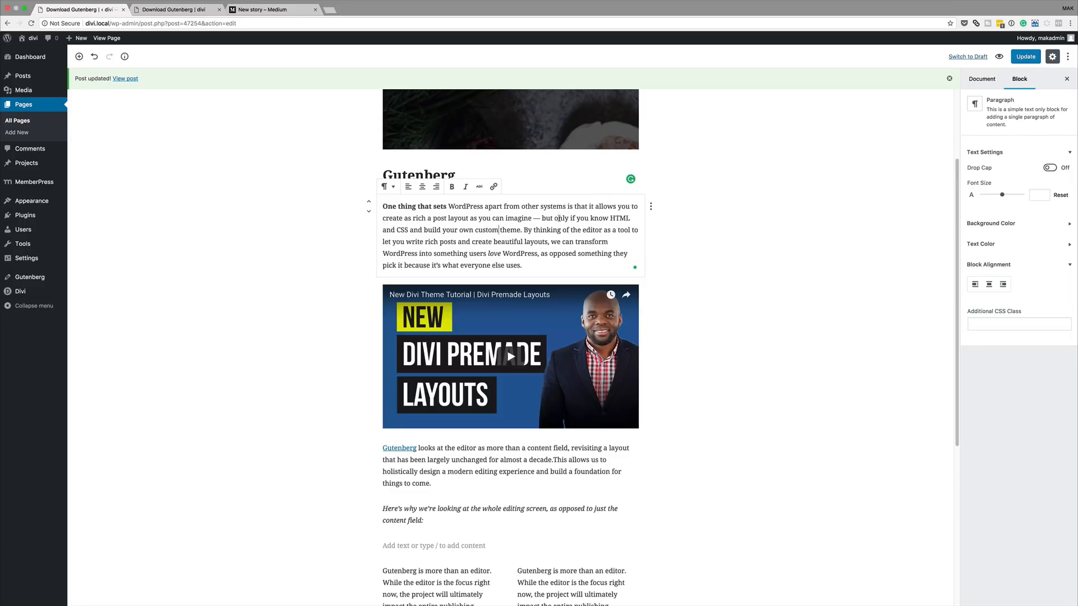
pyautogui.moveTo(1008, 195); pyautogui.dragTo(986, 200)
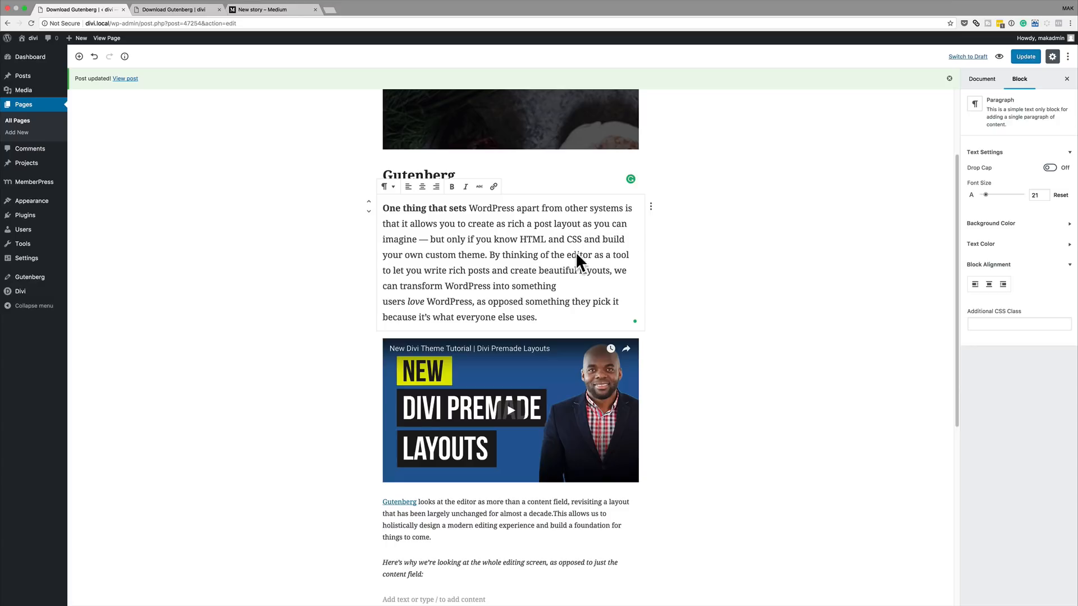
pyautogui.click(1010, 224)
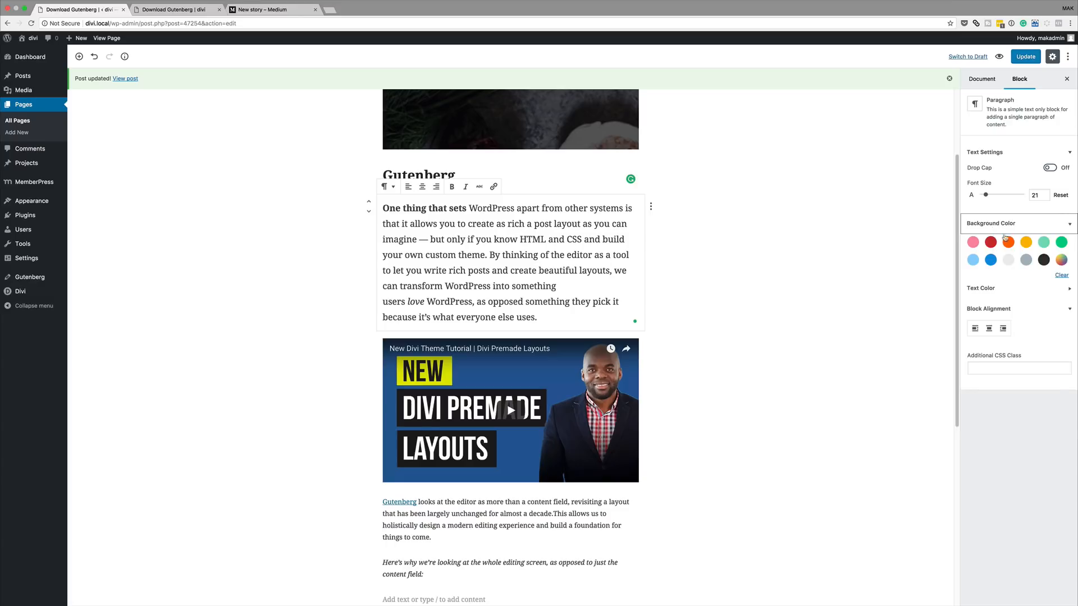
pyautogui.click(972, 260)
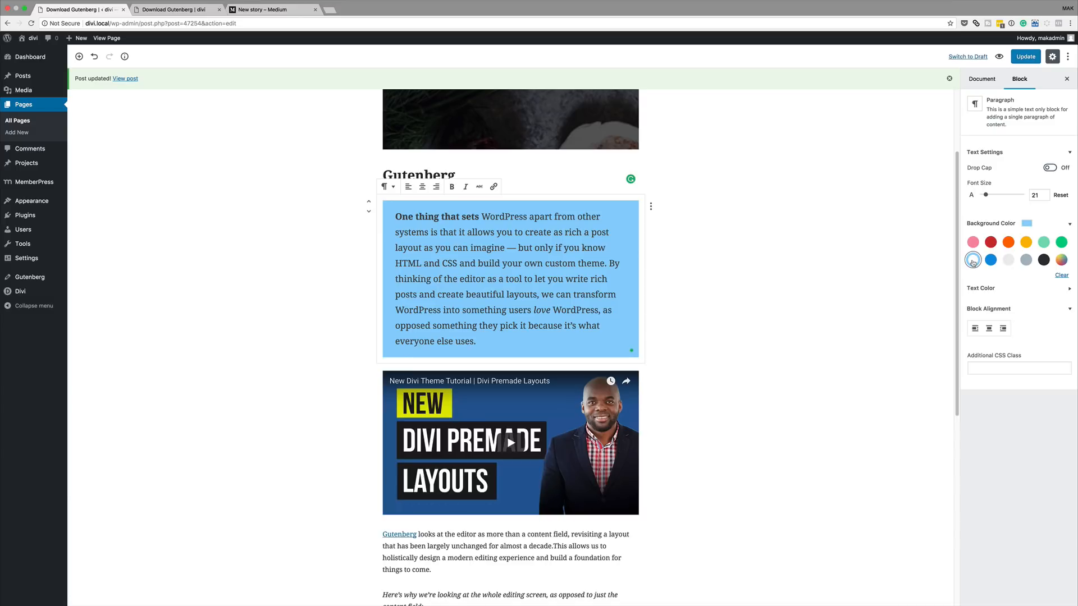
pyautogui.click(759, 278)
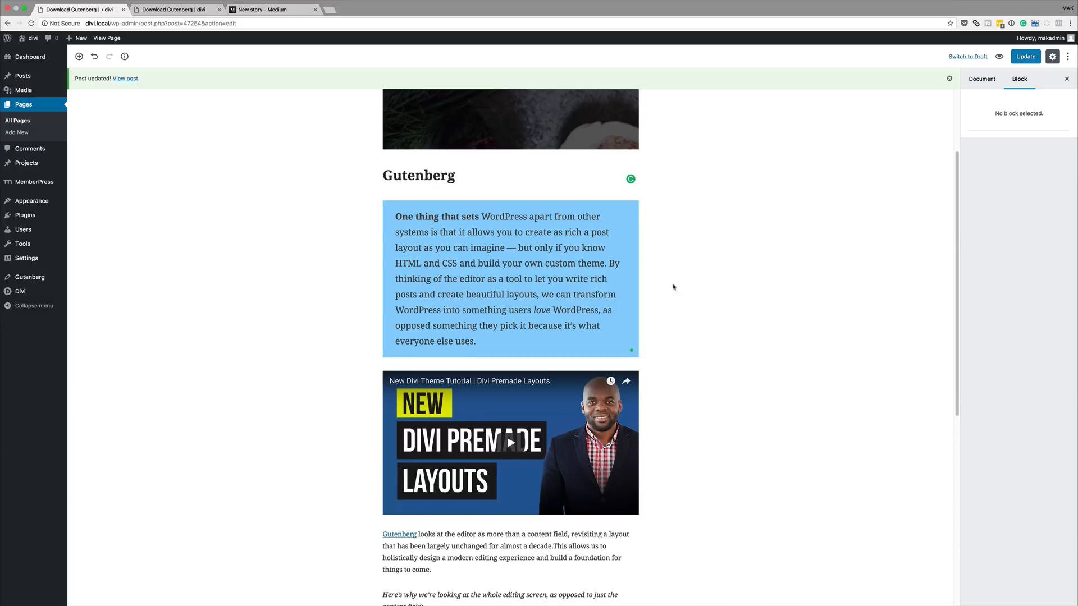
pyautogui.click(630, 289)
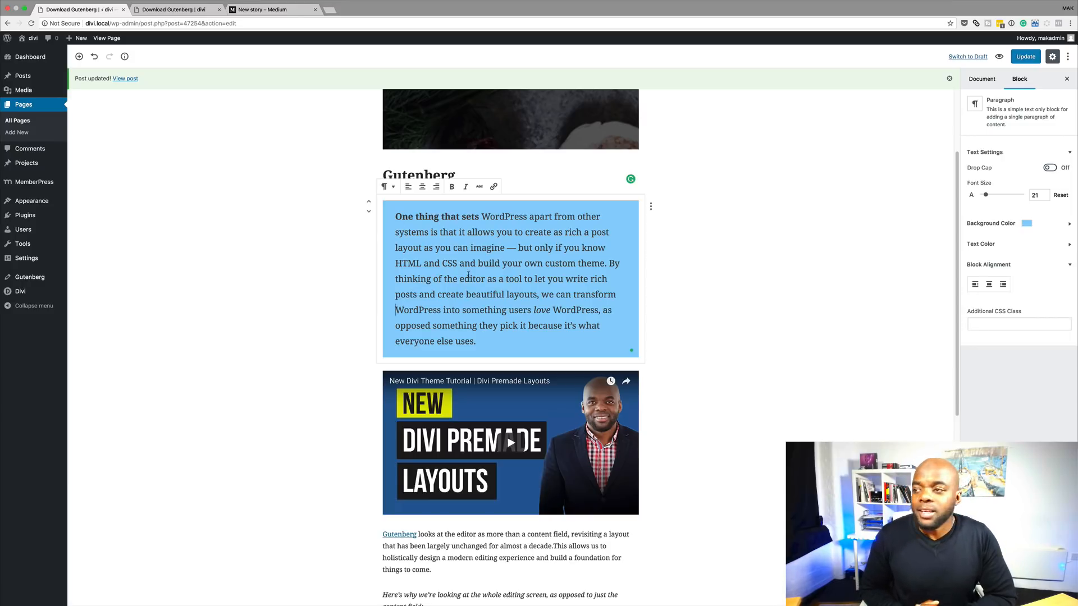
pyautogui.click(318, 301)
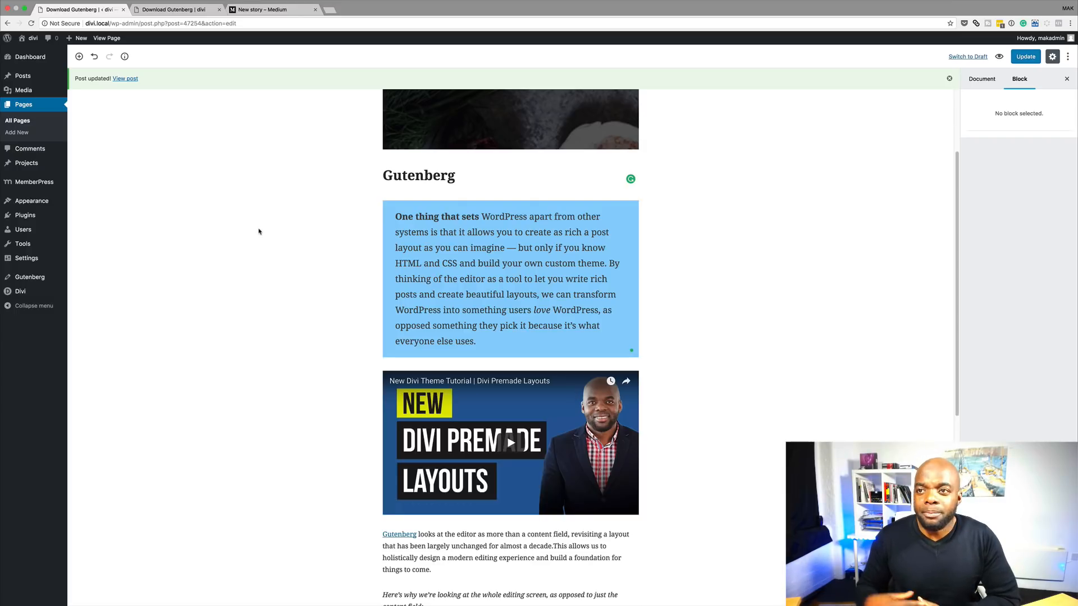
# Step: Stay in the editor after trying to view the post, and update the page to save the paragraph styling
pyautogui.scroll(3, 276, 220)
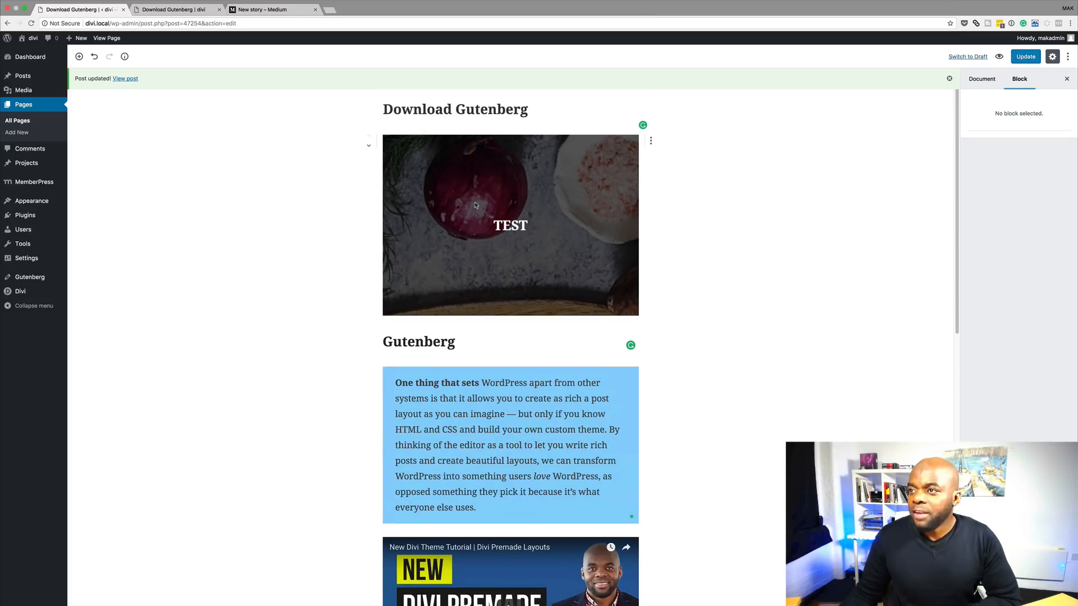
pyautogui.click(125, 79)
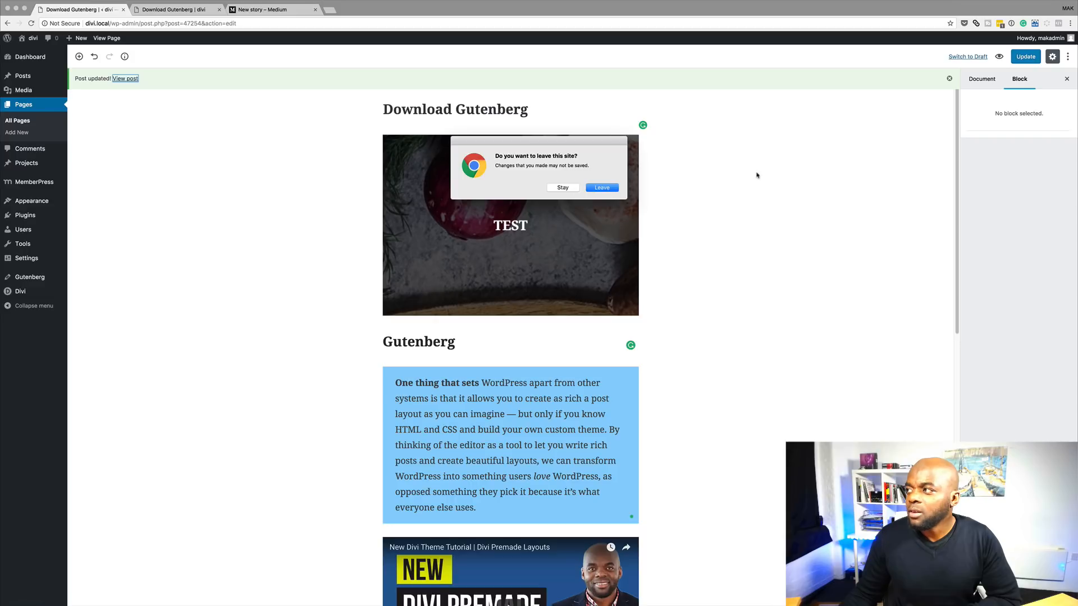
pyautogui.click(562, 187)
pyautogui.click(1025, 57)
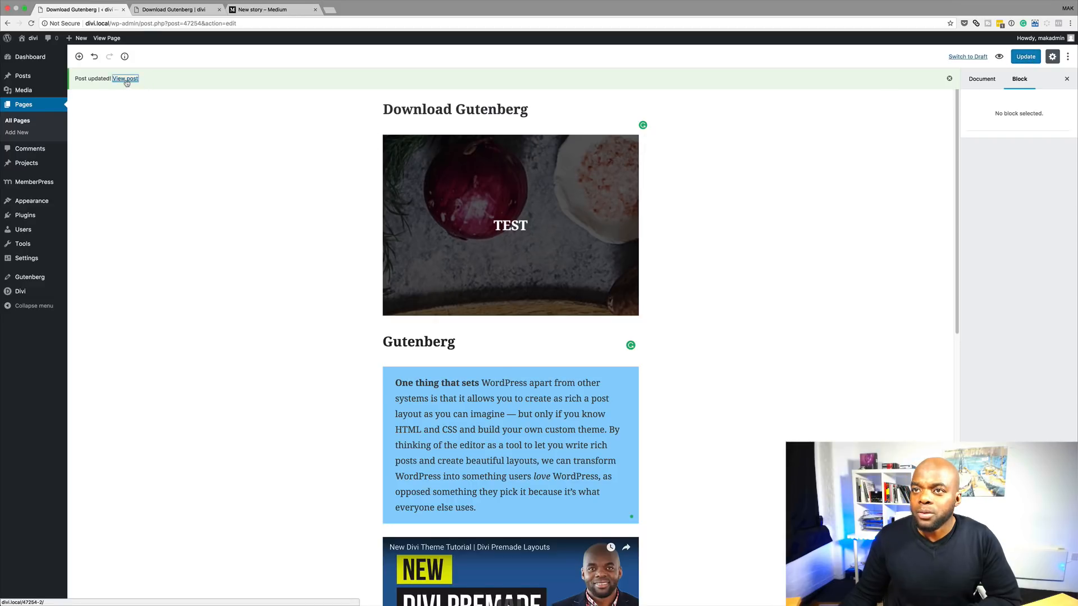
# Step: View the updated page on the site and examine the restyled paragraph and the content around it
pyautogui.click(124, 78)
pyautogui.scroll(-3, 246, 270)
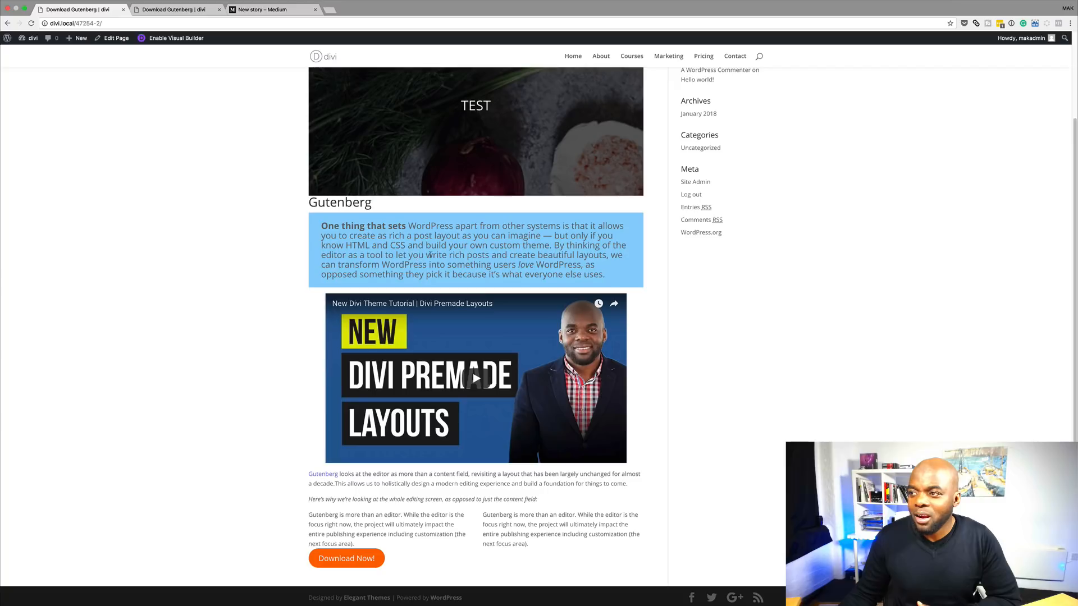
pyautogui.scroll(-1, 430, 302)
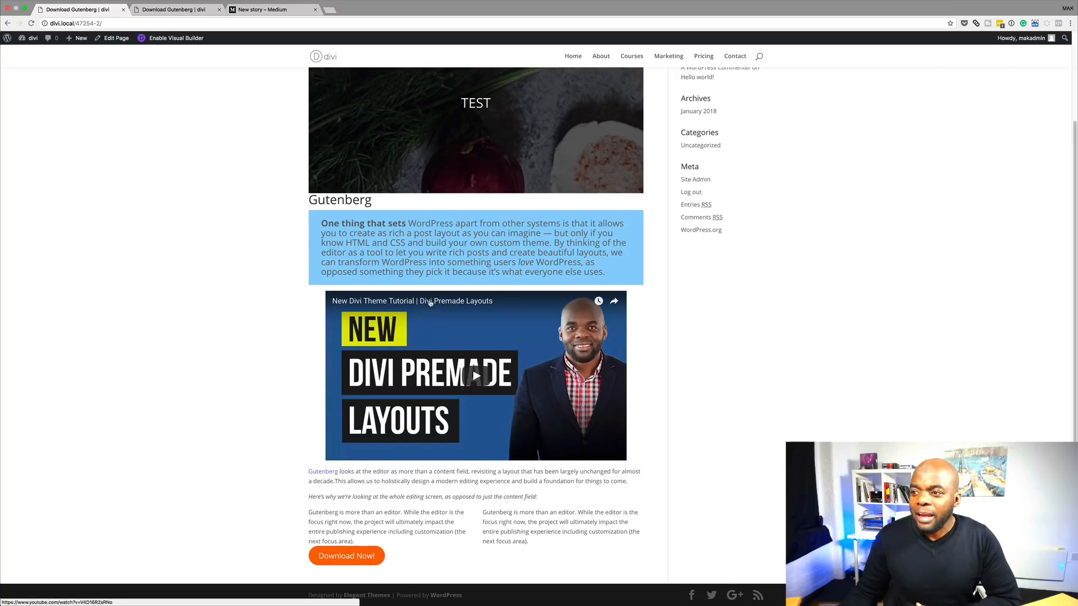
pyautogui.scroll(3, 430, 301)
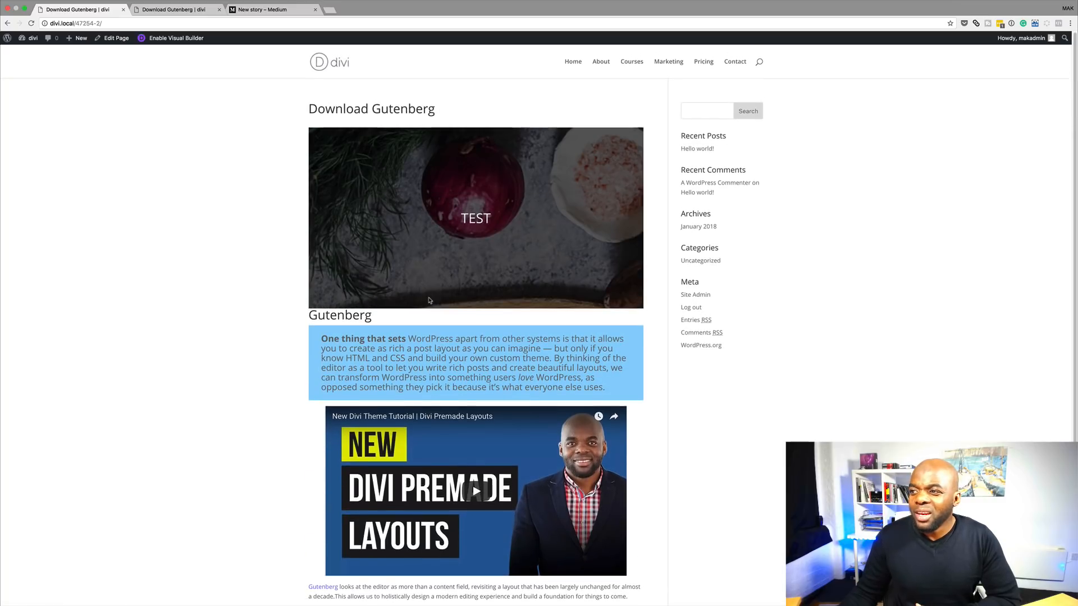